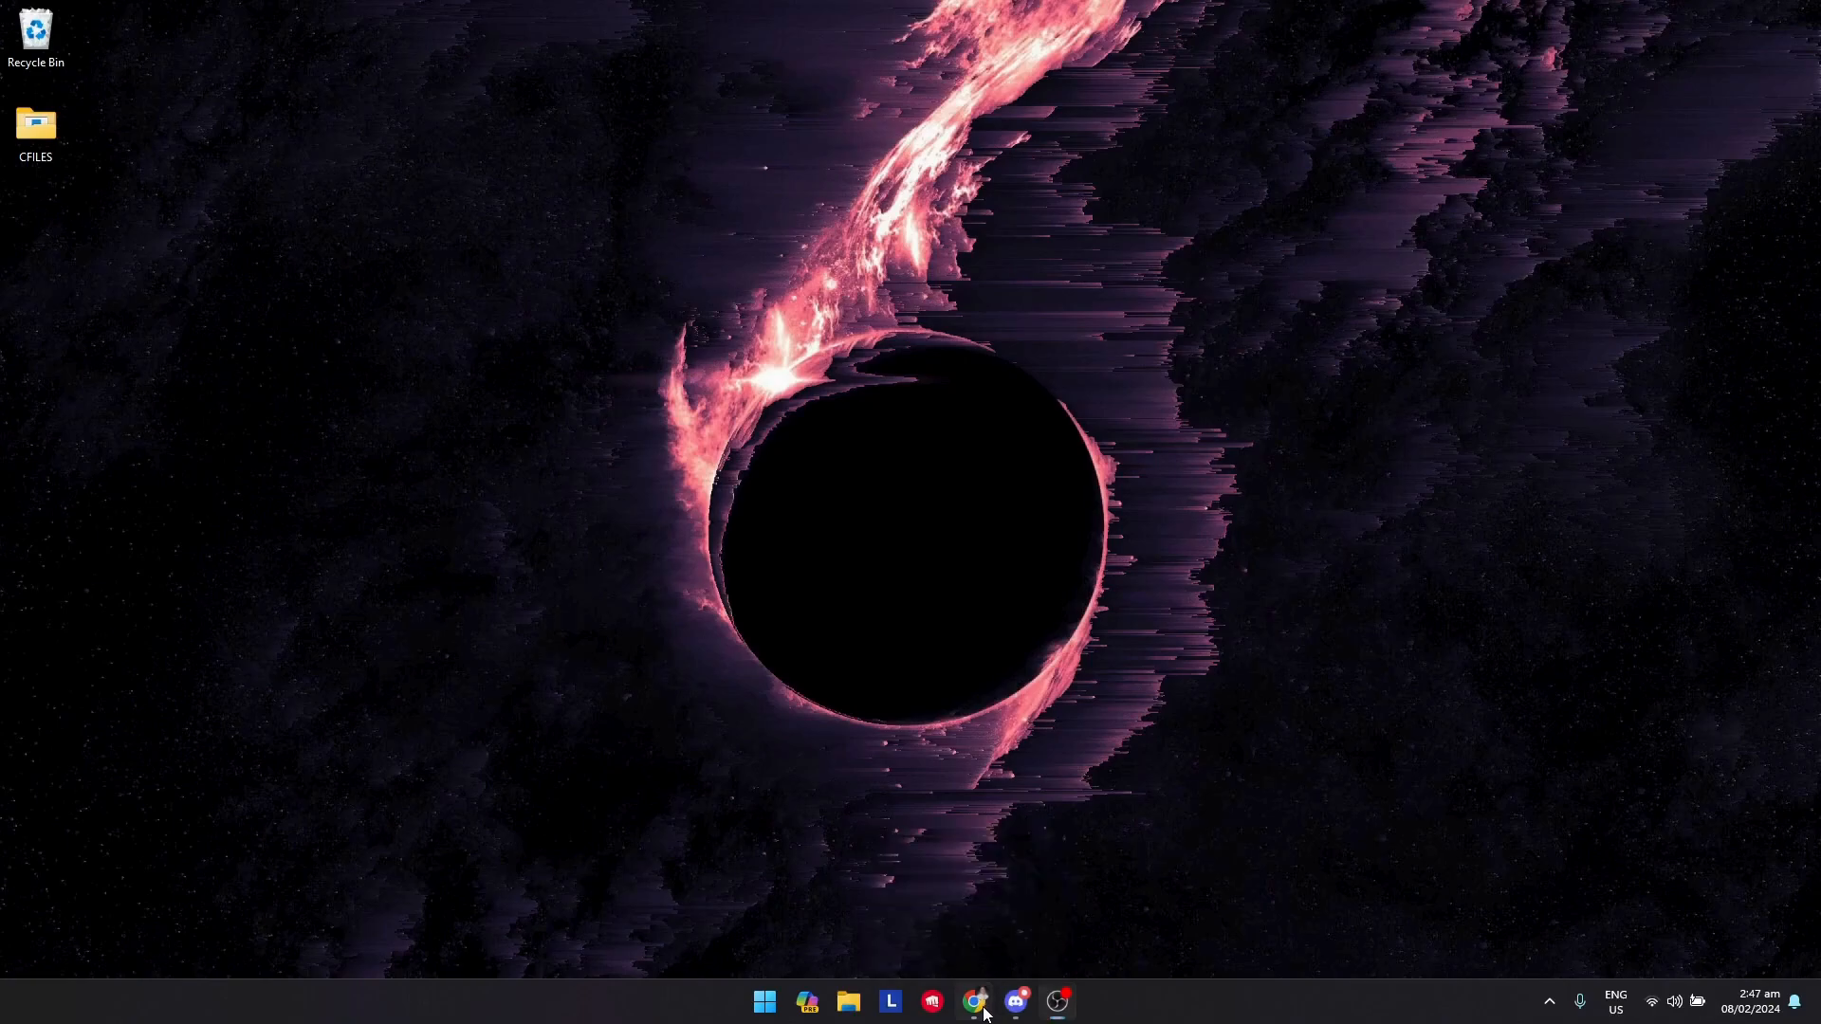
# Search Google for captcha bot
pyautogui.moveTo(874, 650); pyautogui.dragTo(1180, 5)
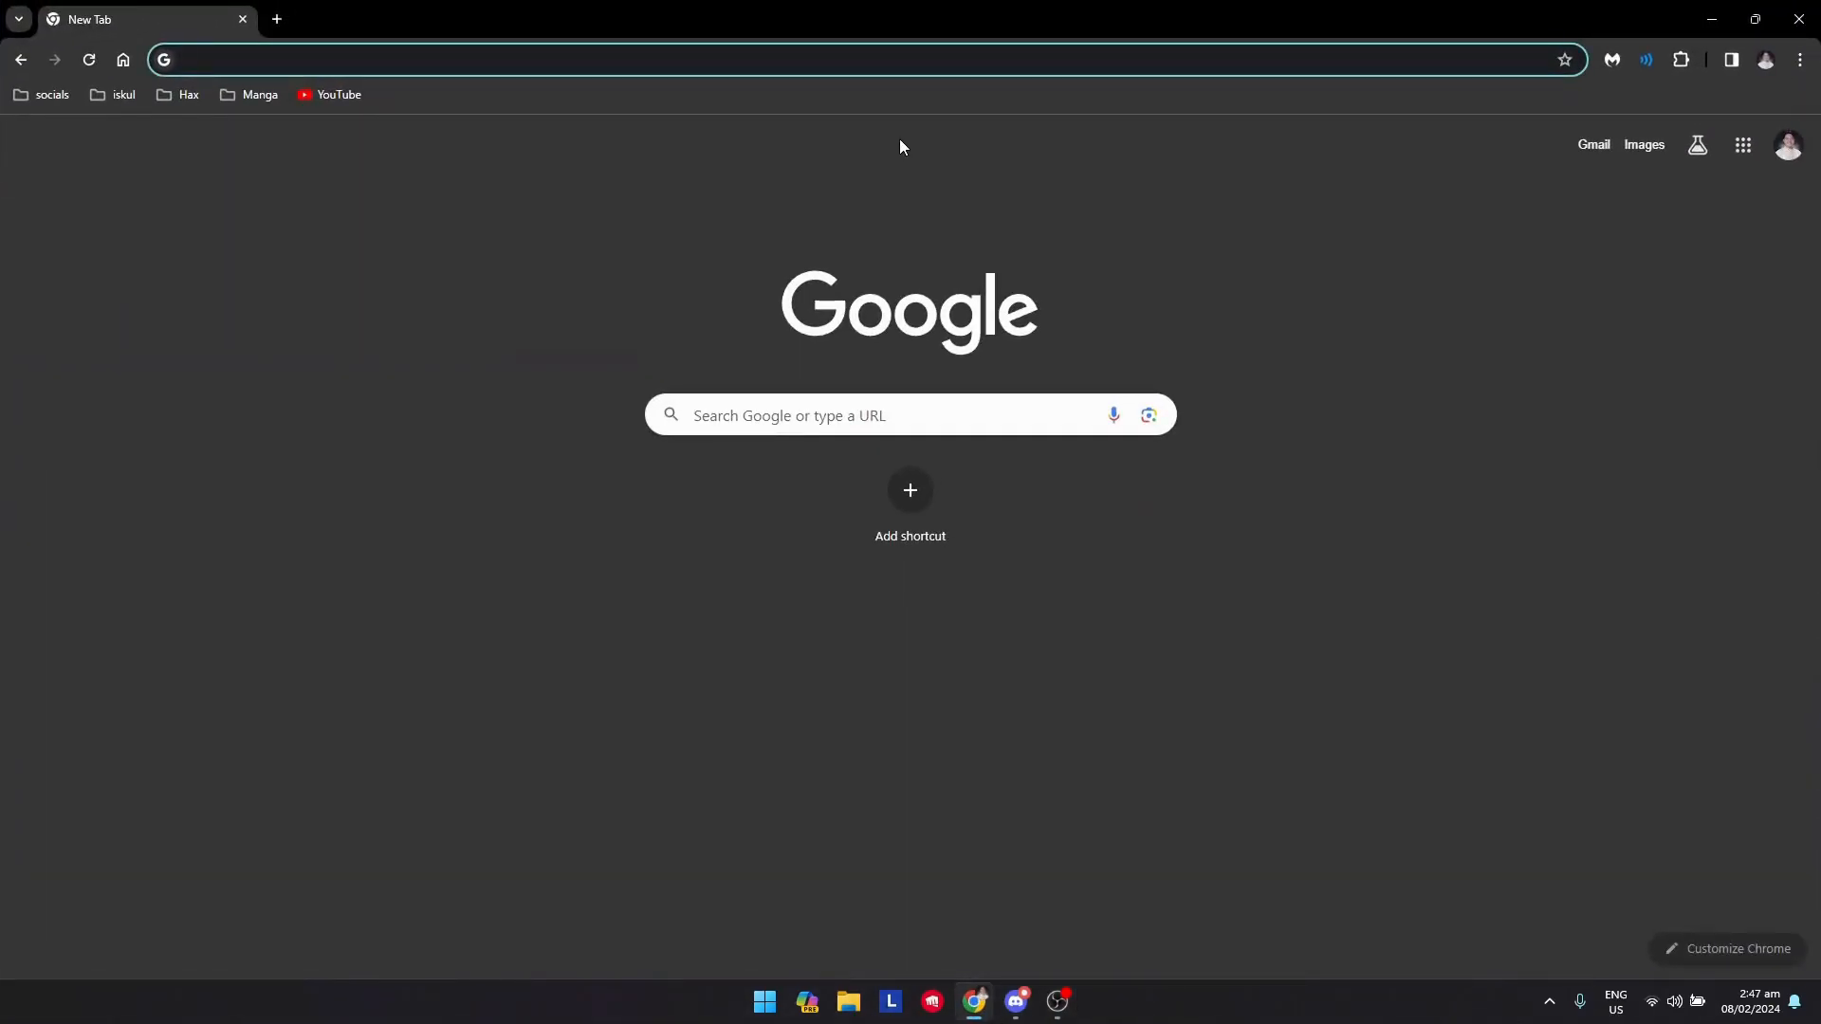
pyautogui.write('captcha bot\\')
pyautogui.press('BackSpace')
pyautogui.press('Return')
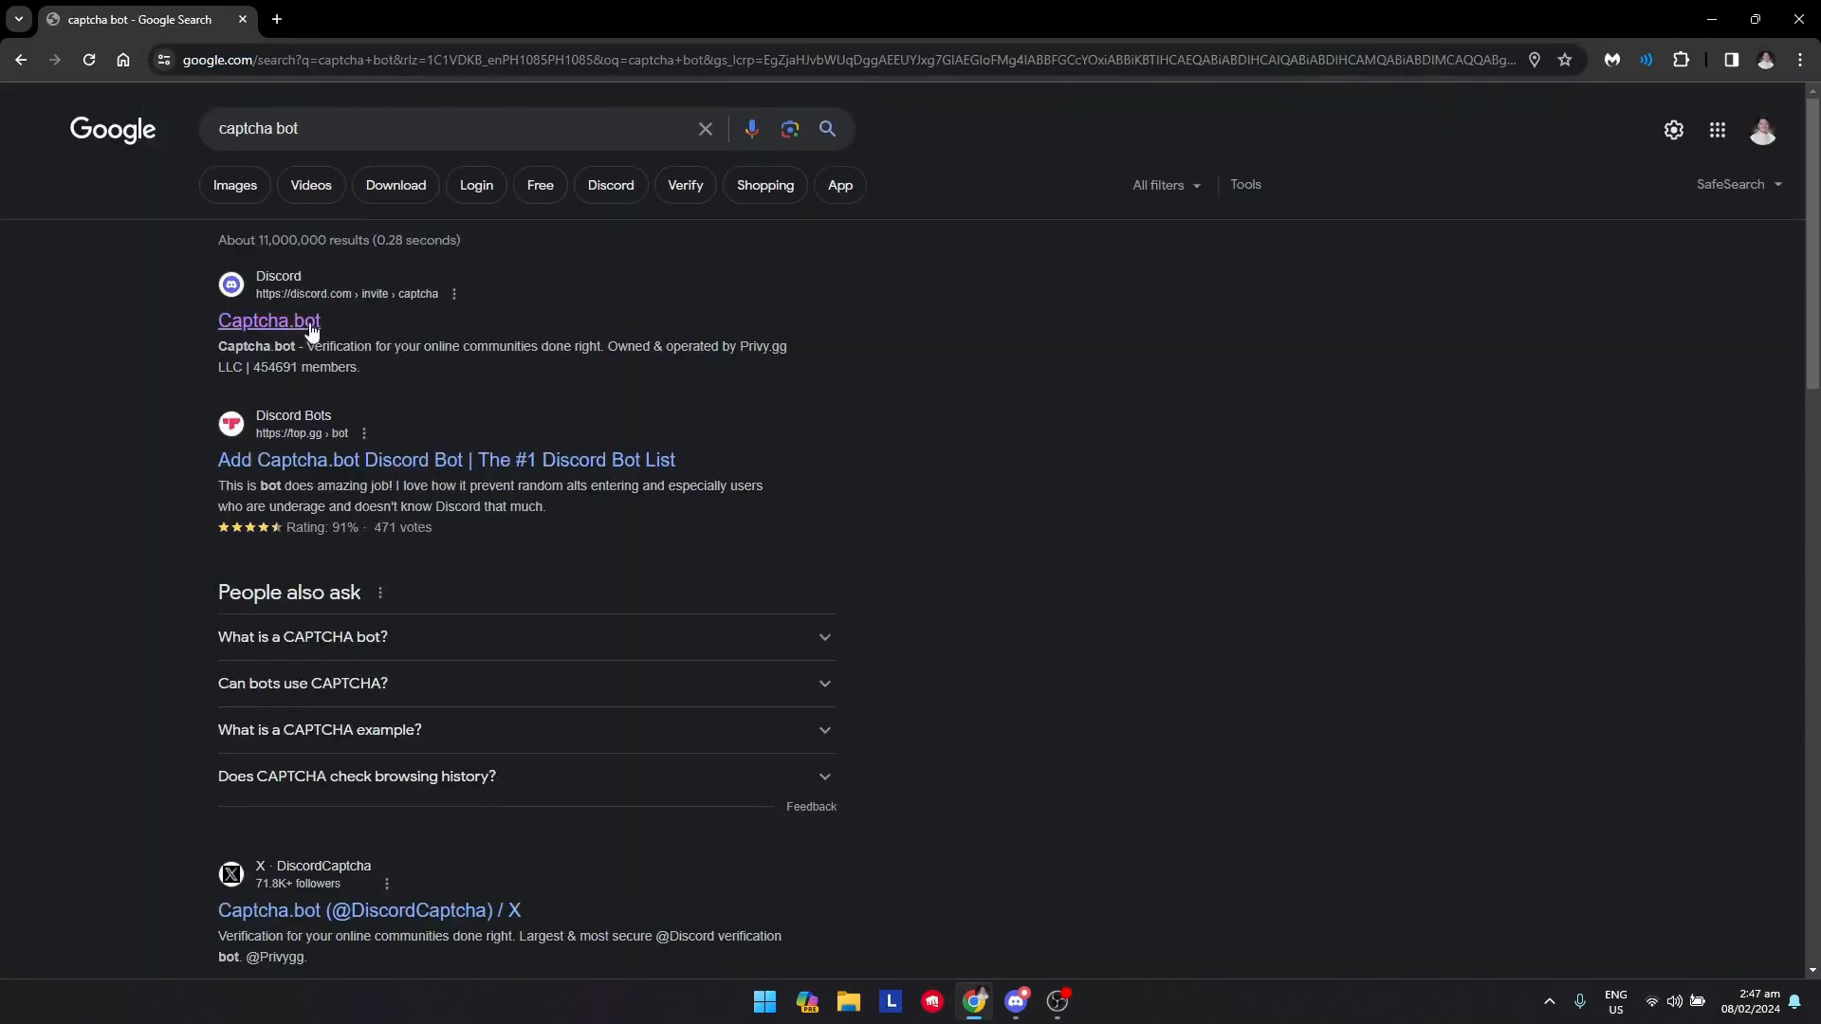
# Open the Captcha.bot result and start adding the Captcha.bot app from its profile
pyautogui.click(313, 327)
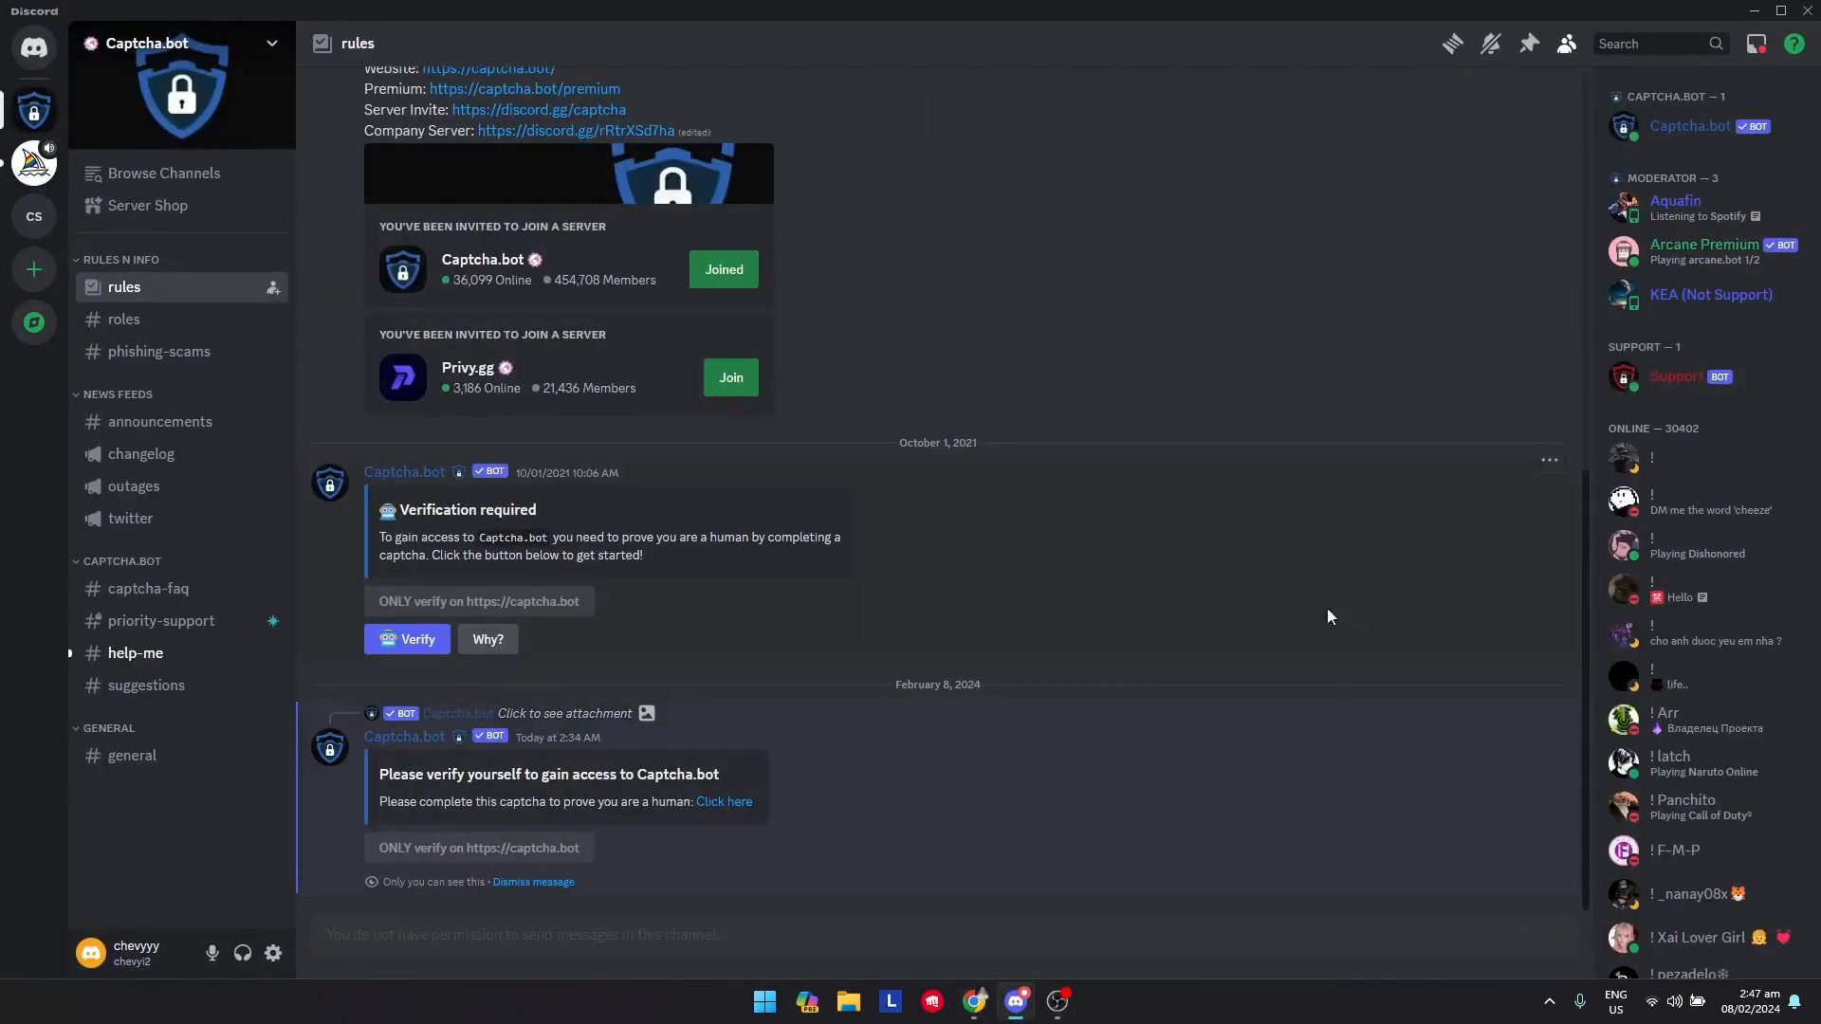
pyautogui.click(1700, 141)
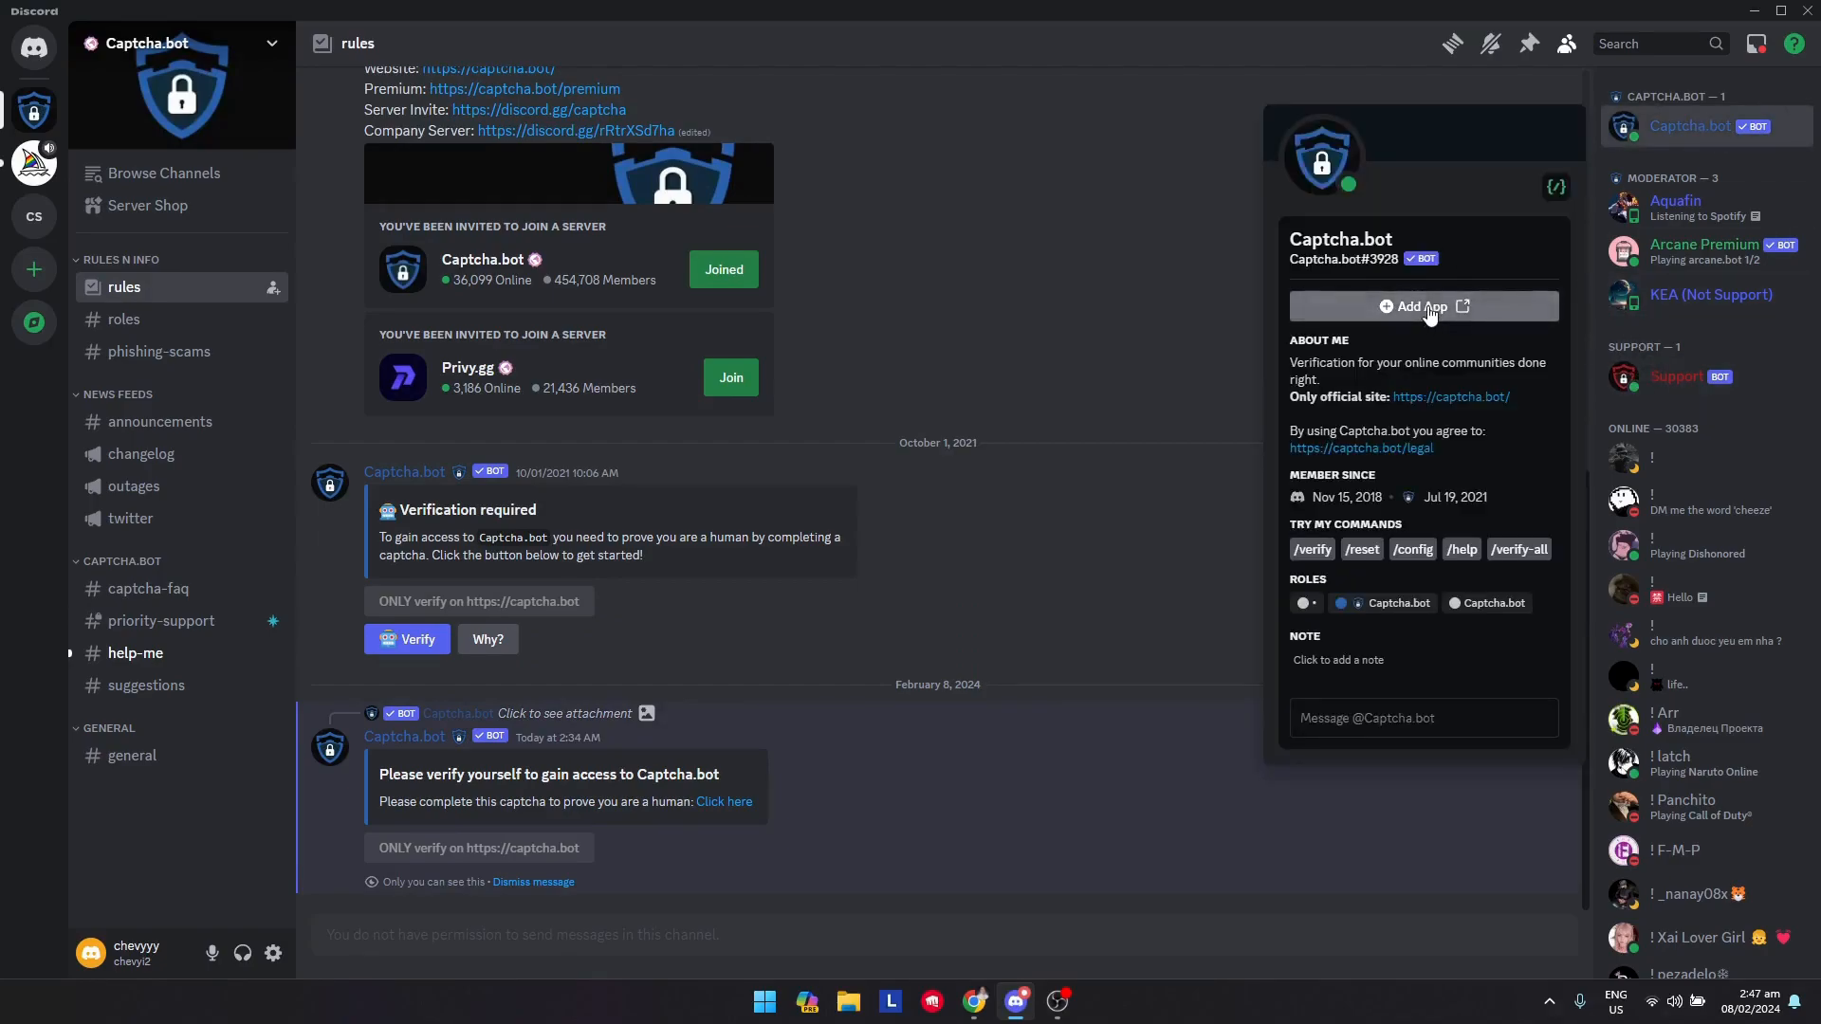
pyautogui.click(1429, 307)
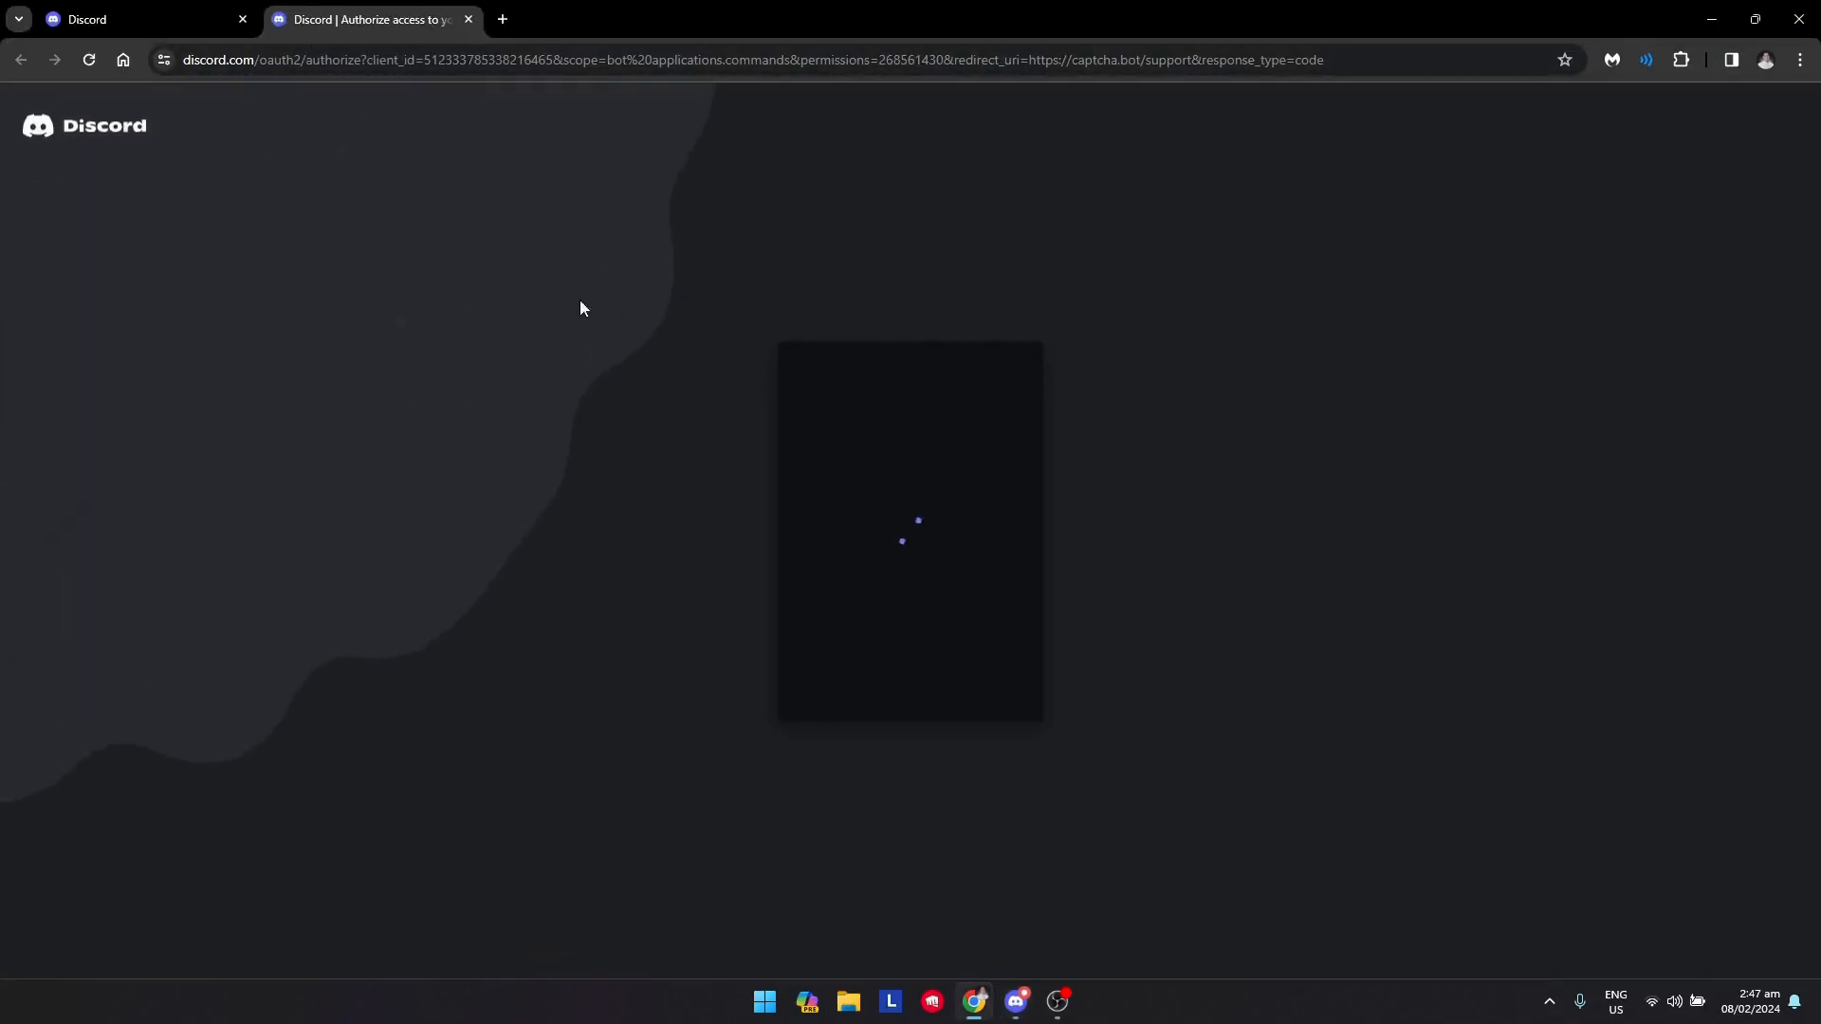
# Choose chevyyy's server as the server to add Captcha.bot to and continue
pyautogui.click(953, 715)
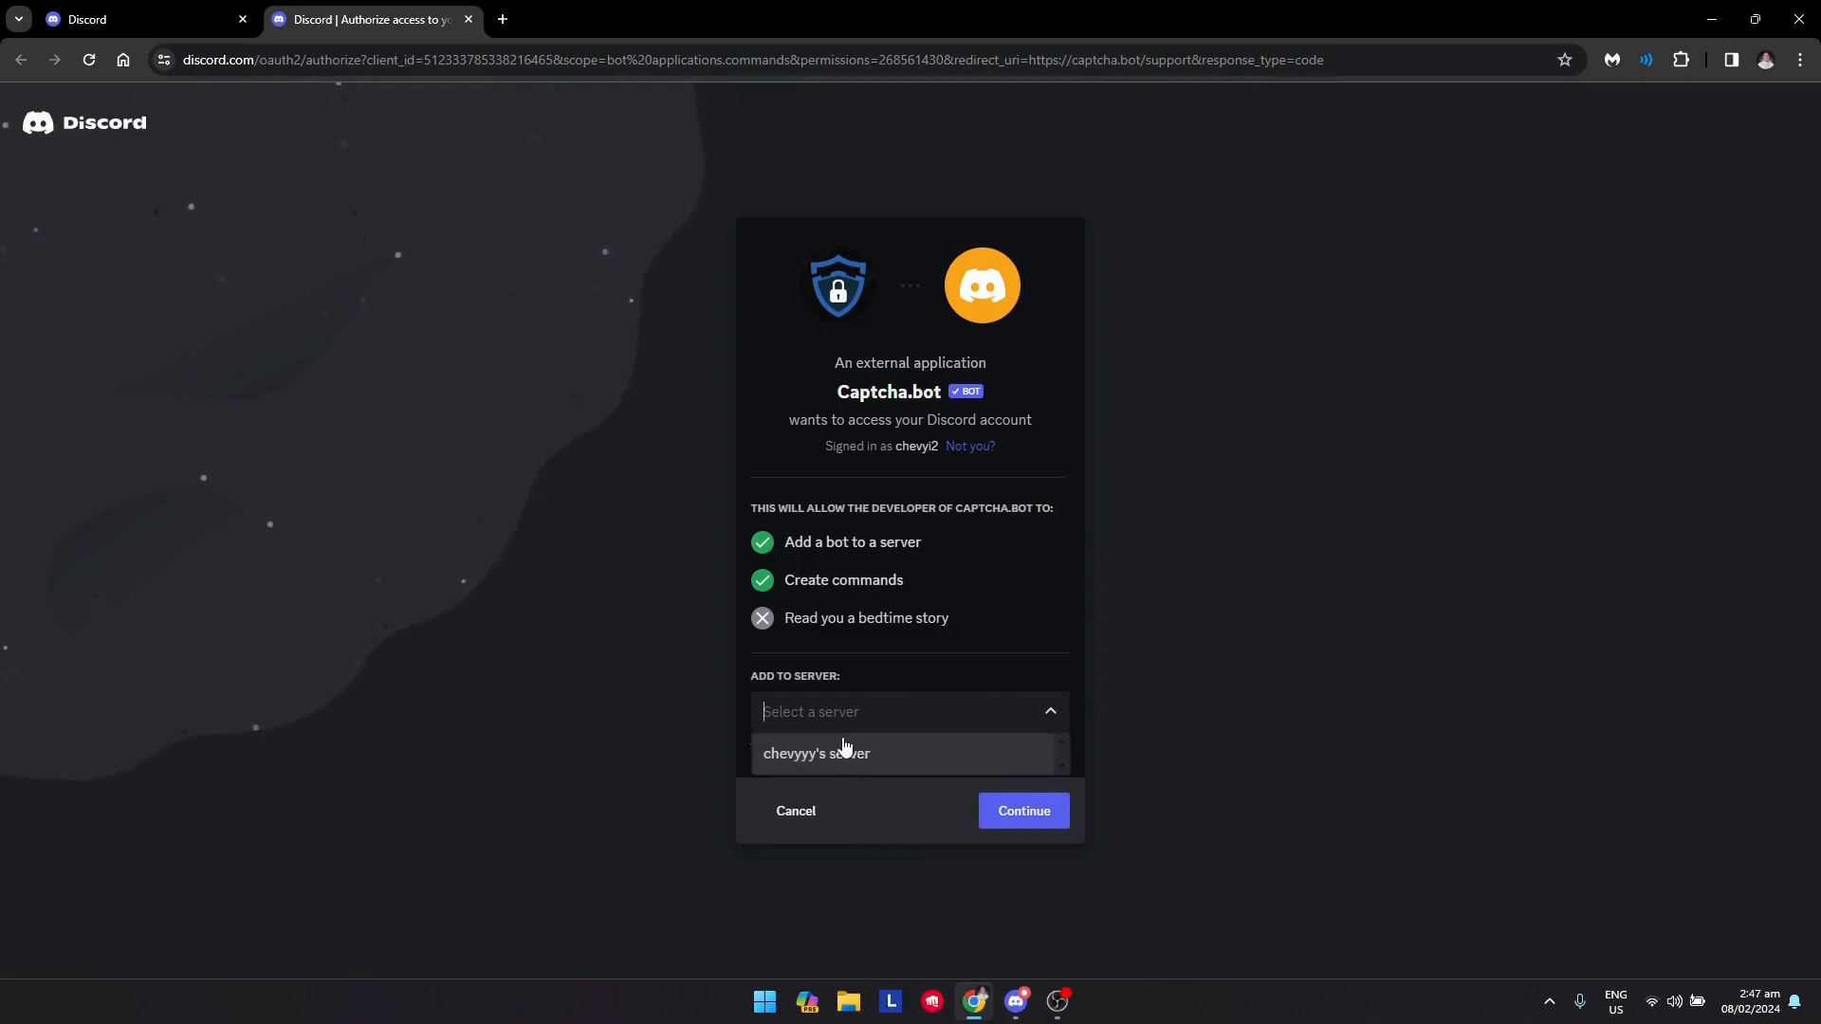
pyautogui.click(880, 754)
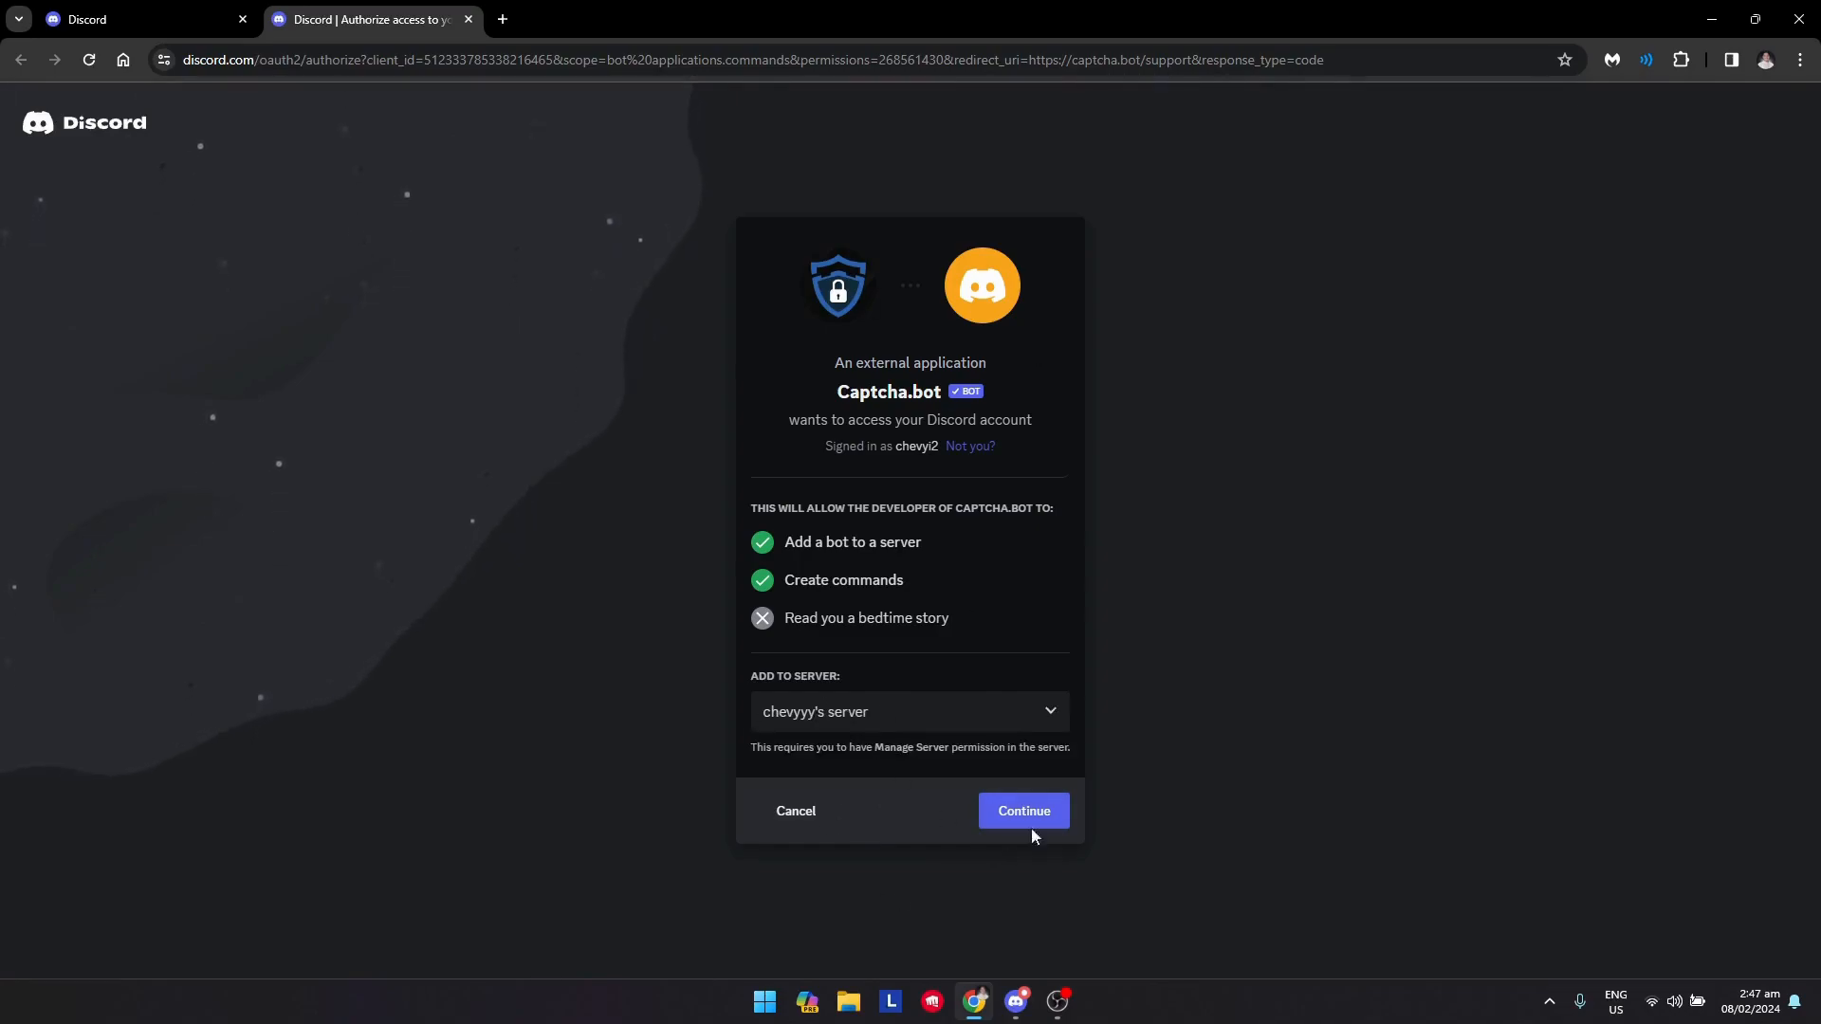
pyautogui.click(1032, 819)
# Authorize Captcha.bot with its requested permissions and complete the human check
pyautogui.scroll(-2, 918, 728)
pyautogui.scroll(2, 873, 507)
pyautogui.scroll(-2, 1074, 613)
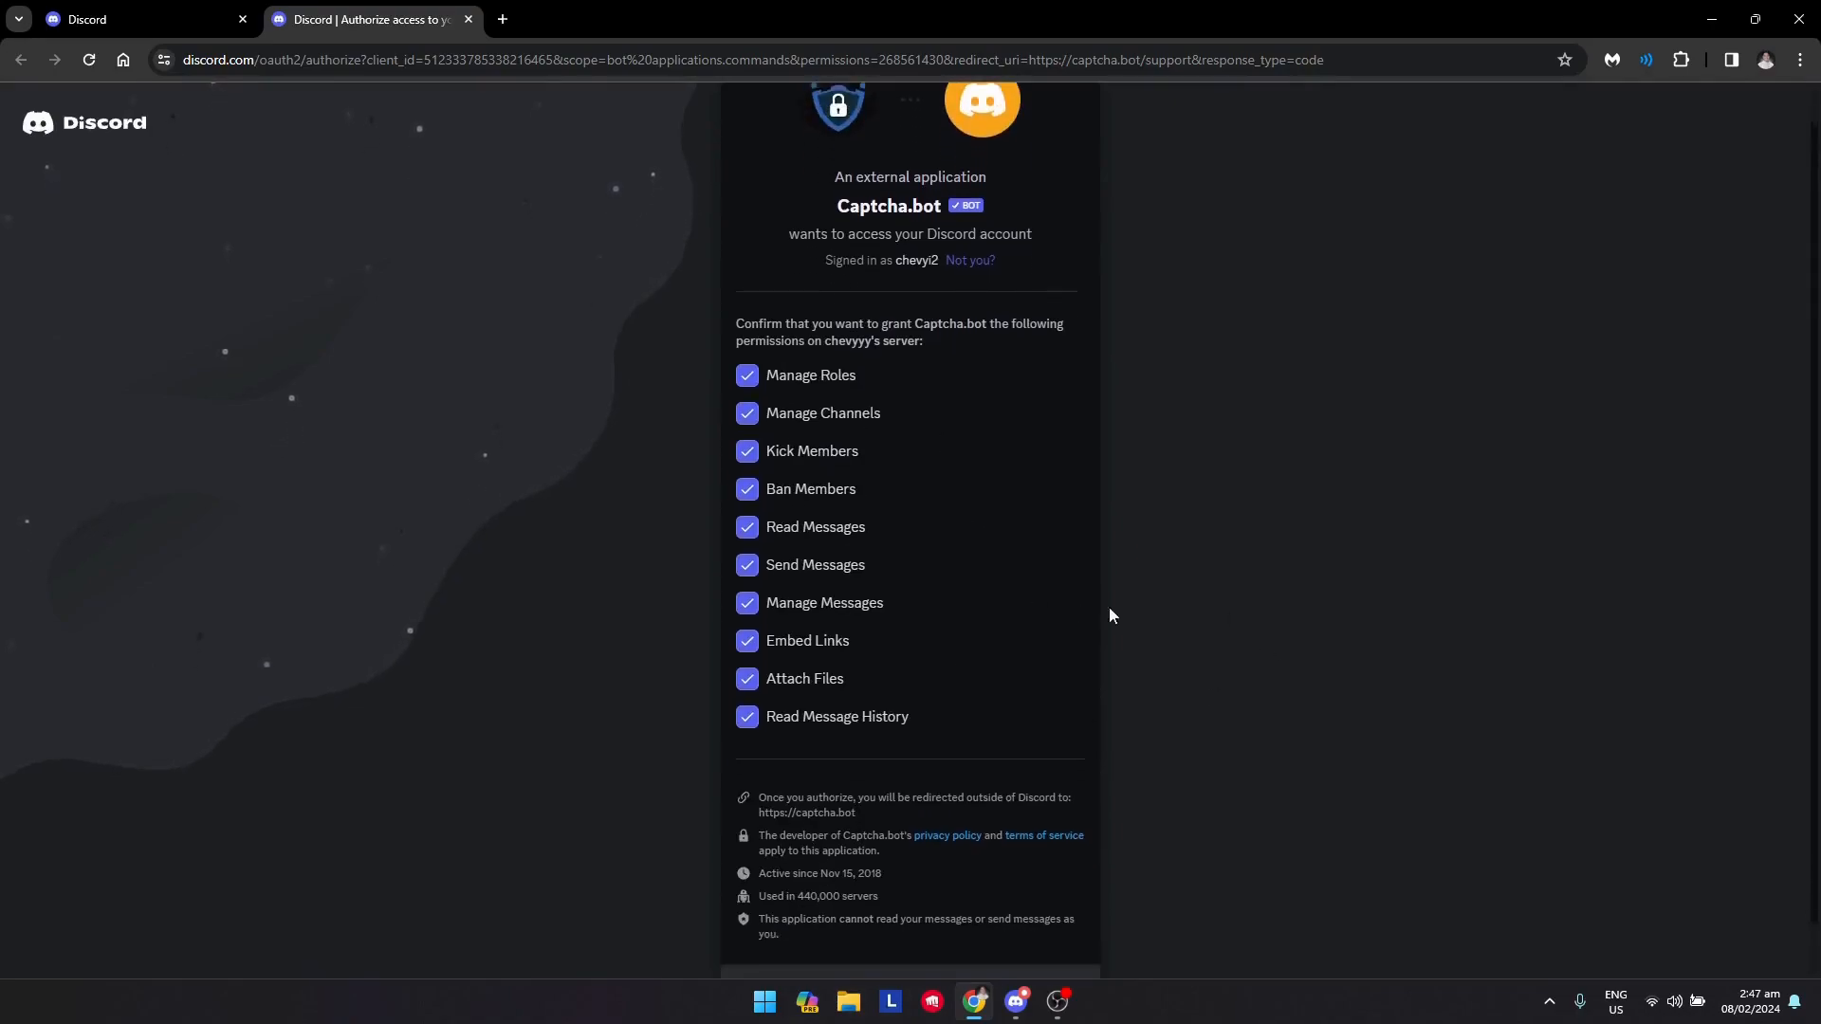
pyautogui.click(1051, 949)
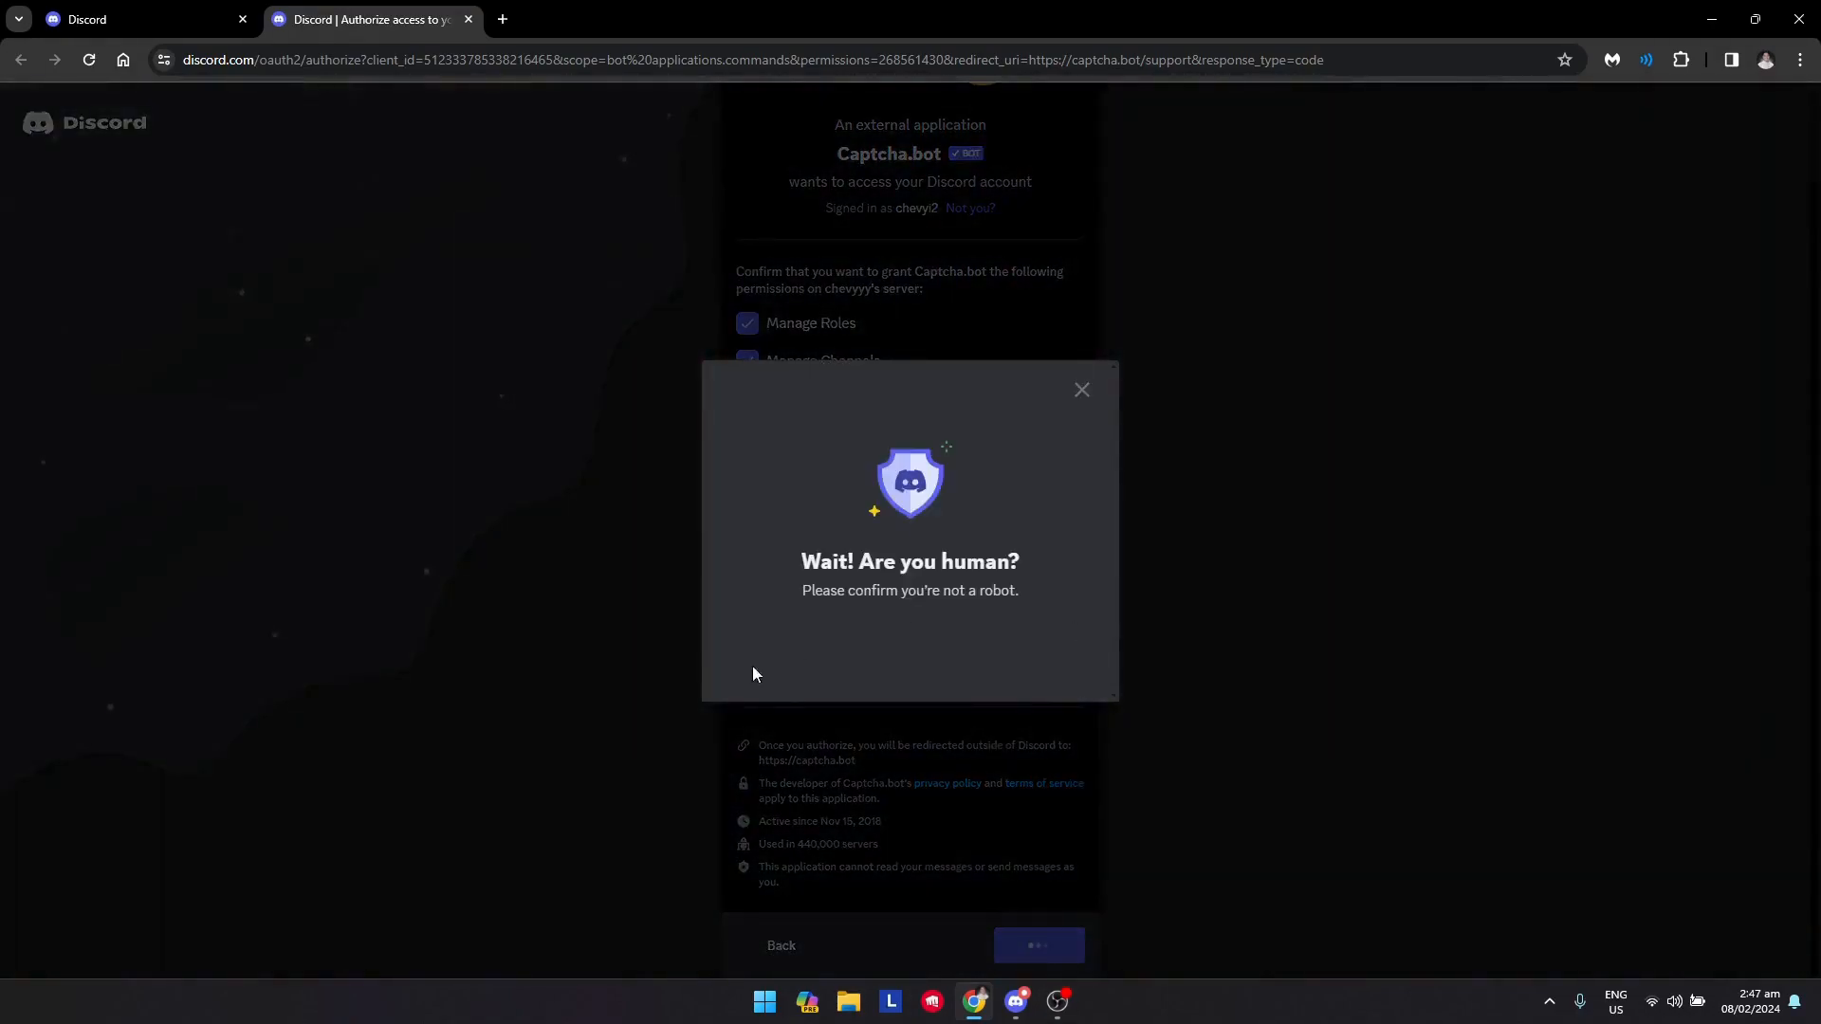
pyautogui.click(795, 625)
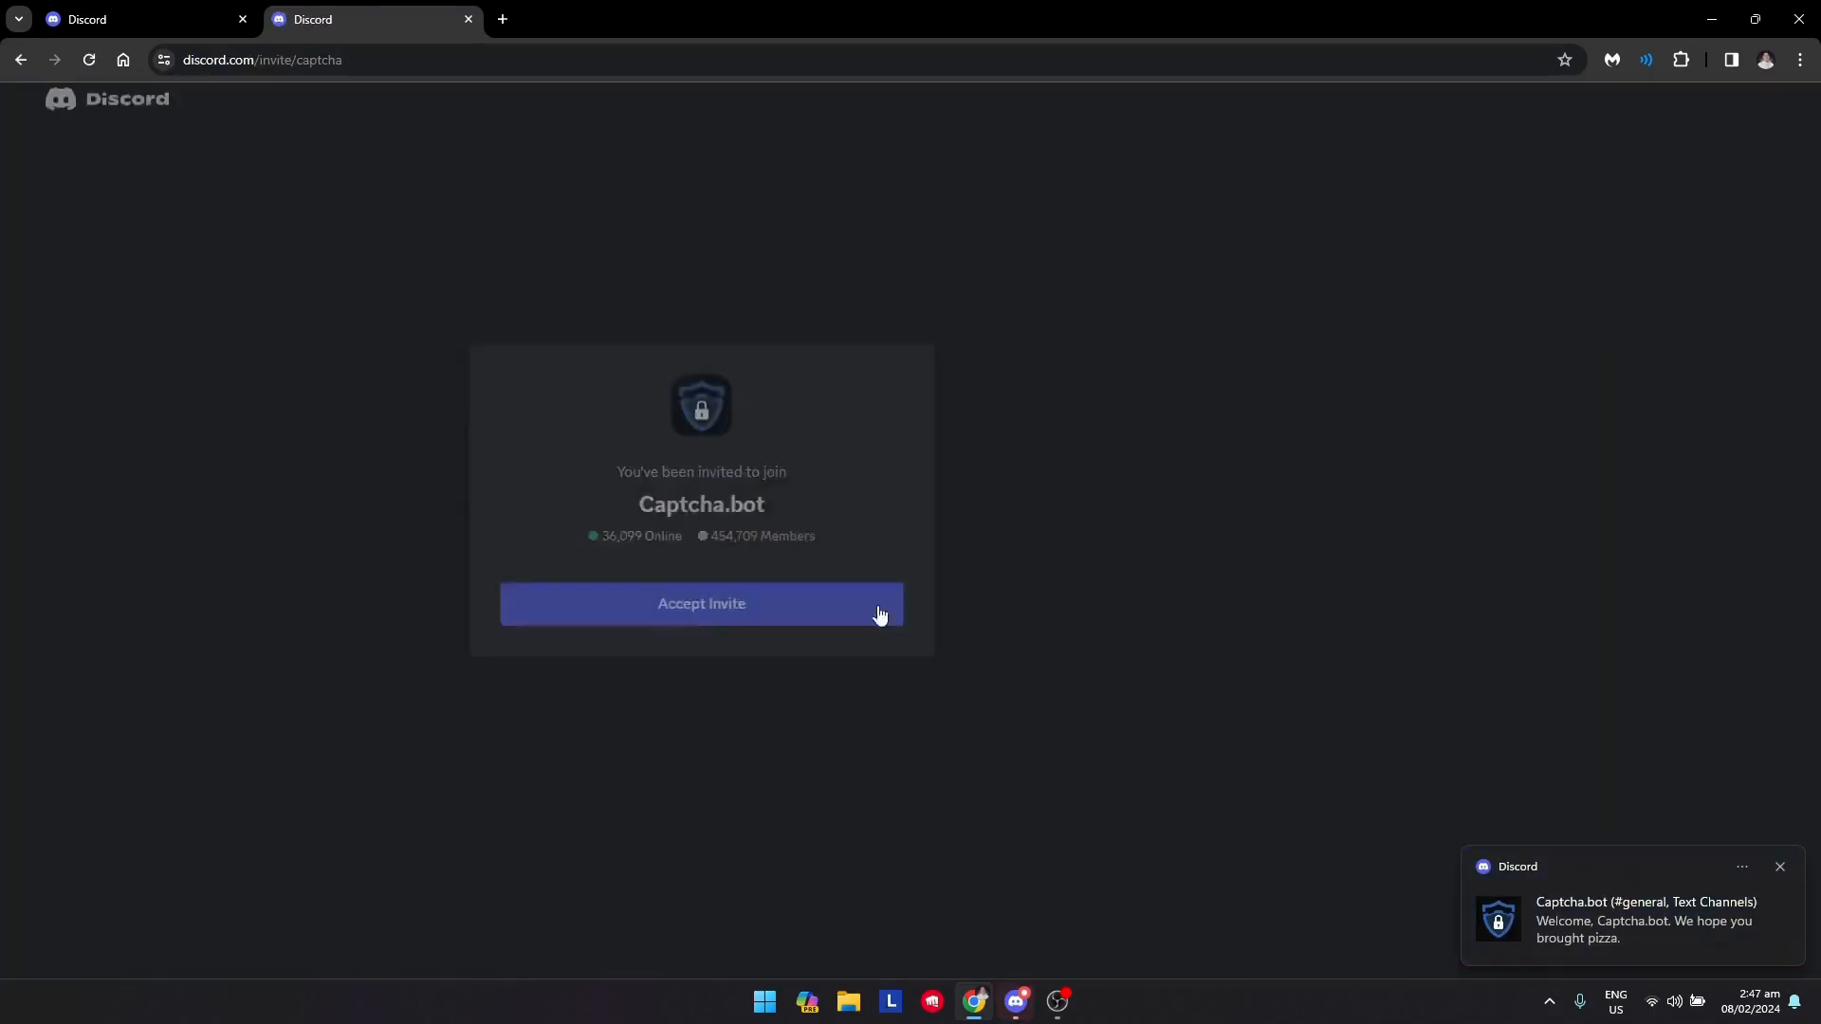
# Close the invite tab and return to Discord, dismissing the bot's profile card
pyautogui.click(879, 607)
pyautogui.click(772, 596)
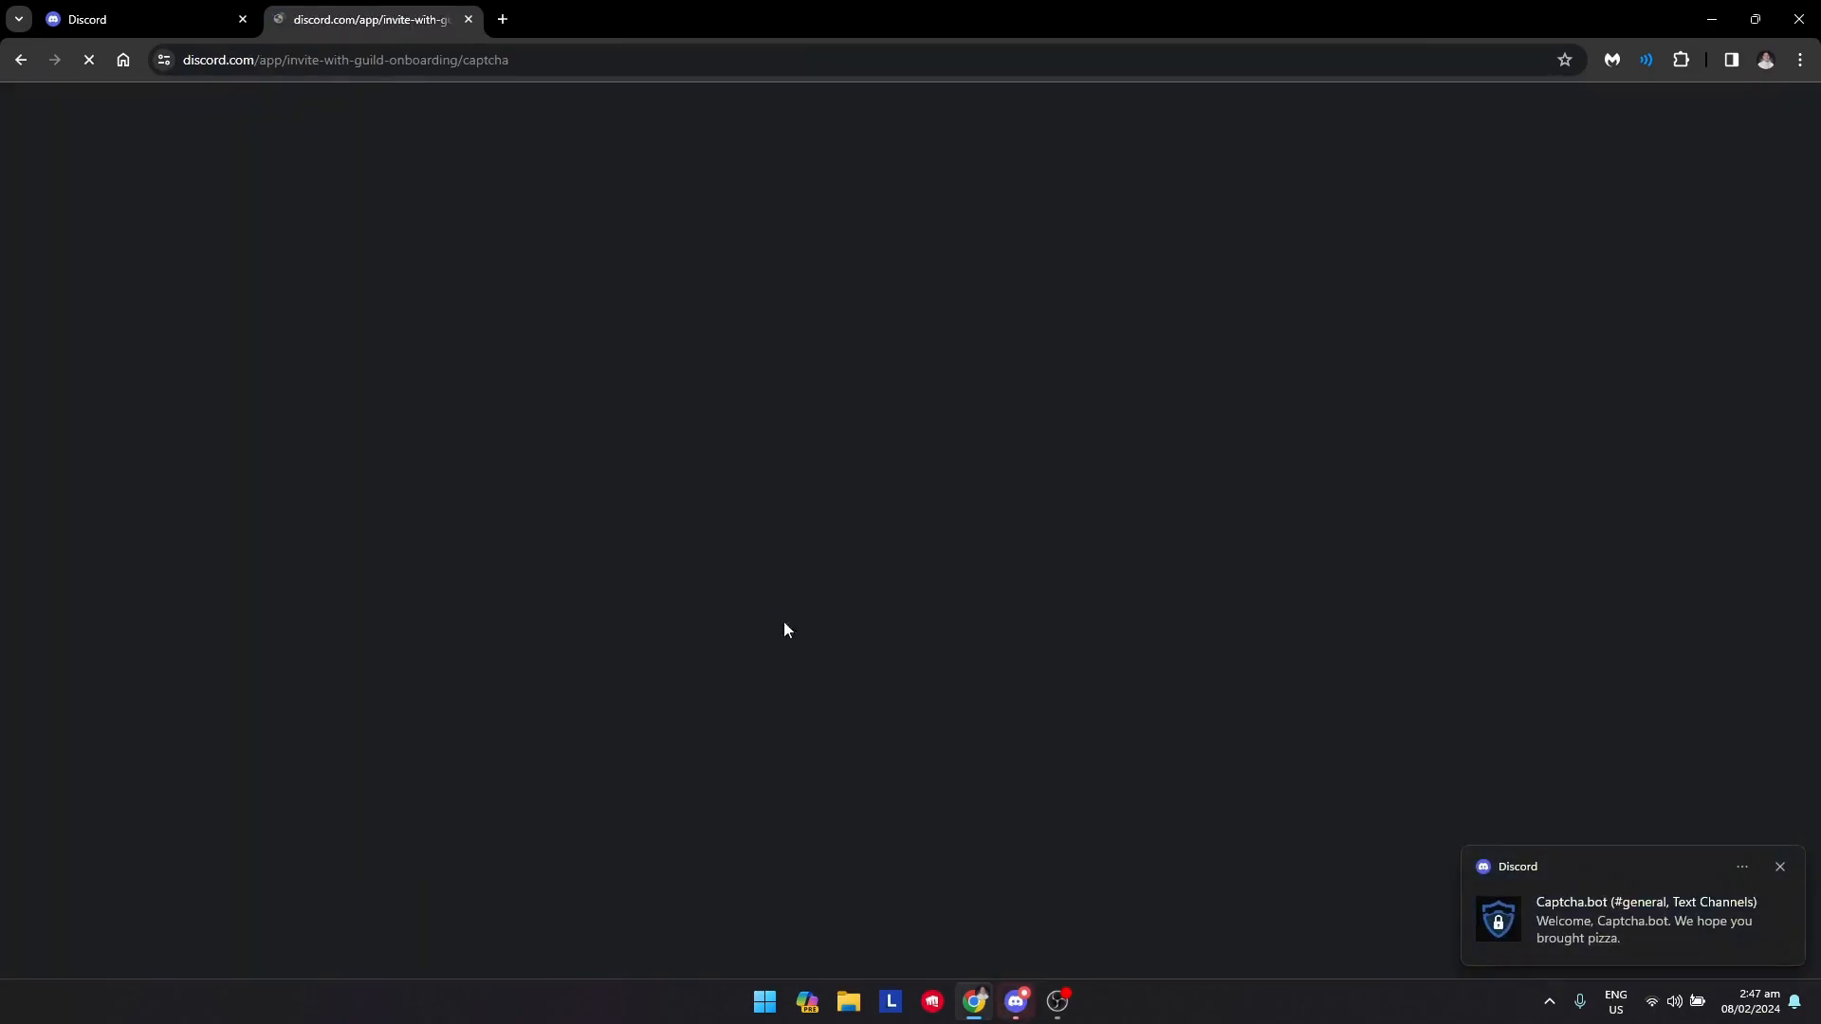
pyautogui.click(469, 19)
pyautogui.click(1016, 1001)
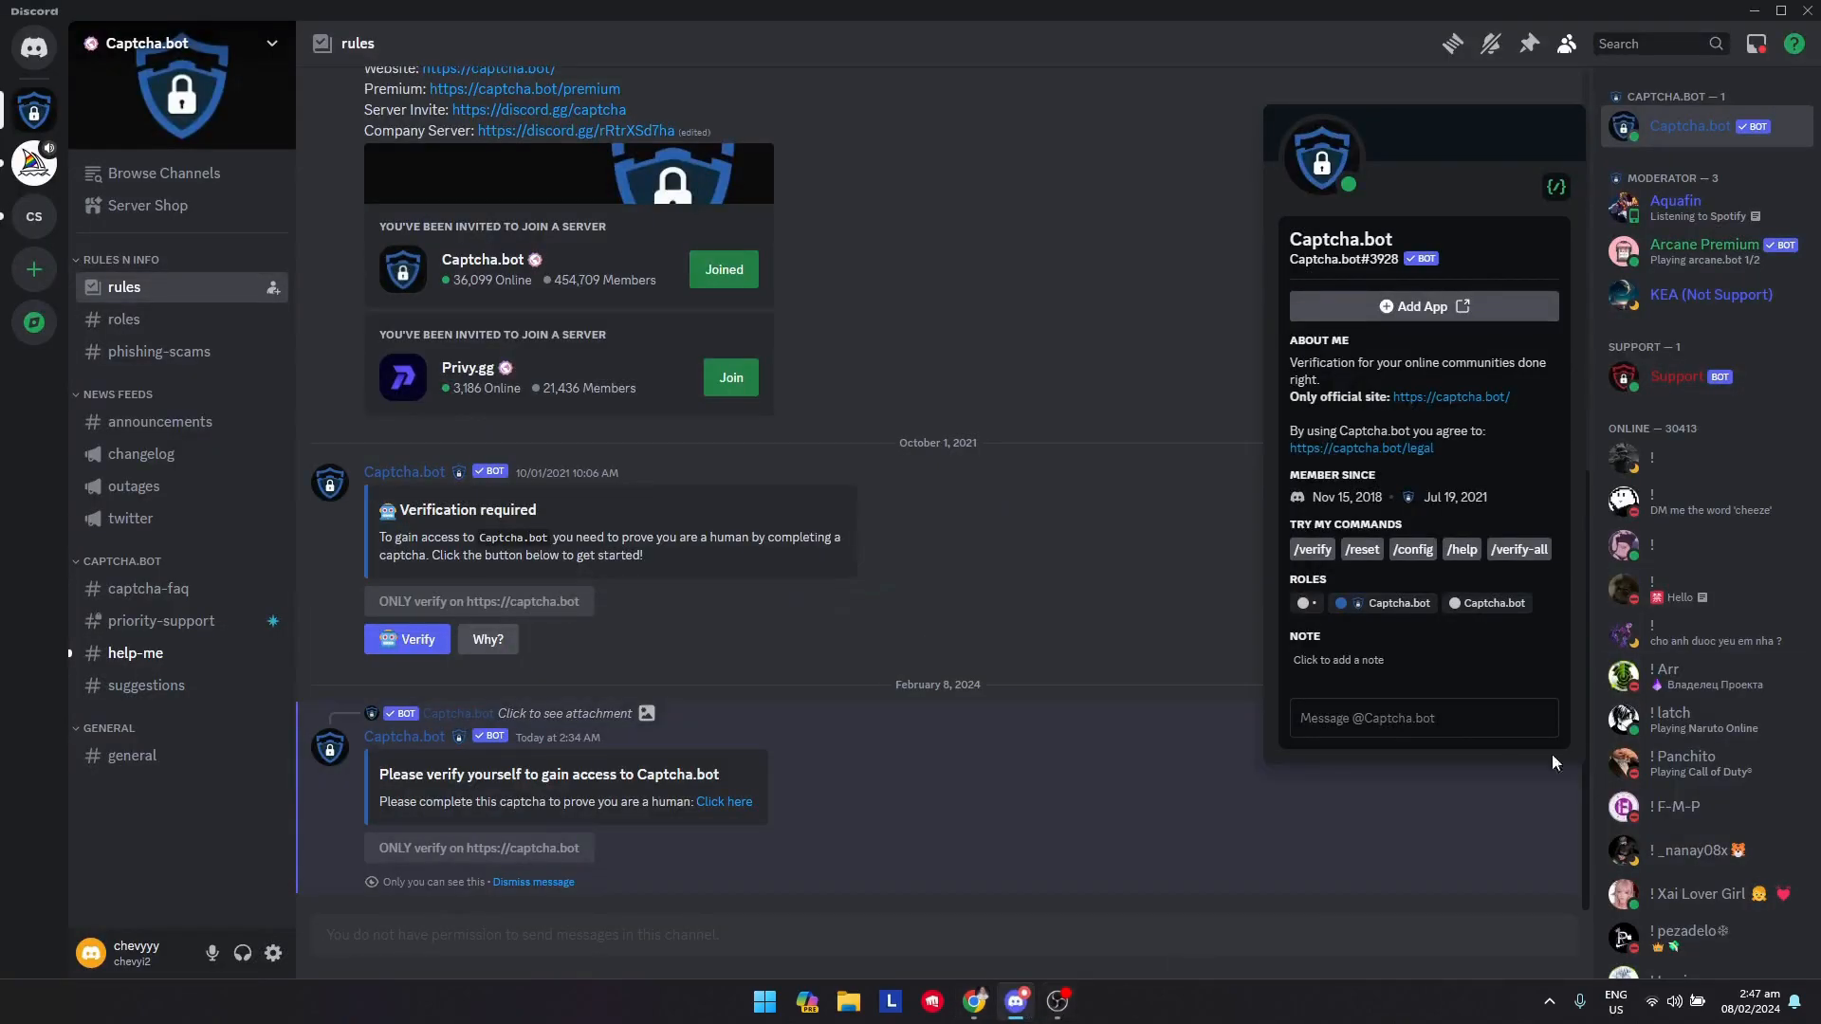
pyautogui.click(1218, 935)
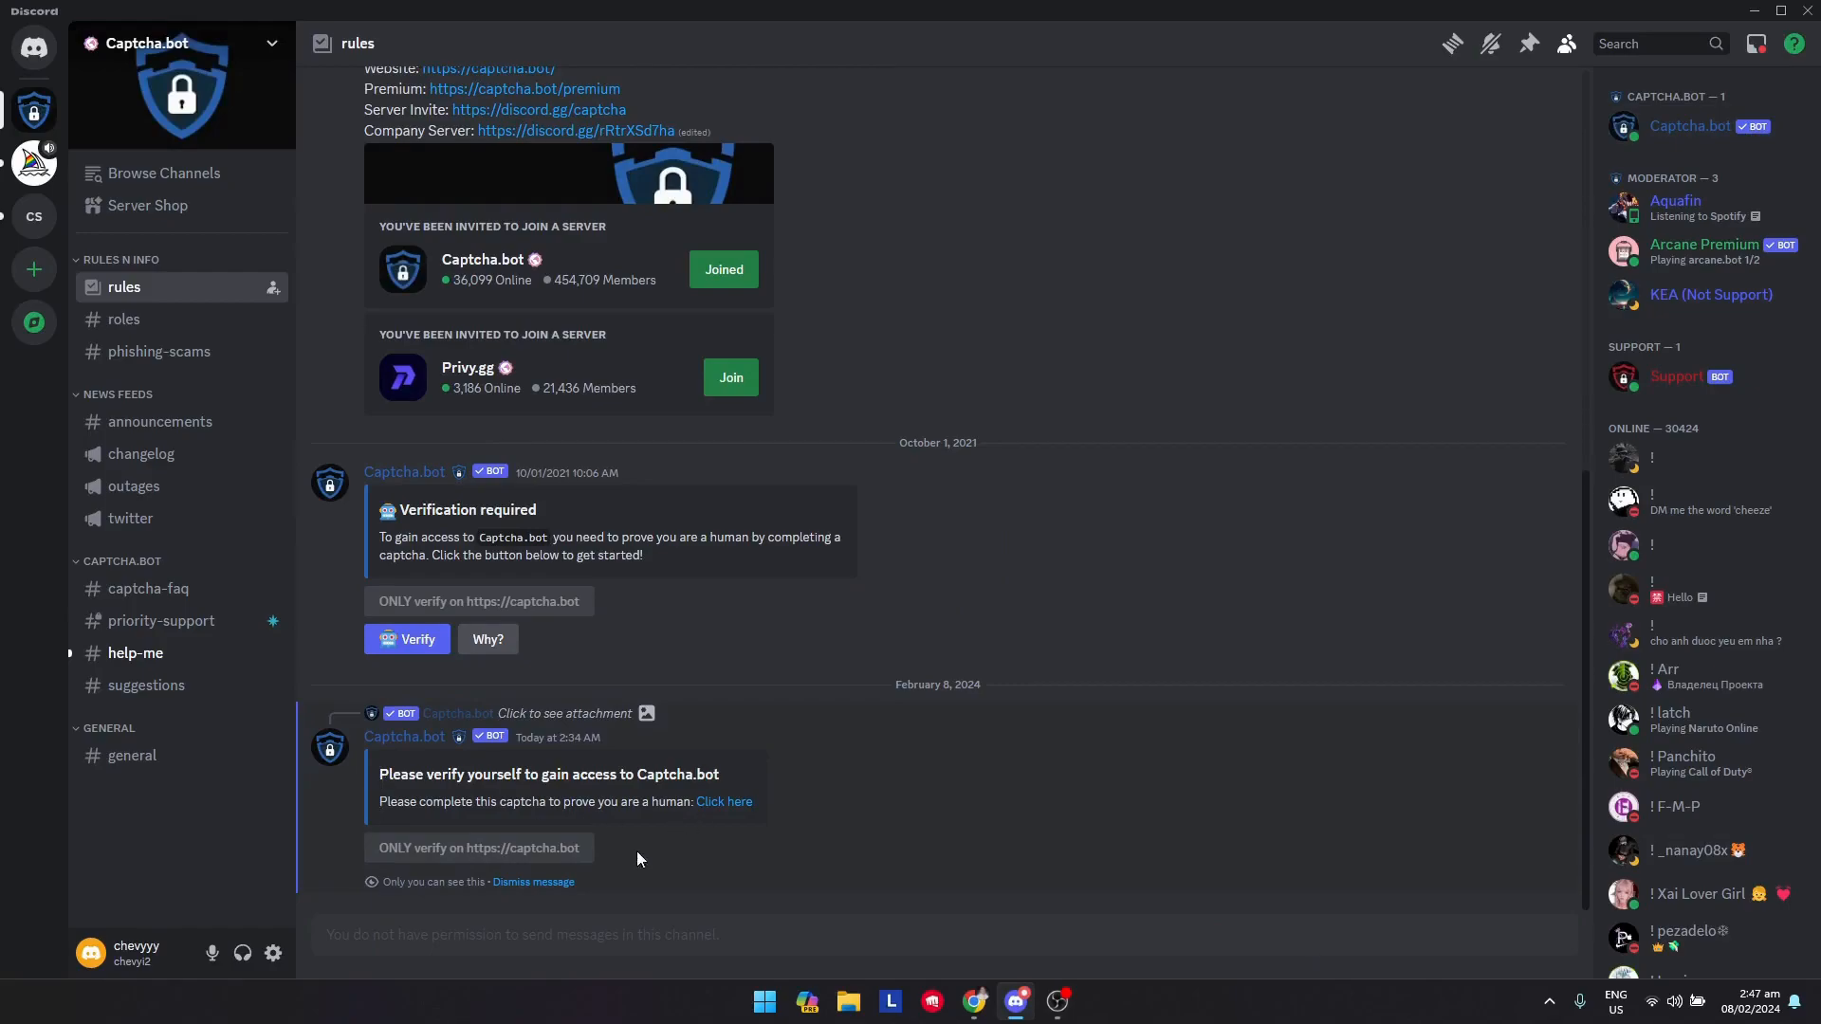
# Open chevyyy's server and check its general channel messages
pyautogui.click(34, 217)
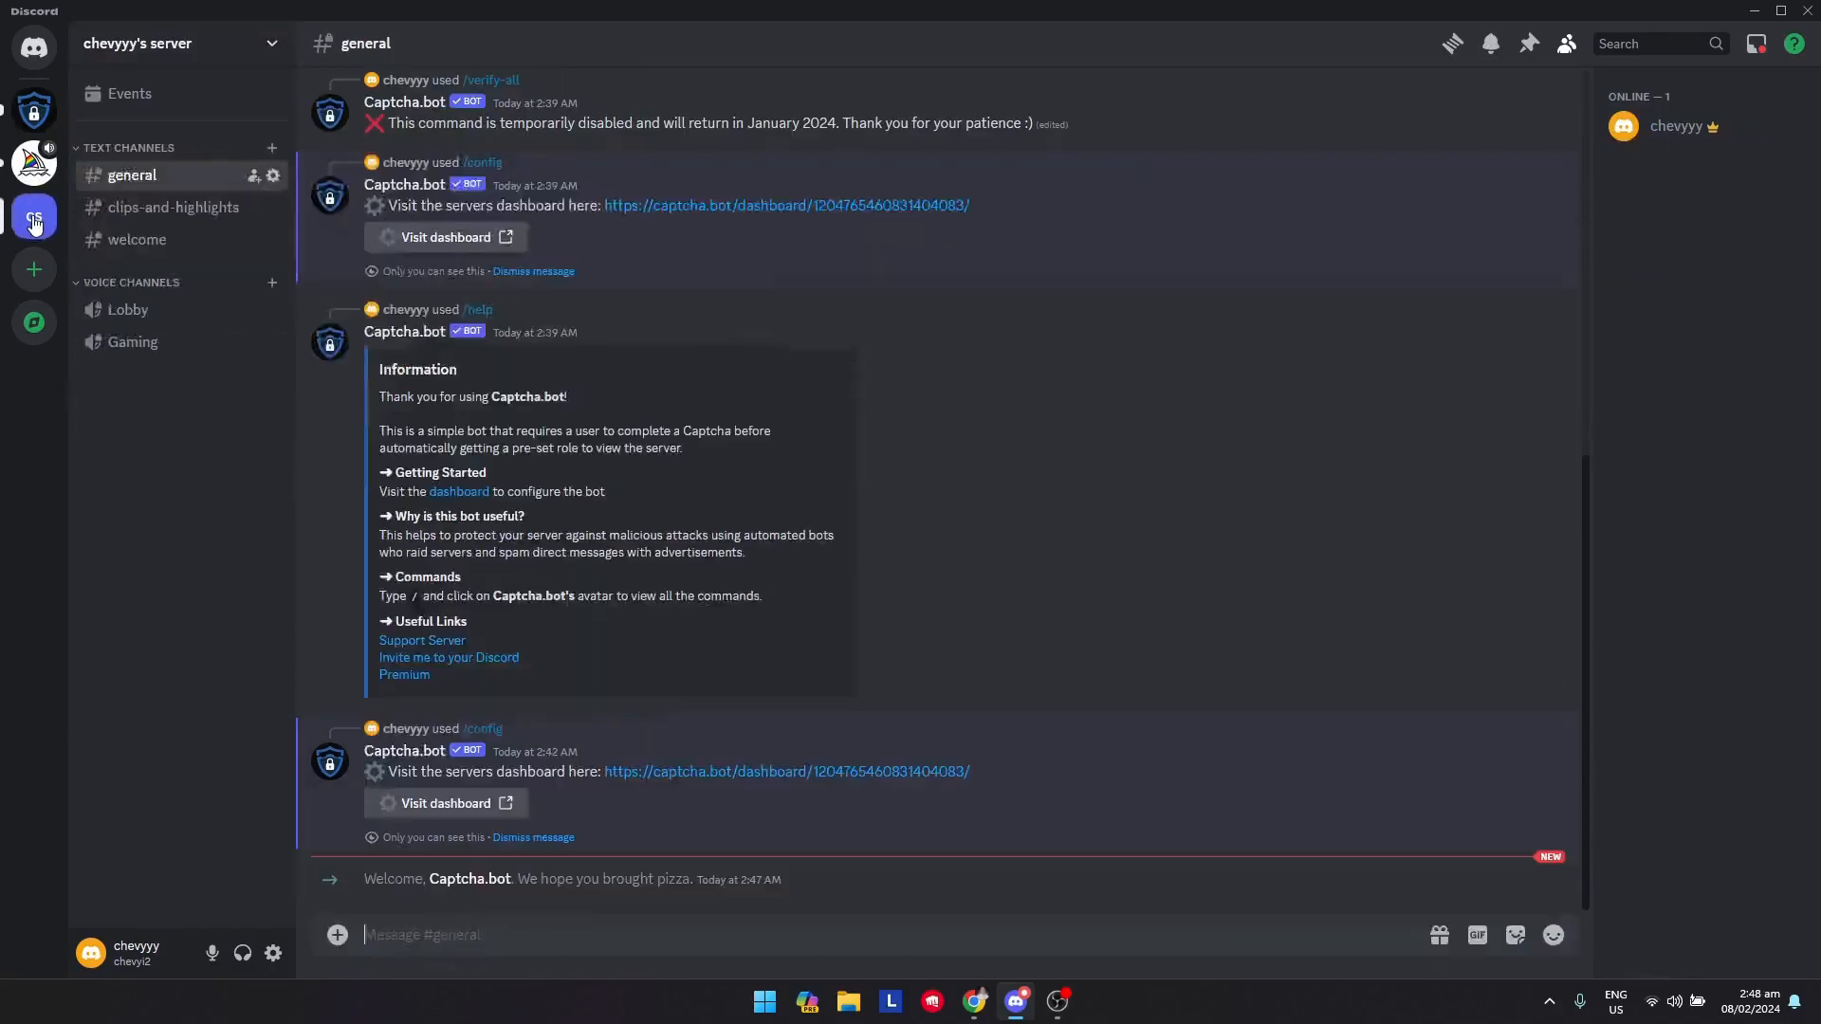
pyautogui.click(45, 111)
pyautogui.click(34, 216)
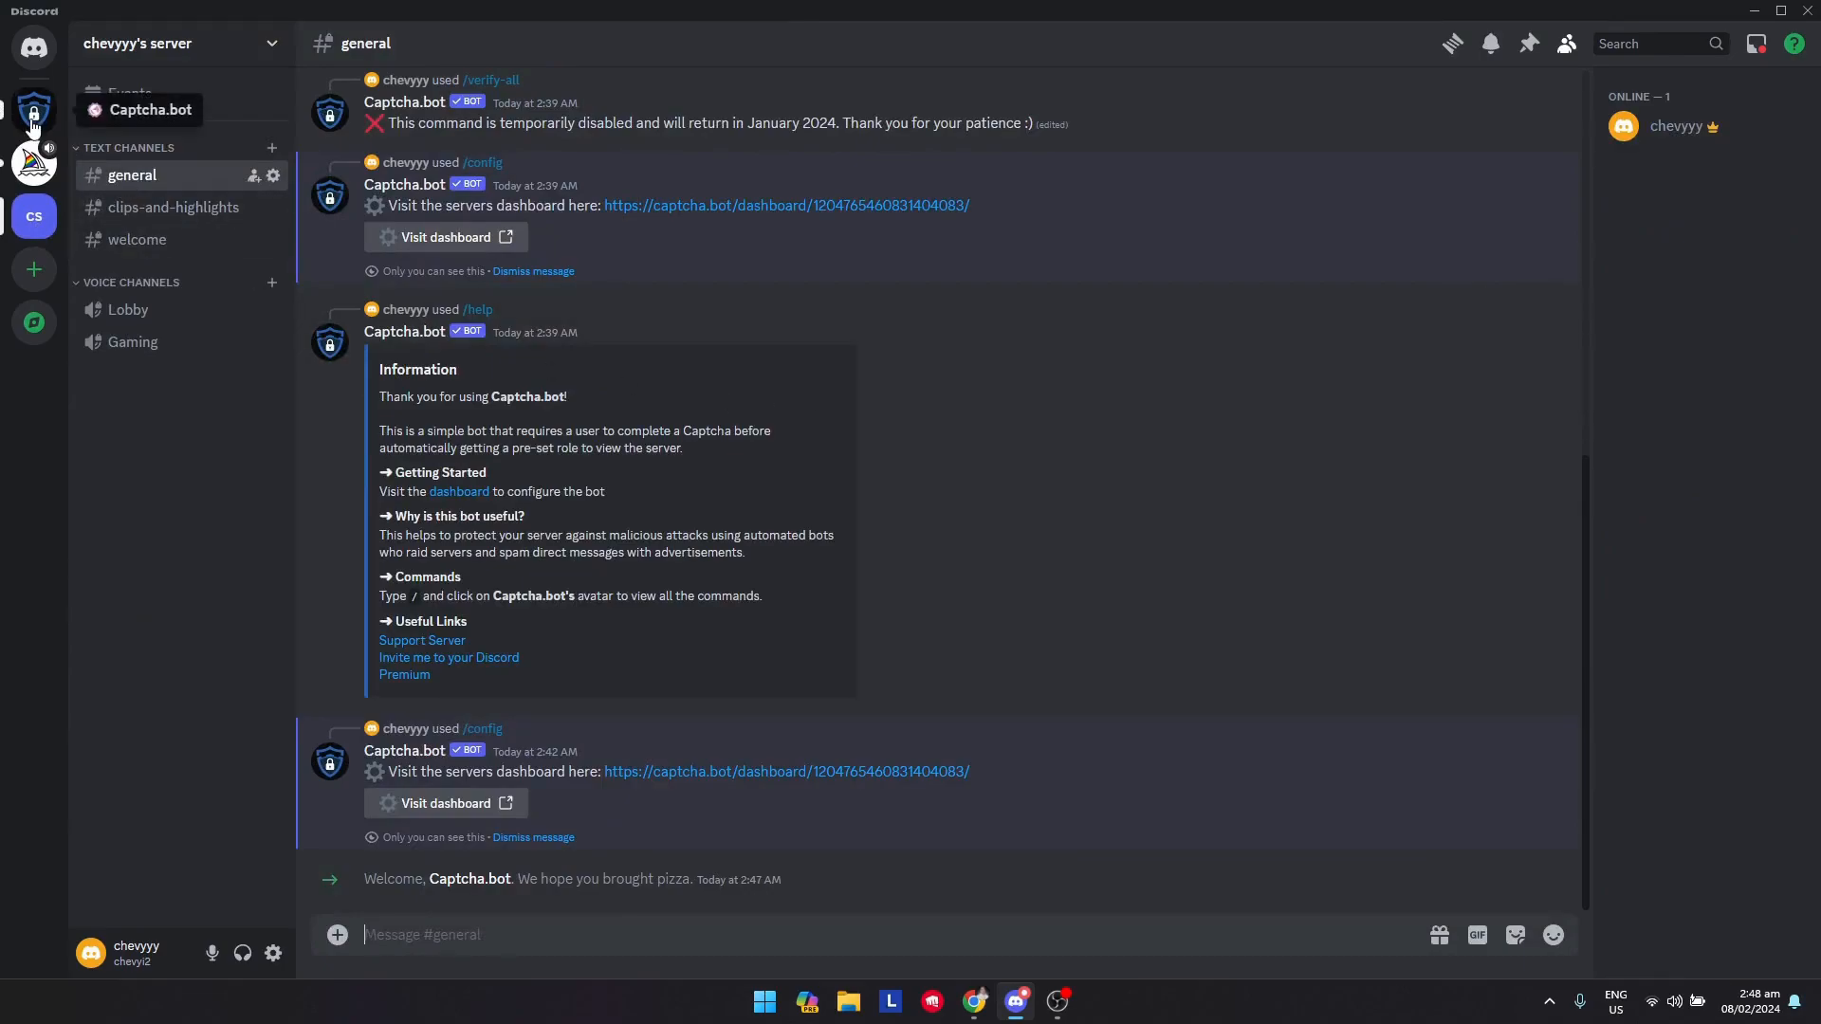
pyautogui.scroll(7, 626, 668)
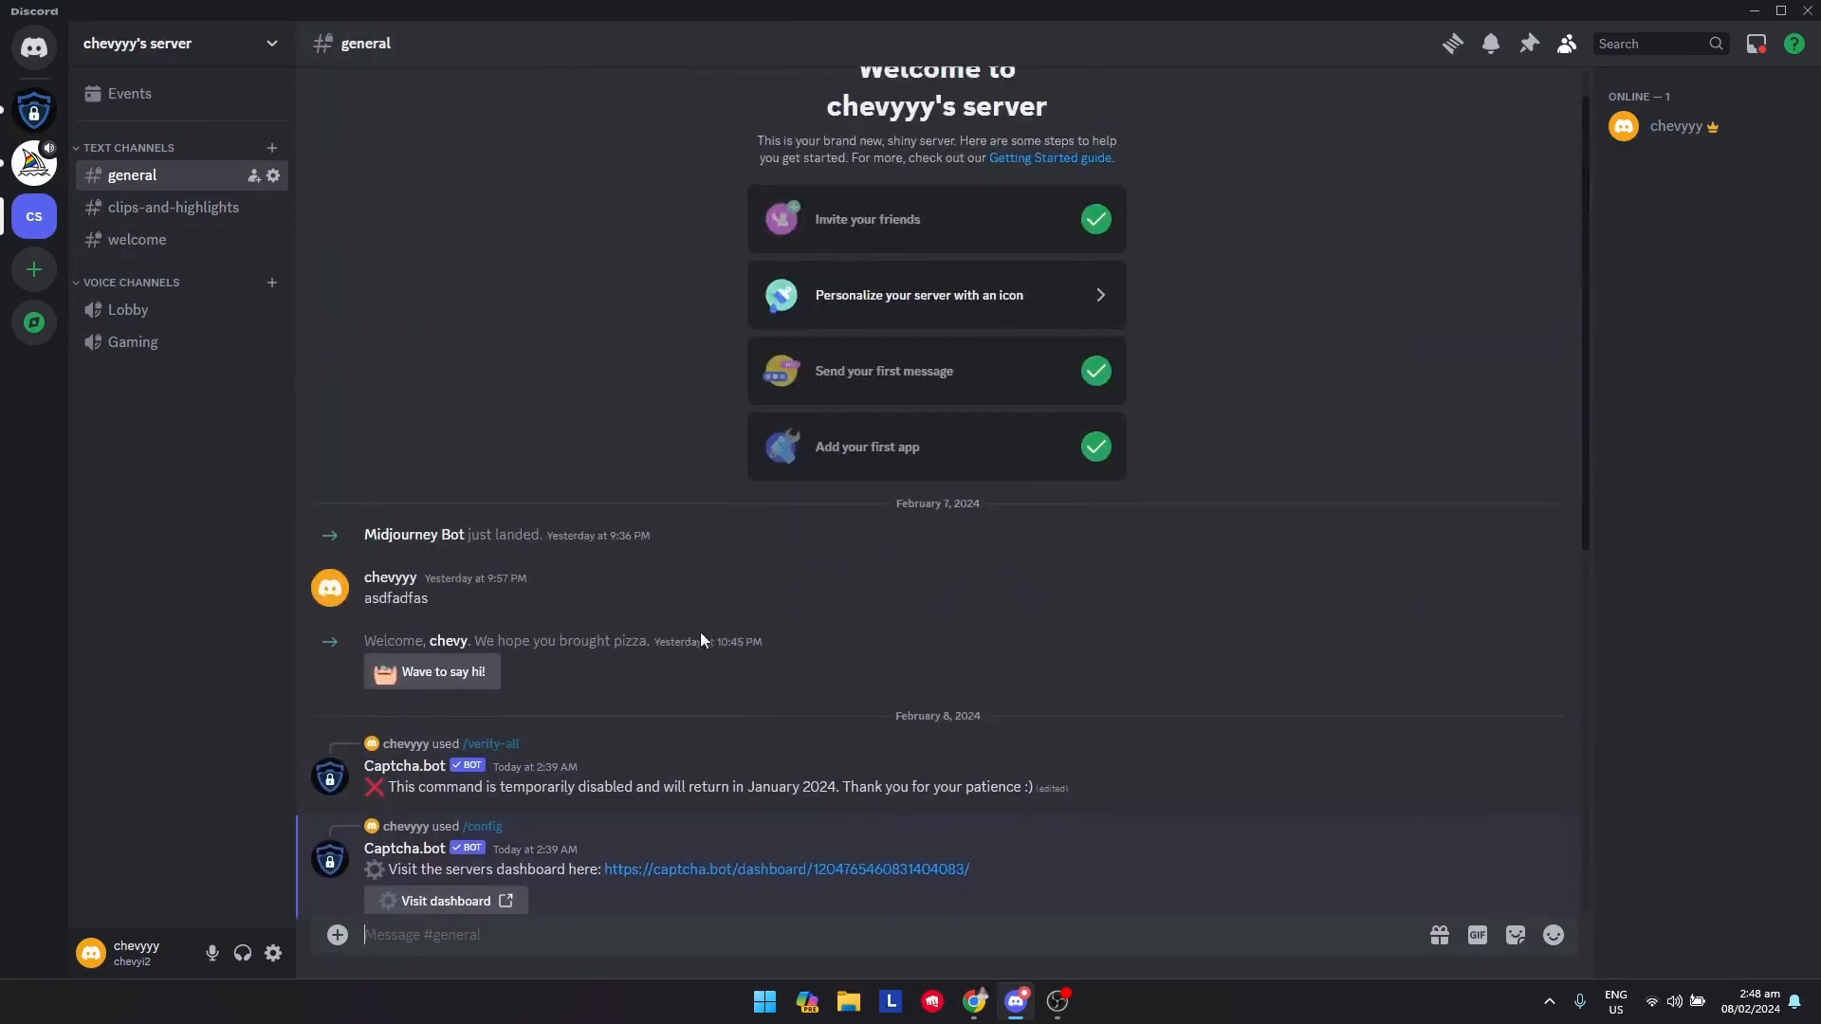
pyautogui.scroll(-7, 706, 645)
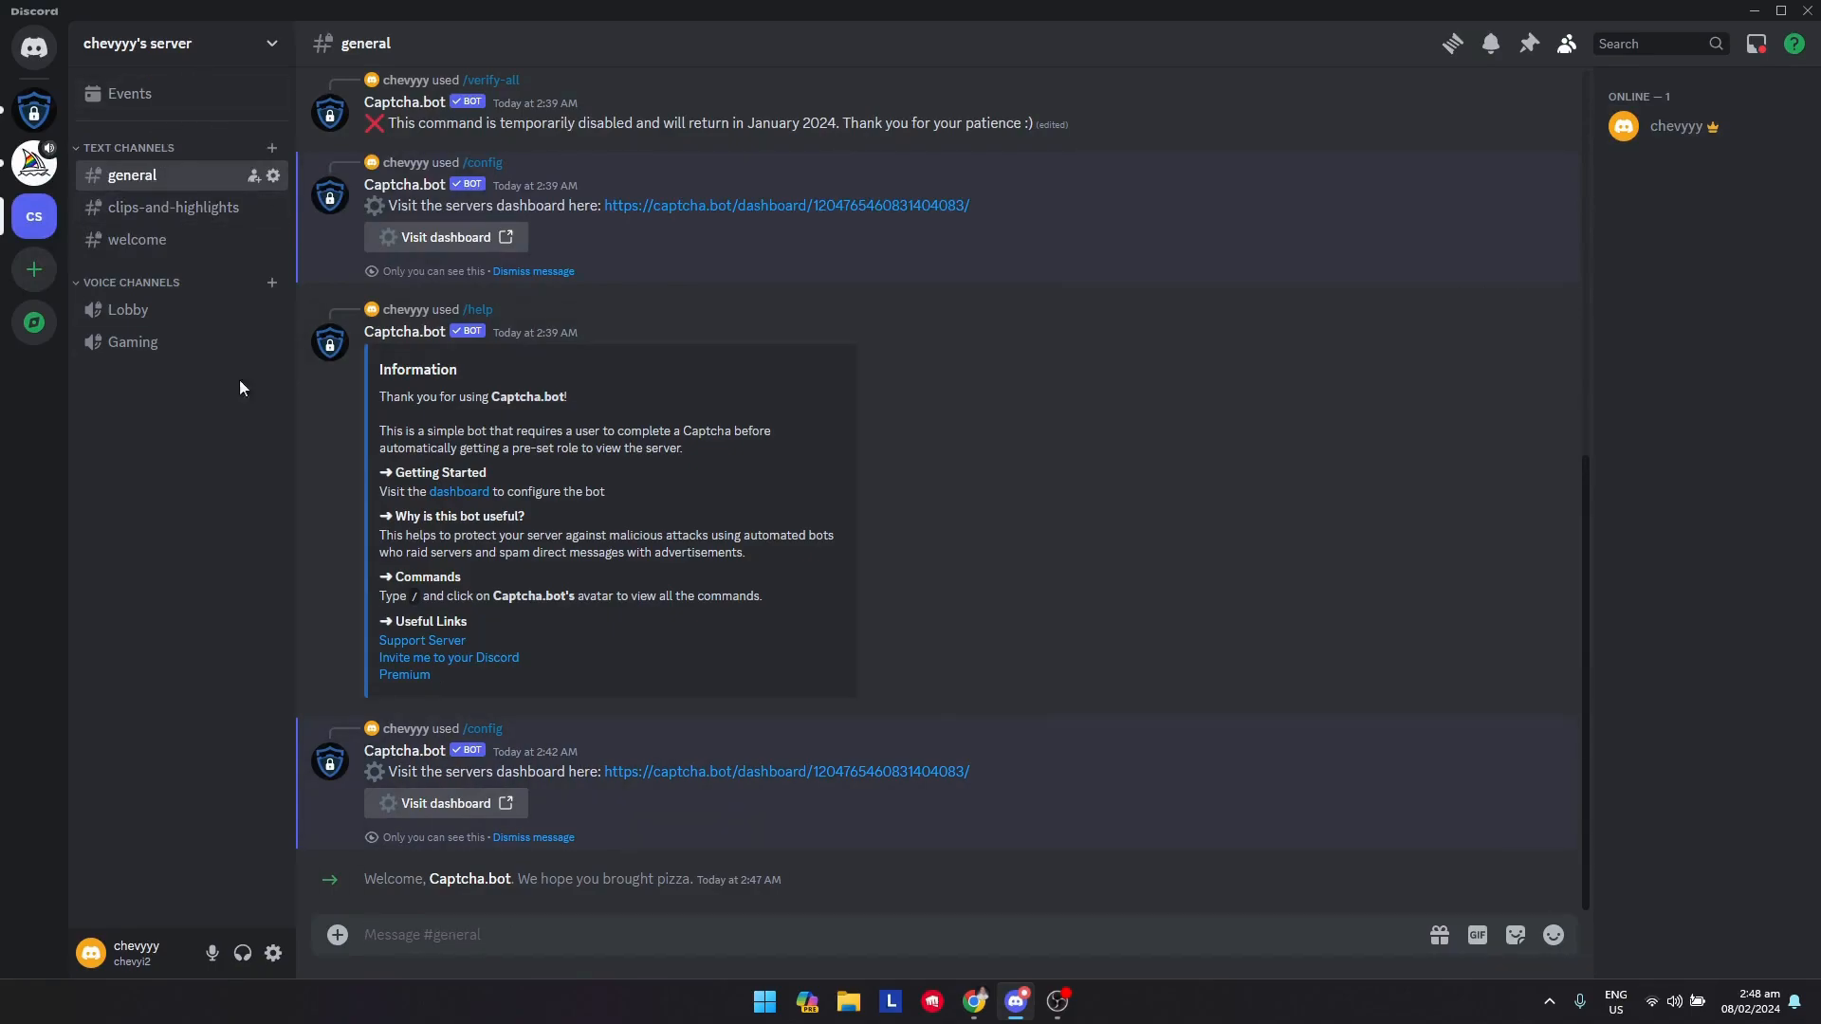
pyautogui.click(214, 50)
pyautogui.click(174, 181)
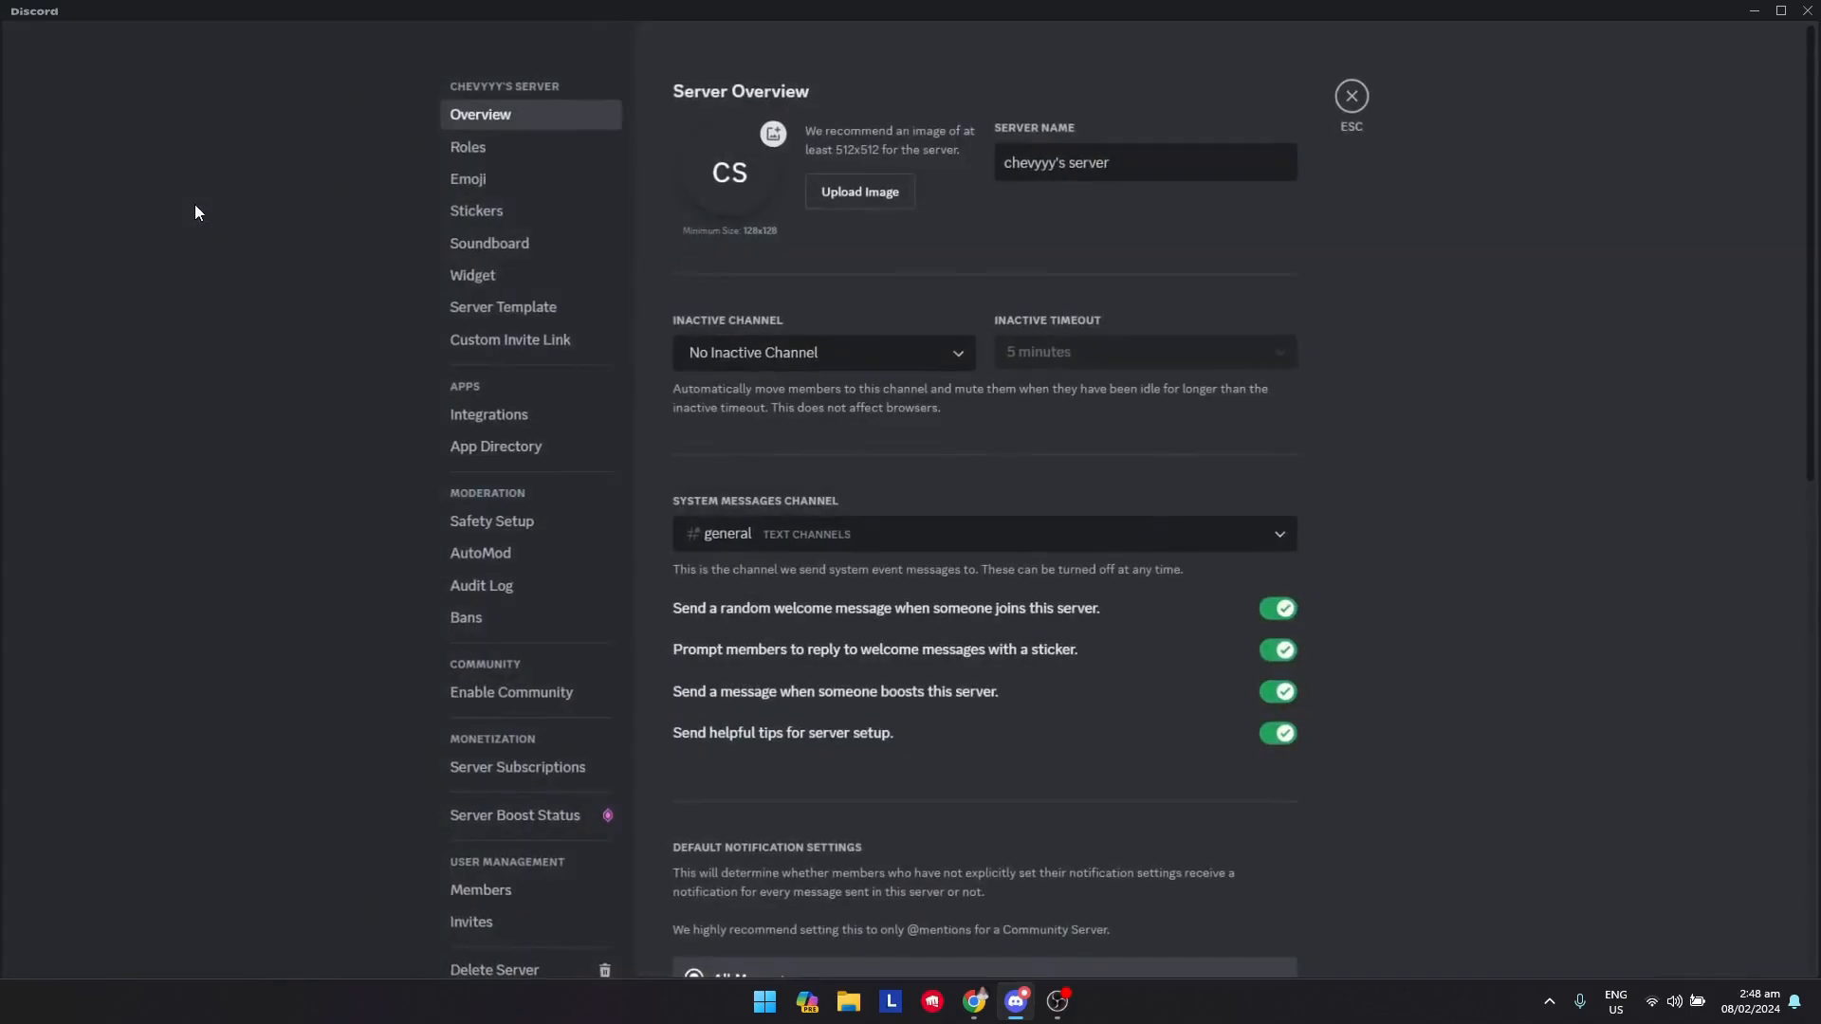
pyautogui.click(495, 147)
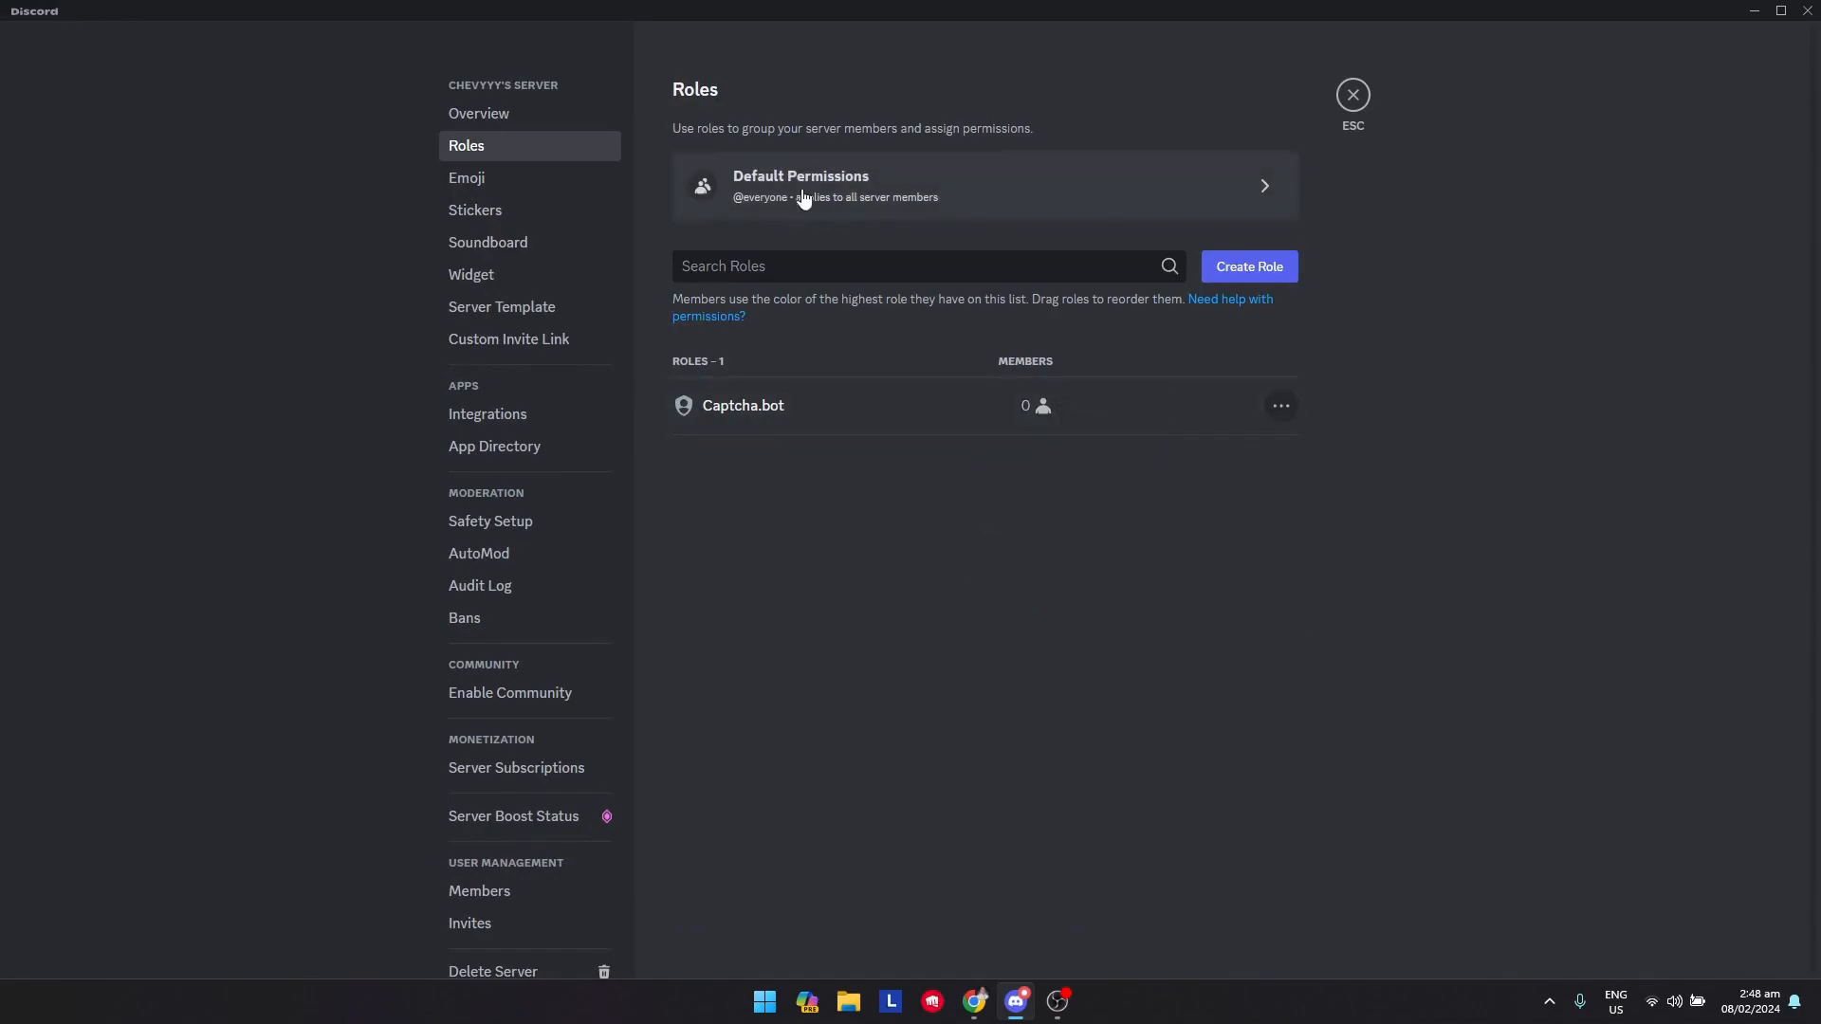
pyautogui.click(842, 195)
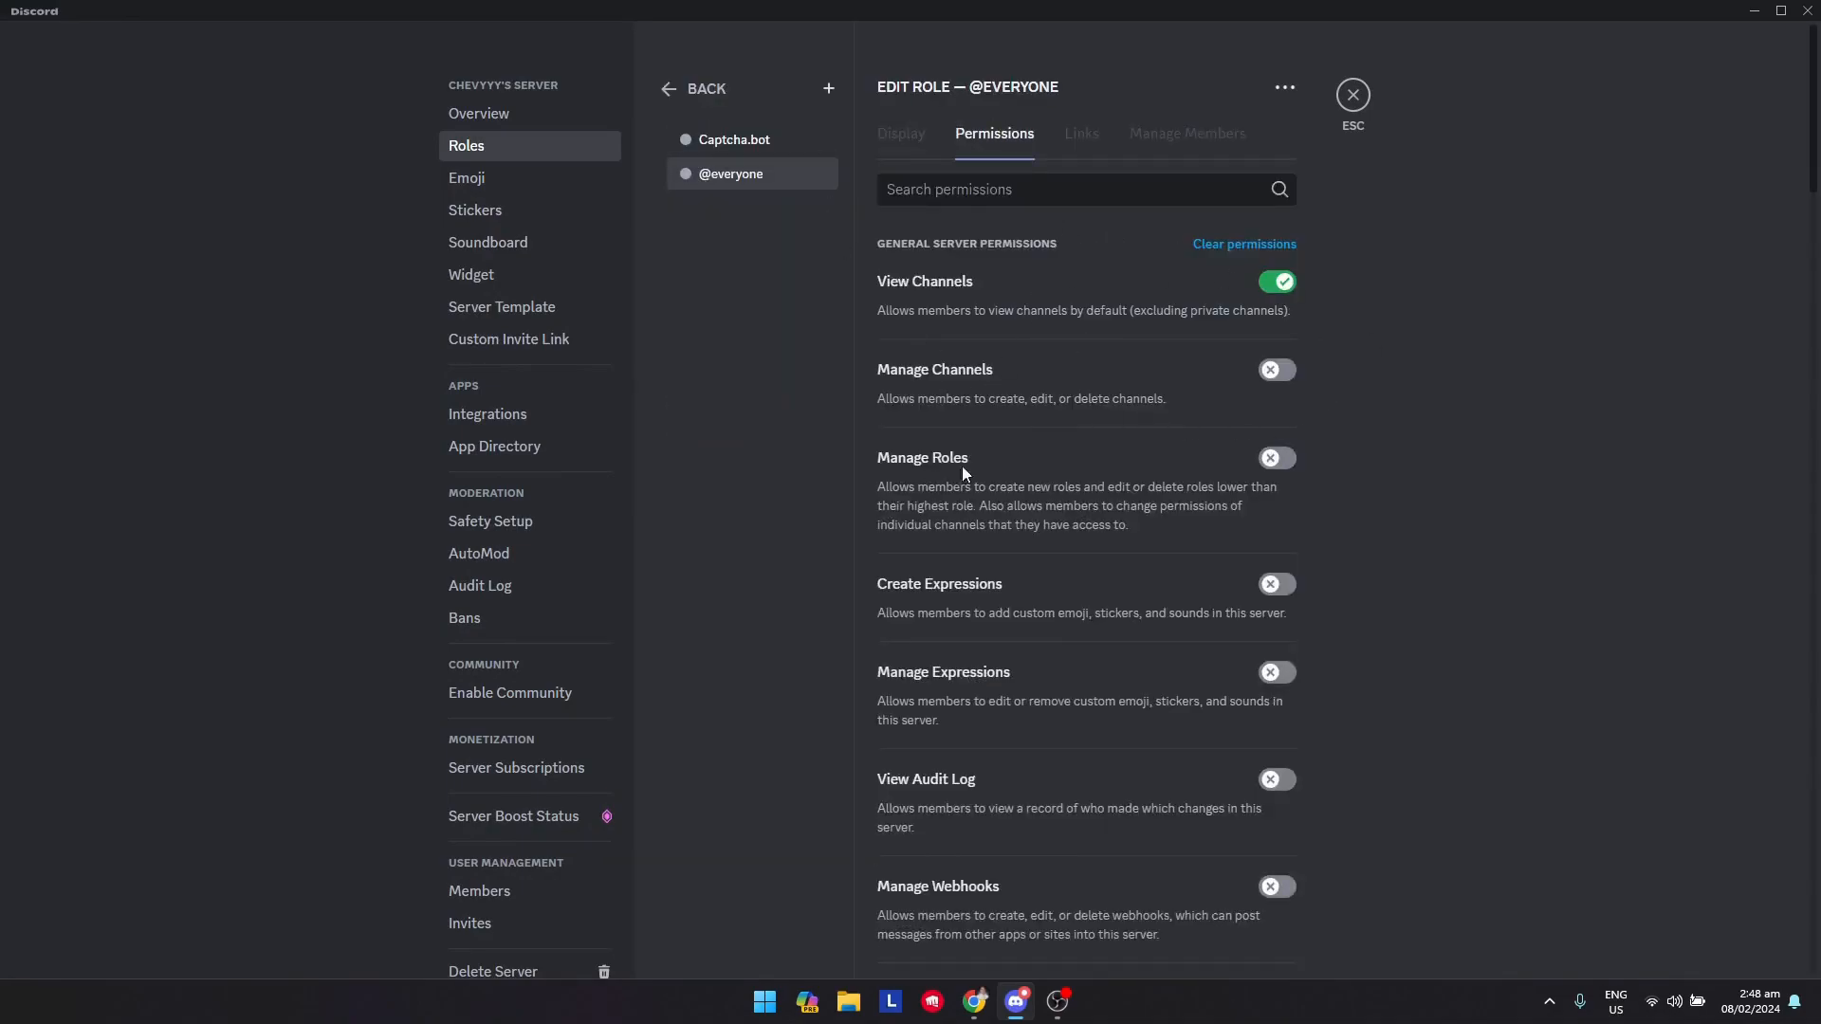
pyautogui.scroll(-20, 1057, 496)
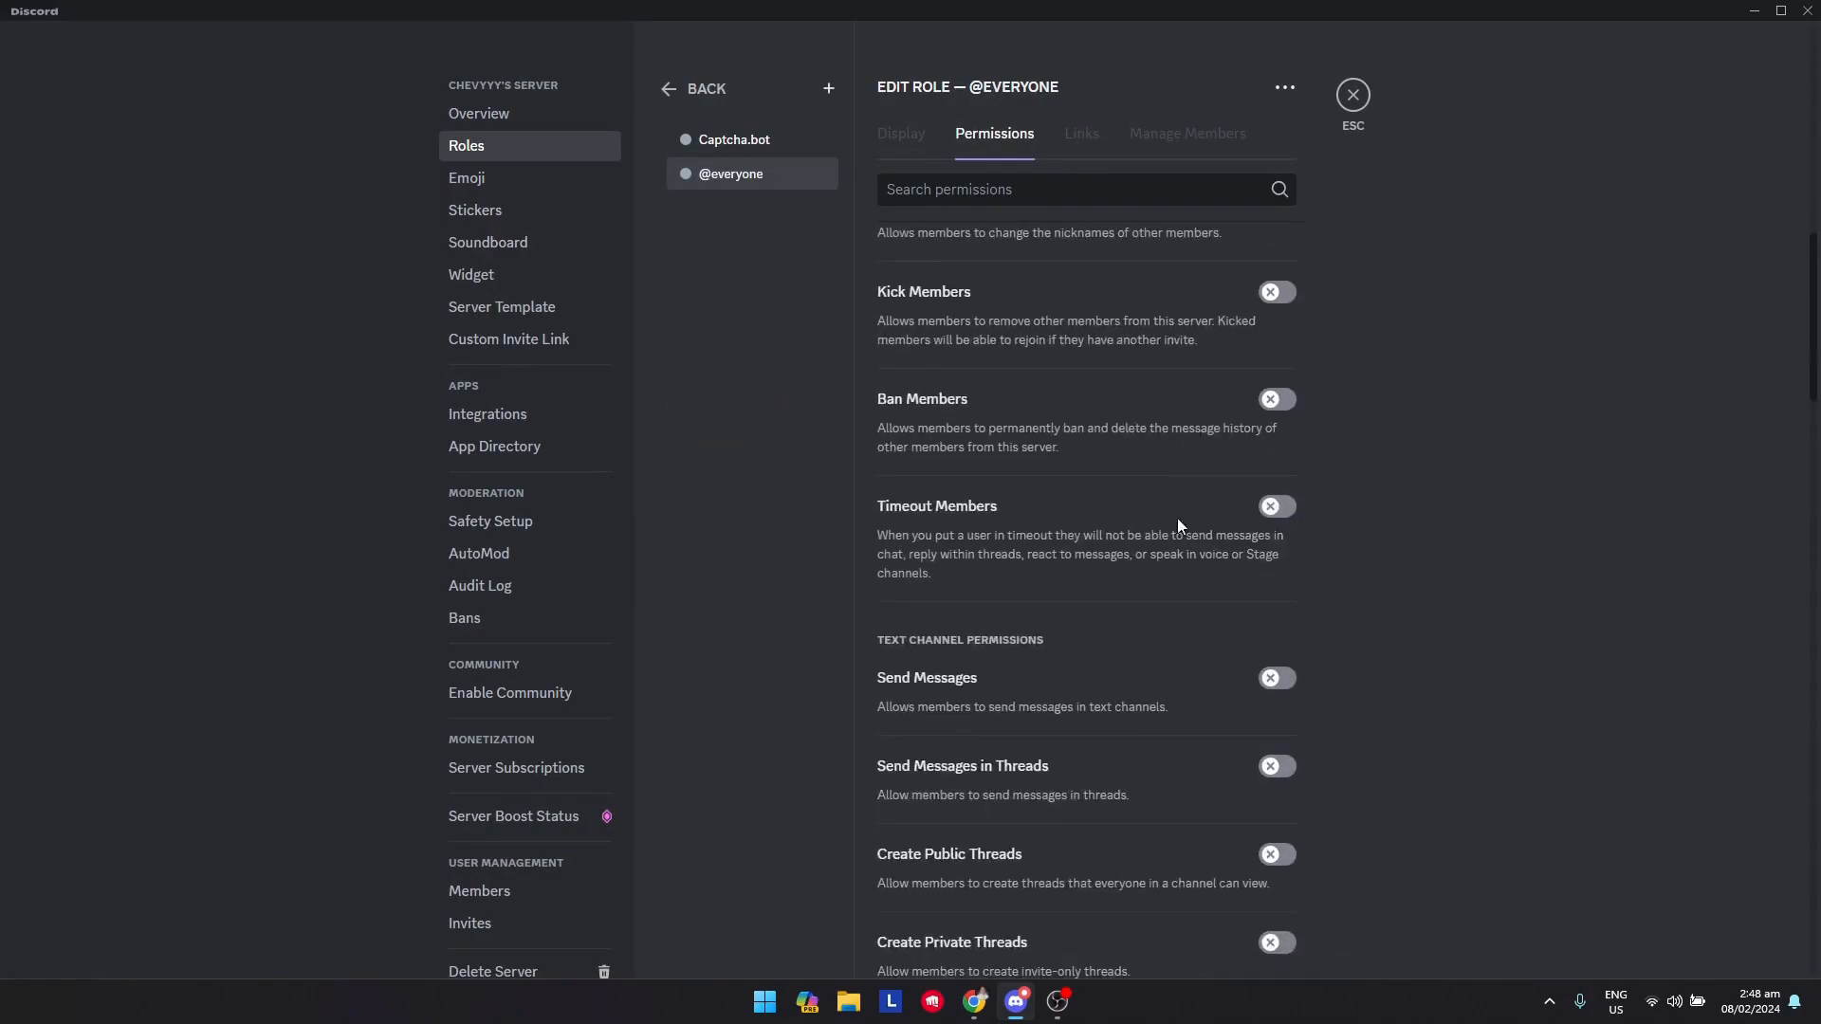
pyautogui.scroll(7, 1171, 560)
pyautogui.scroll(-5, 1171, 578)
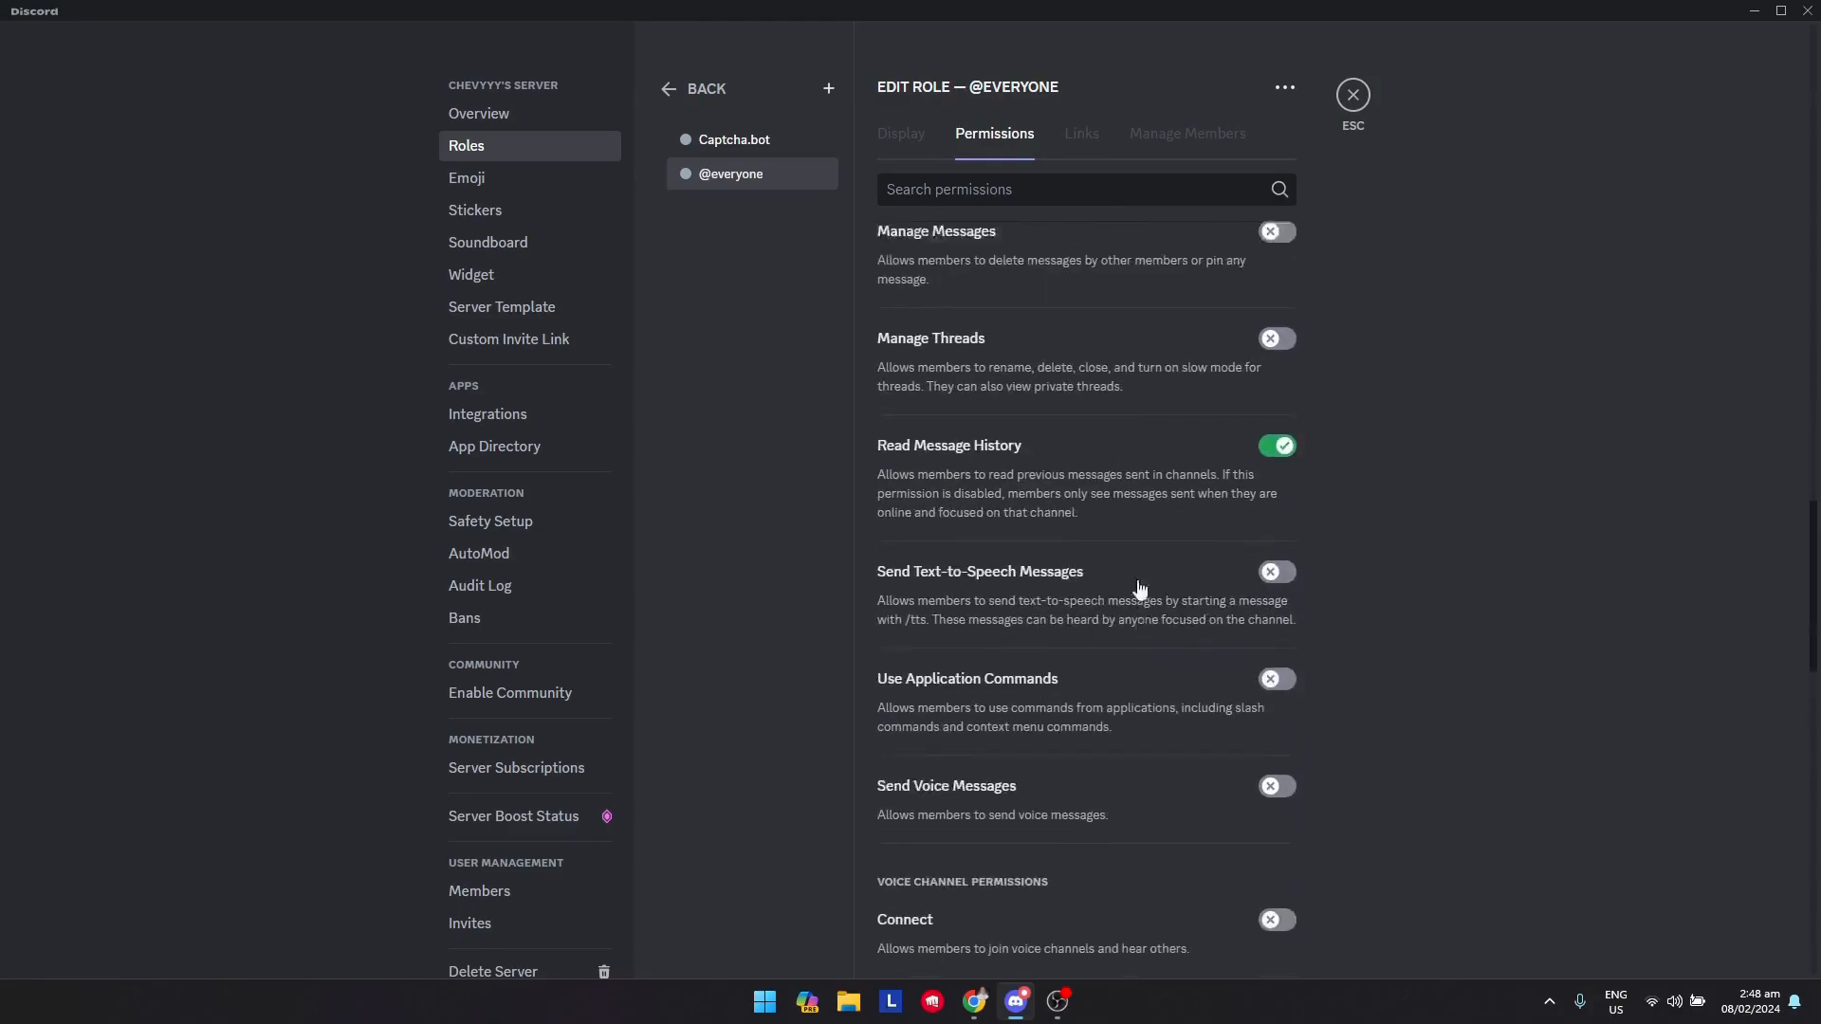
pyautogui.scroll(1, 1171, 617)
pyautogui.scroll(5, 1180, 658)
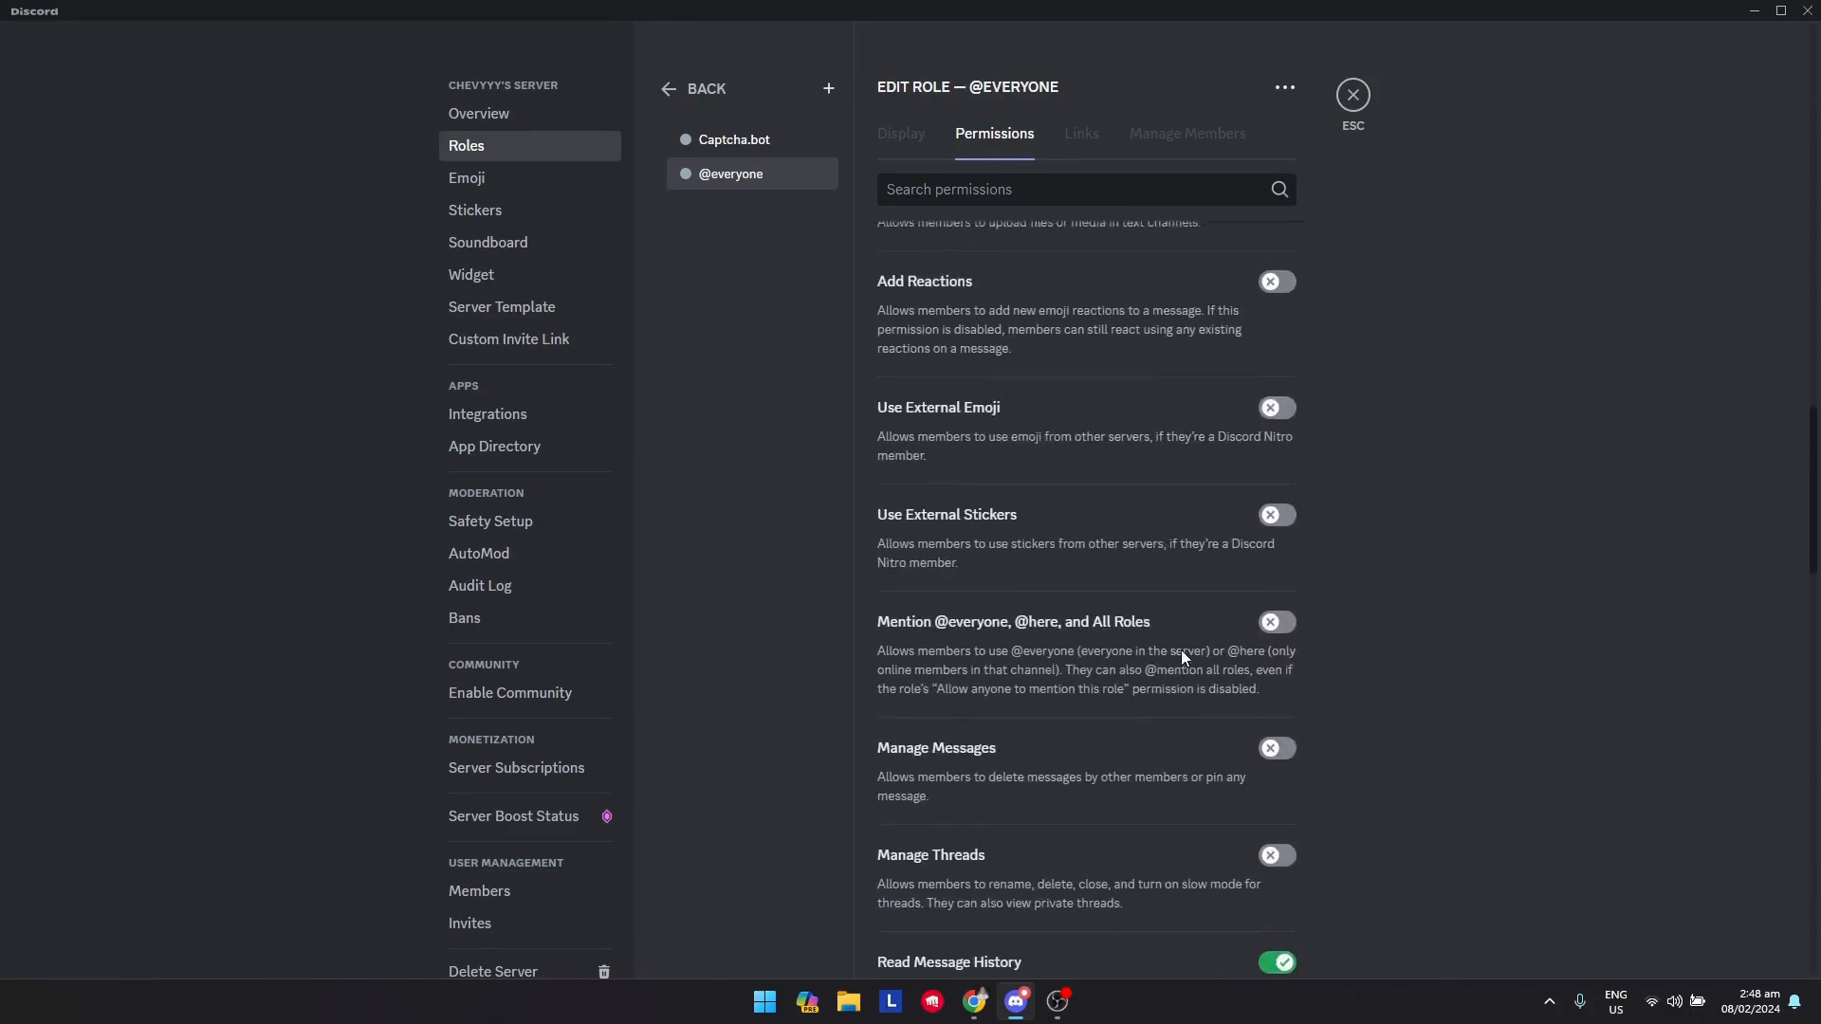
pyautogui.scroll(-3, 1181, 649)
pyautogui.scroll(-4, 1191, 634)
pyautogui.scroll(10, 1172, 740)
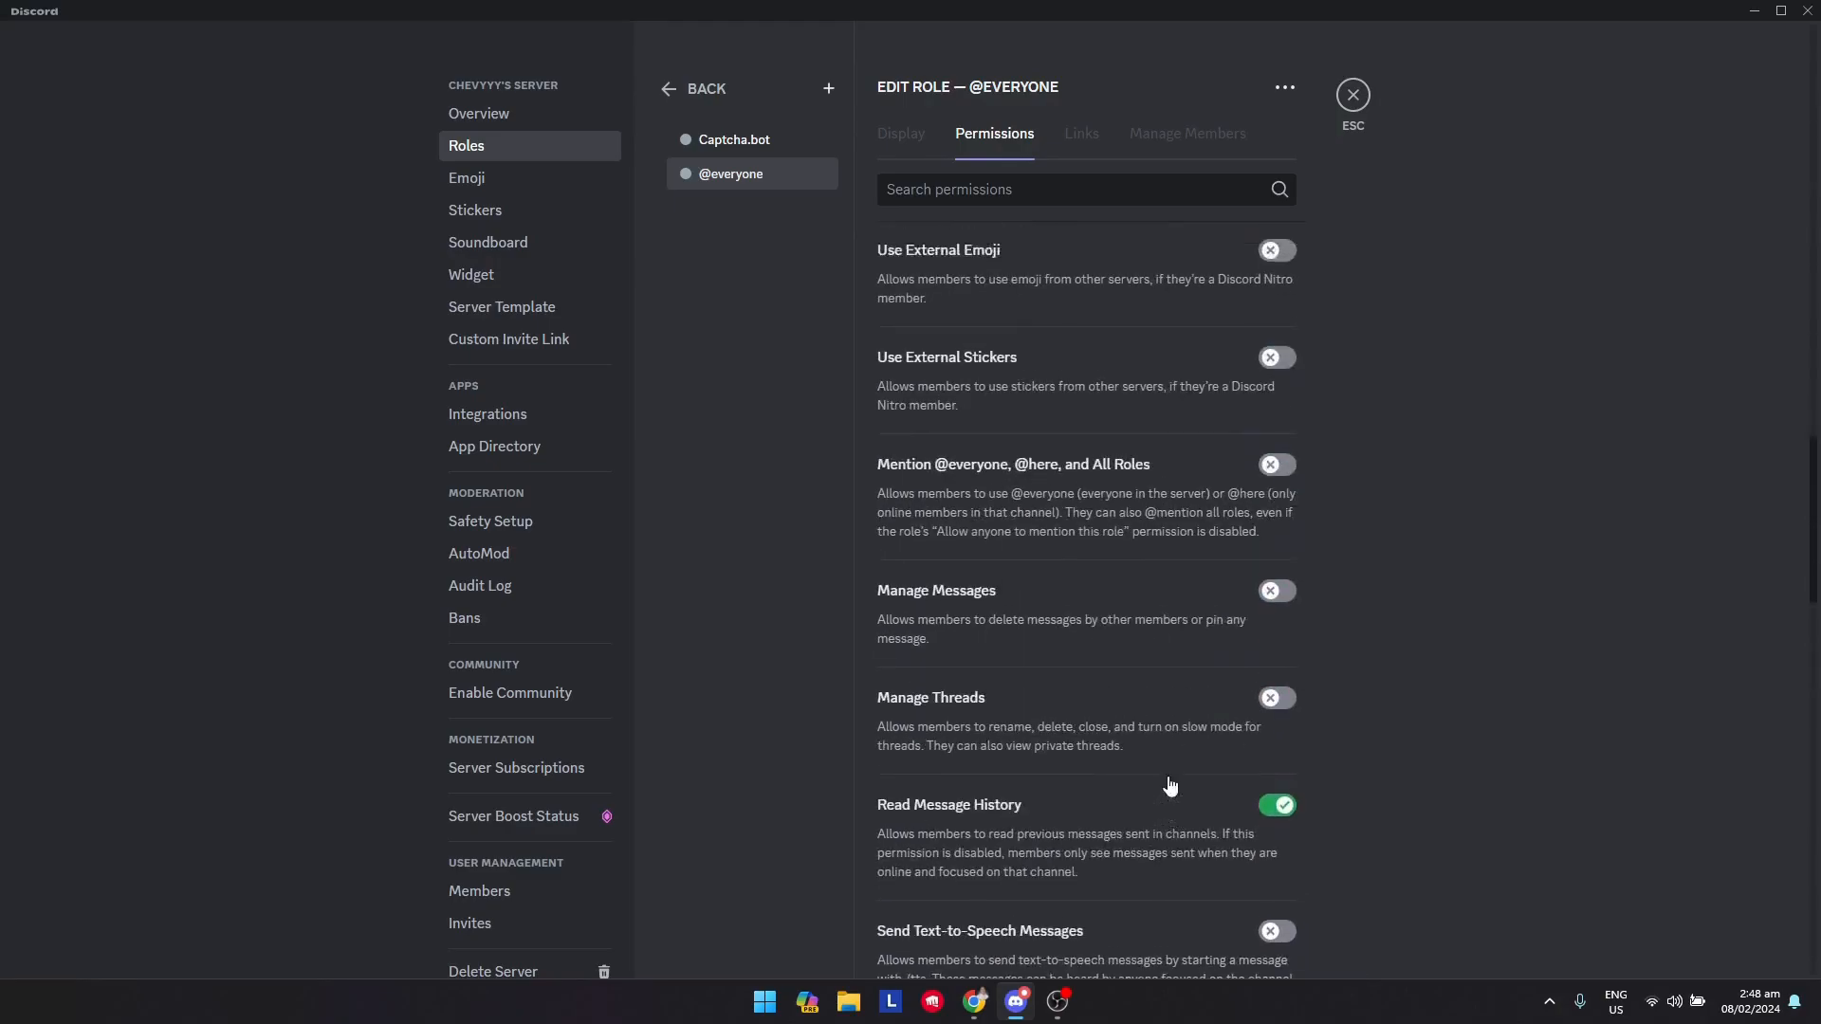
pyautogui.scroll(-10, 1066, 709)
pyautogui.scroll(4, 1150, 690)
pyautogui.scroll(1, 1130, 675)
pyautogui.scroll(-2, 1176, 631)
pyautogui.scroll(9, 1233, 580)
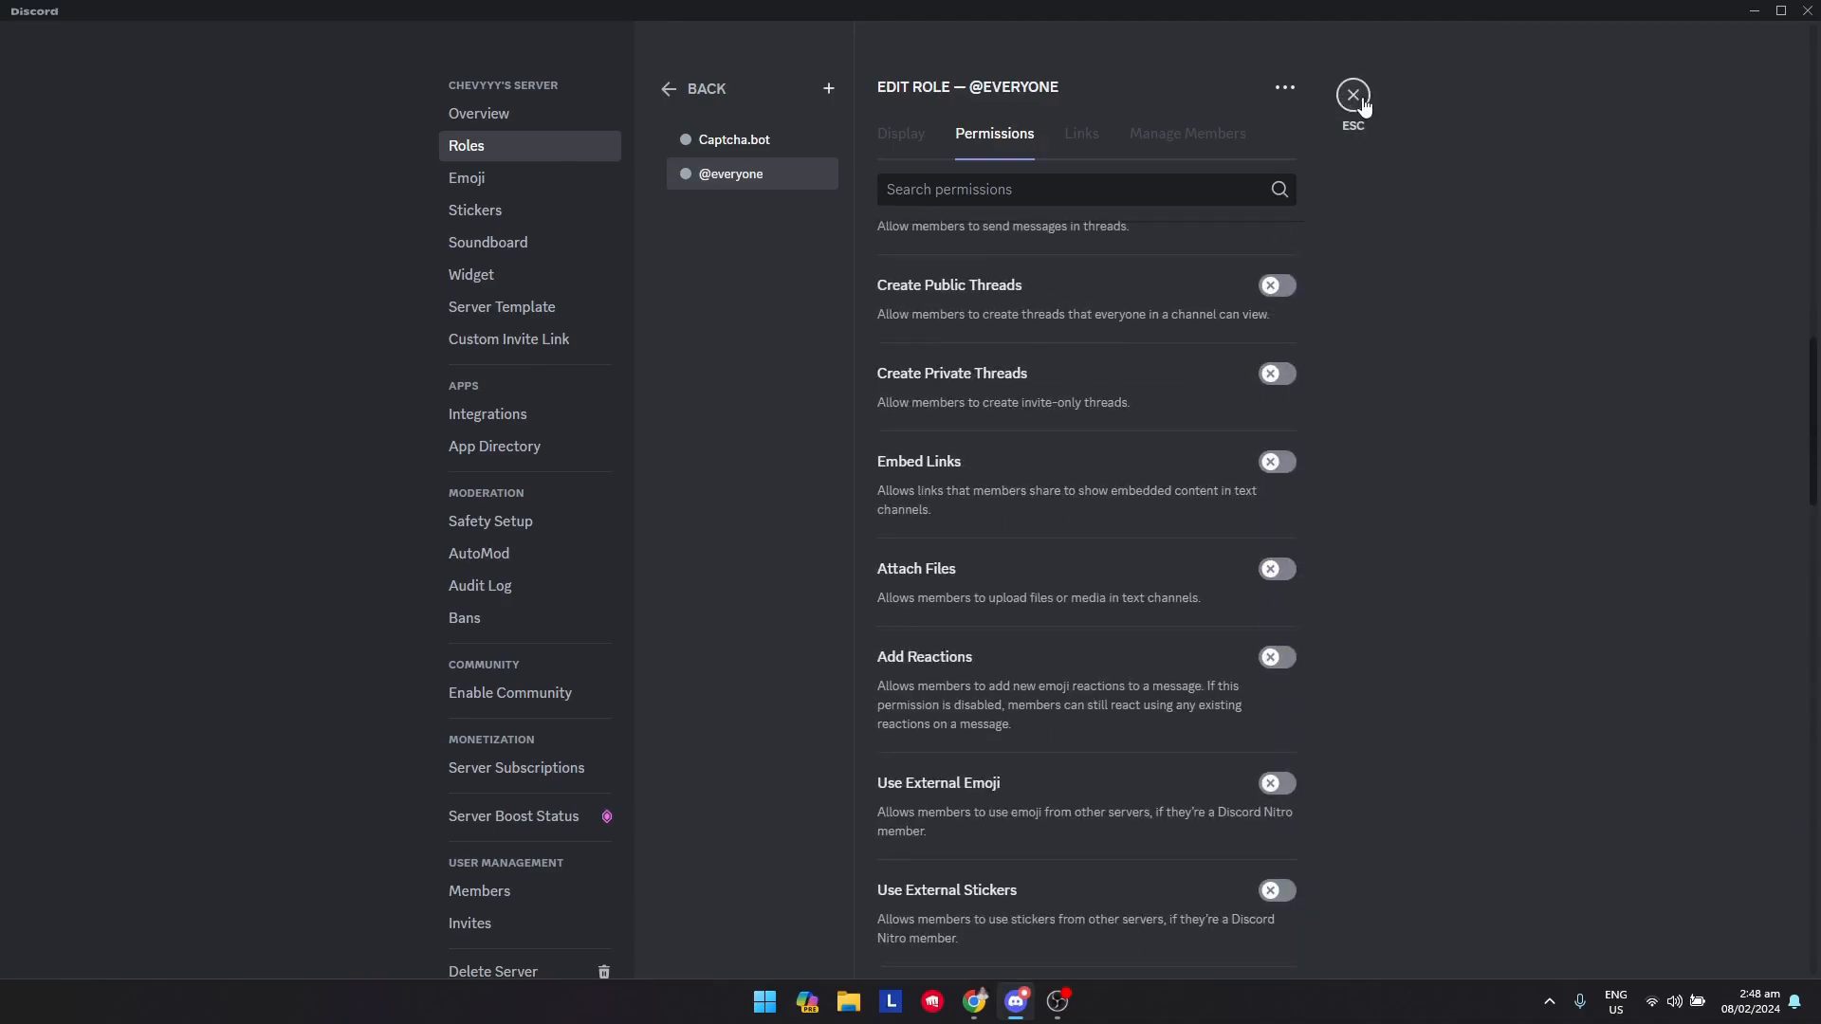
# Create a new role named Verified Members and save it
pyautogui.click(672, 86)
pyautogui.click(1248, 265)
pyautogui.moveTo(1002, 232); pyautogui.dragTo(712, 232)
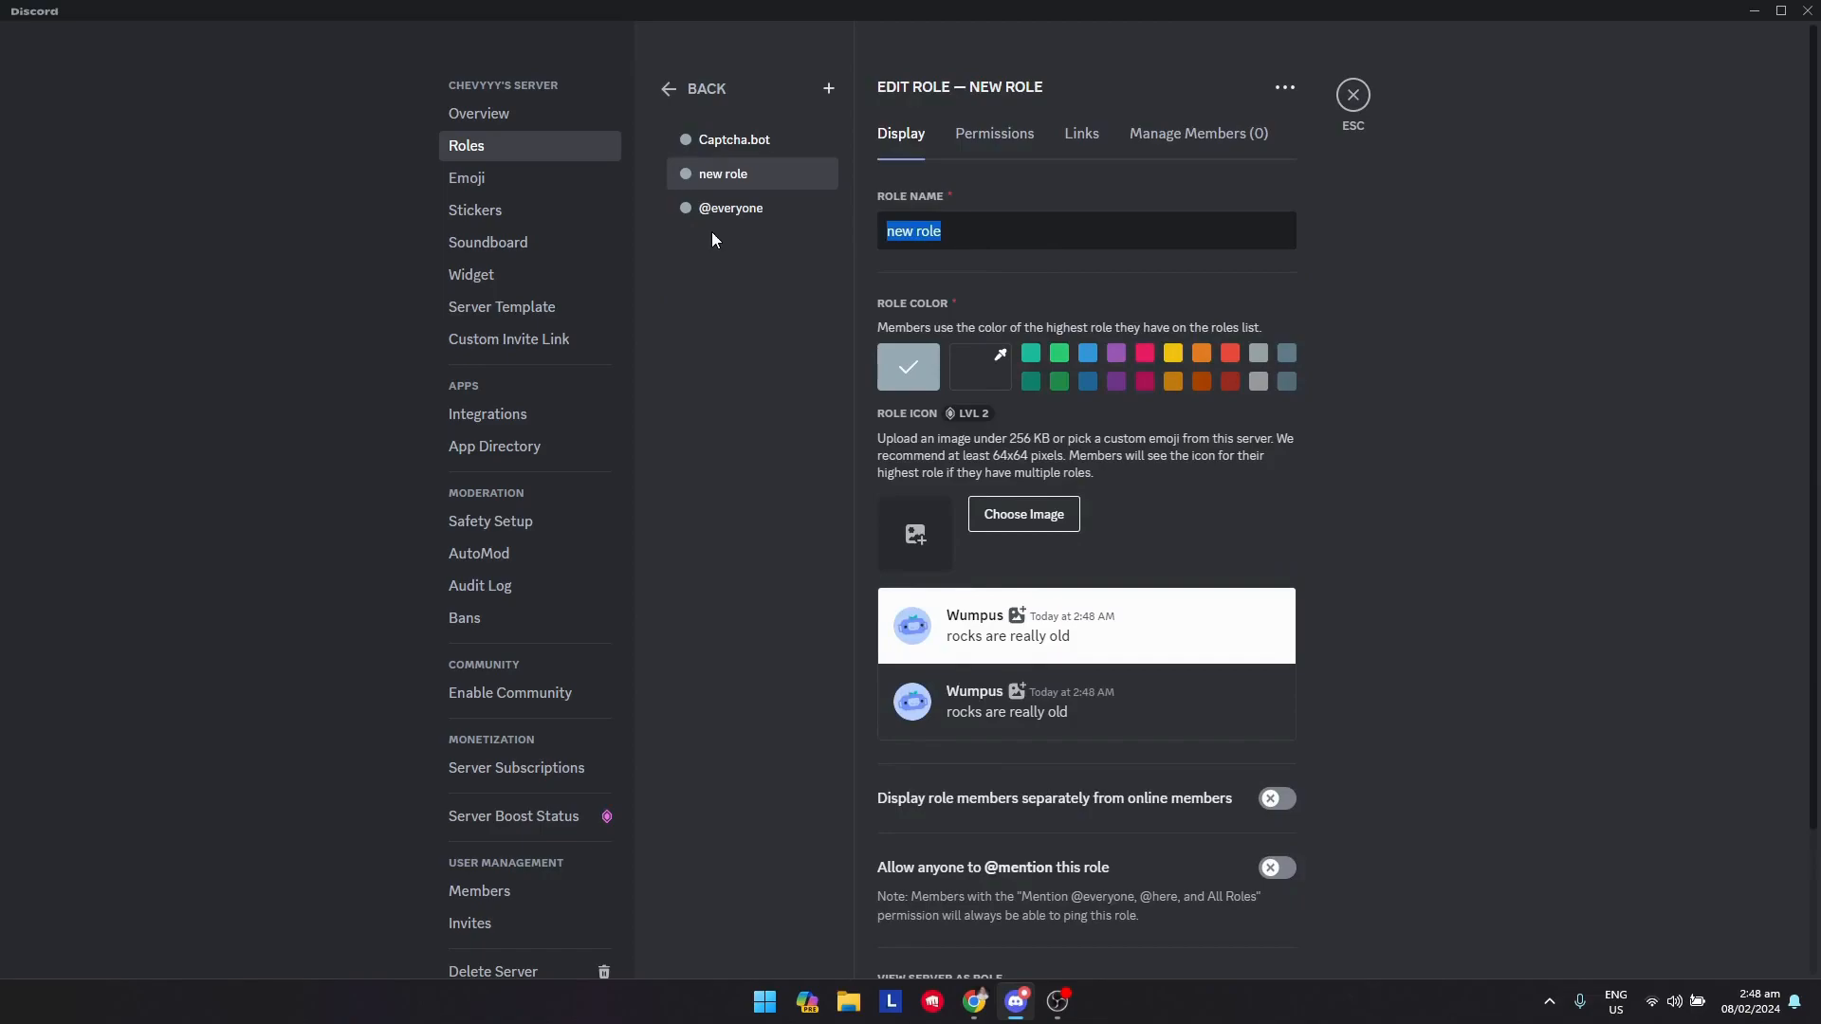
pyautogui.press('capslock')
pyautogui.write('VE')
pyautogui.press('capslock')
pyautogui.write('erified')
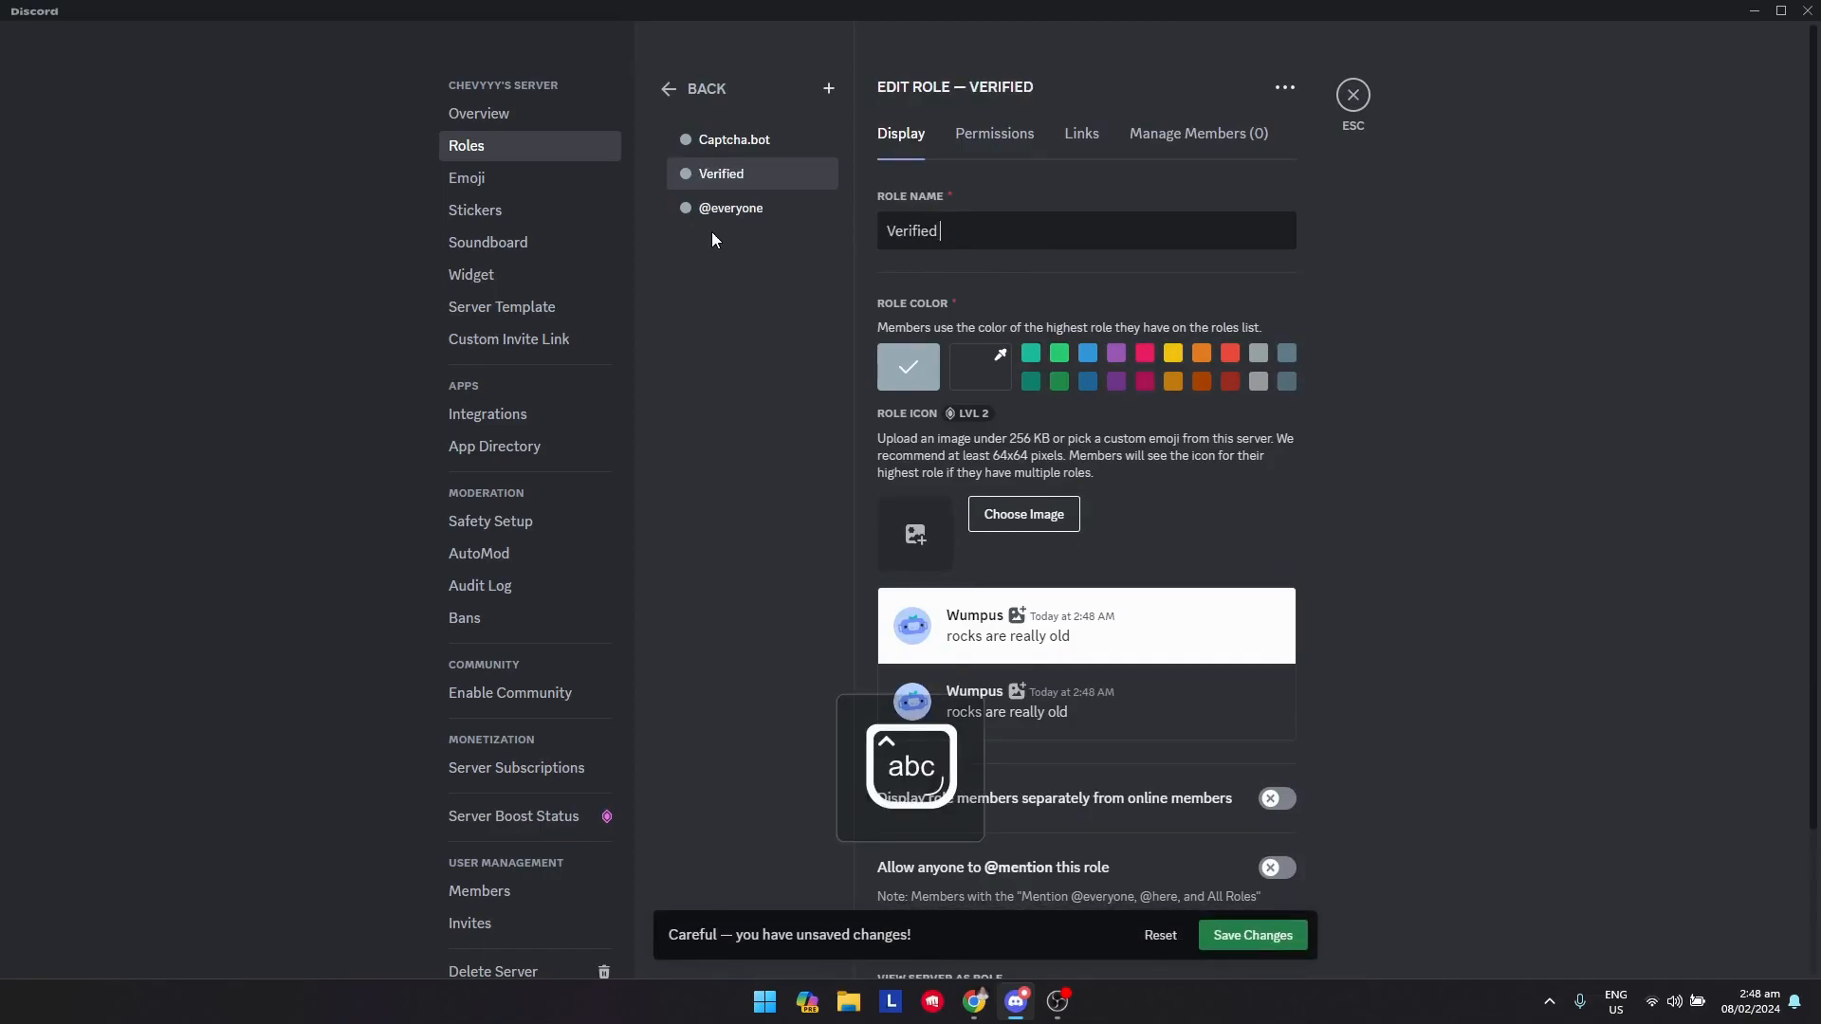
pyautogui.write(' Members')
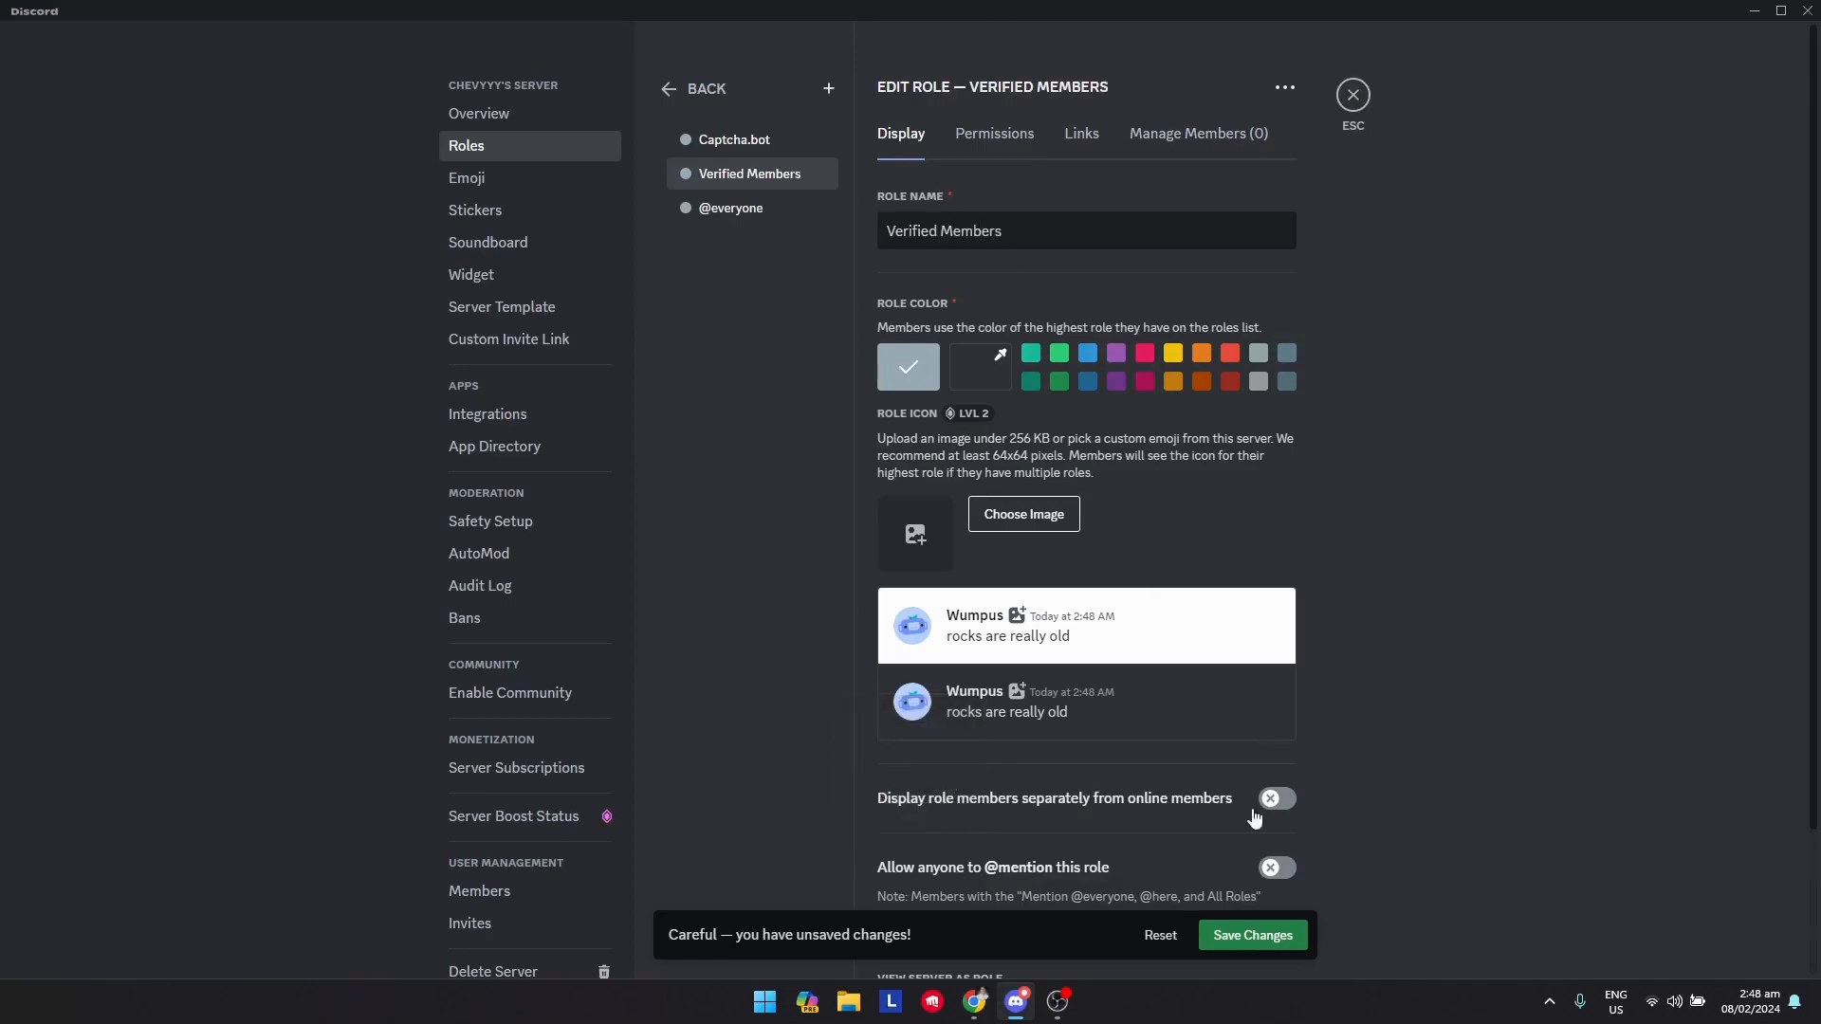
pyautogui.click(1233, 935)
# Set the Verified Members role colour to green, save, and close server settings
pyautogui.click(1061, 360)
pyautogui.click(1230, 354)
pyautogui.click(1060, 355)
pyautogui.click(1238, 939)
pyautogui.click(1353, 95)
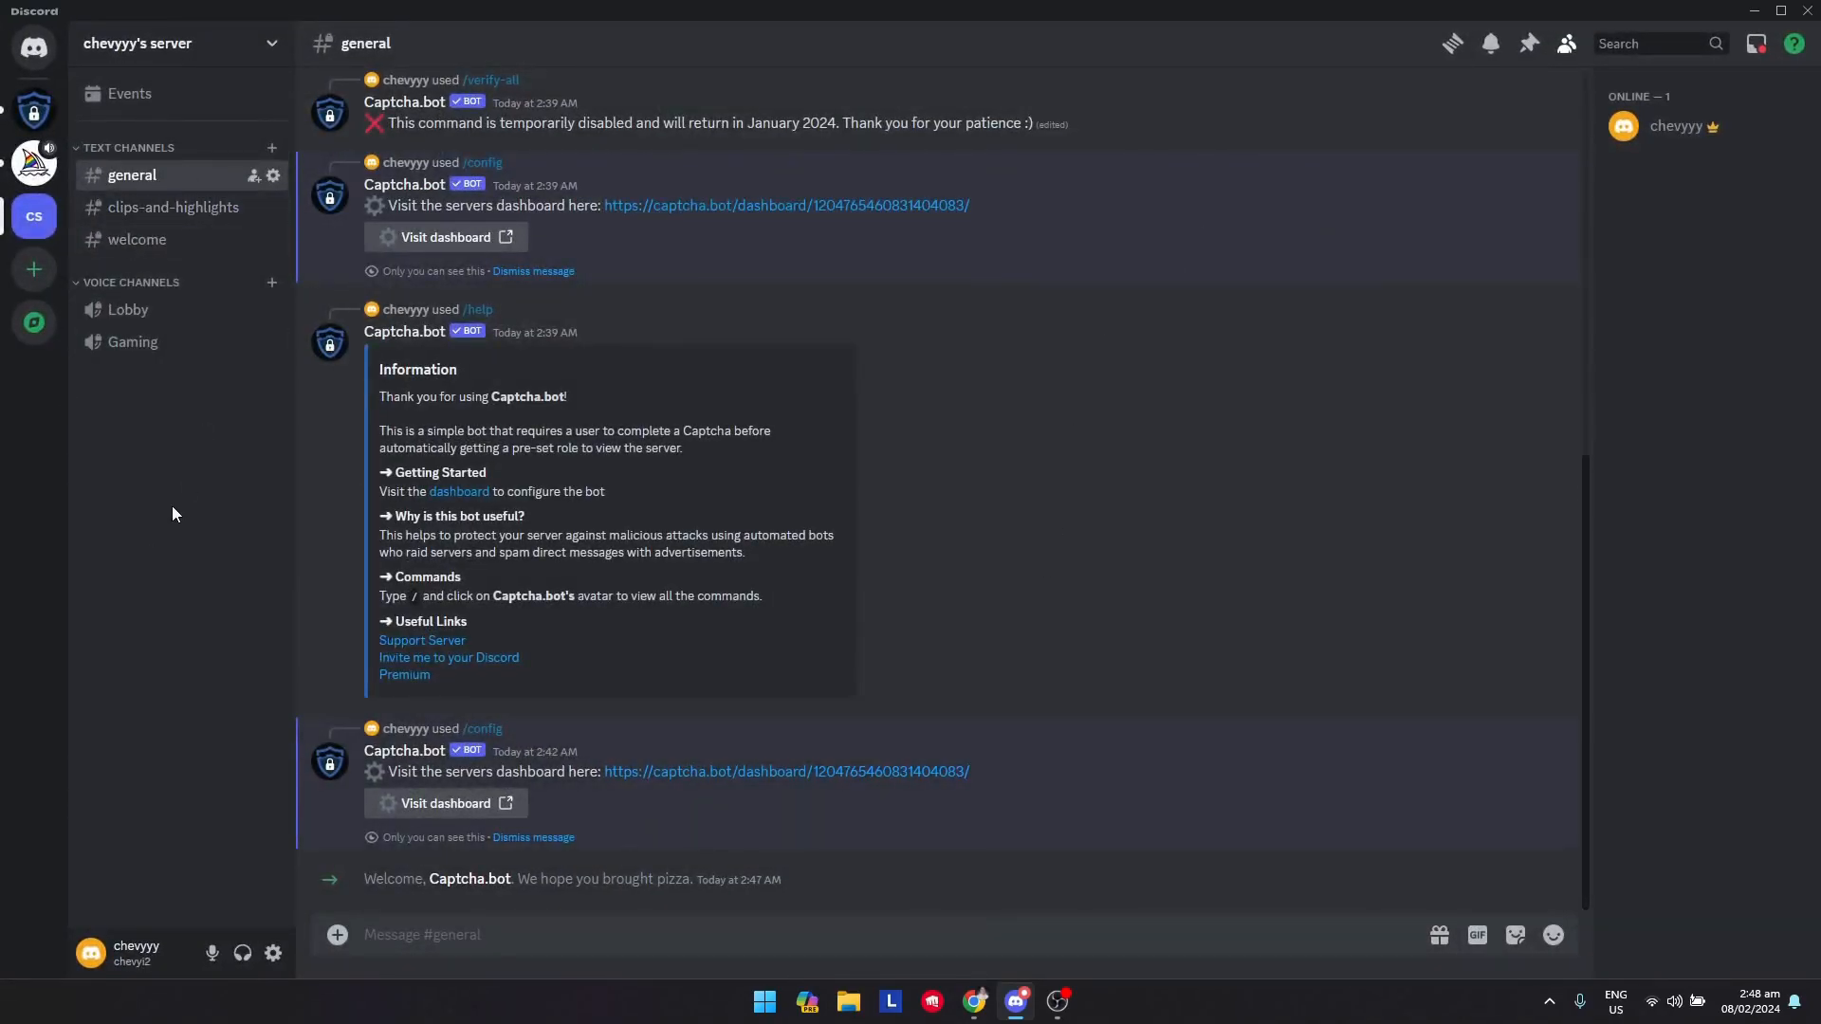
# Create a new channel category named VERIFICATION
pyautogui.rightClick(170, 394)
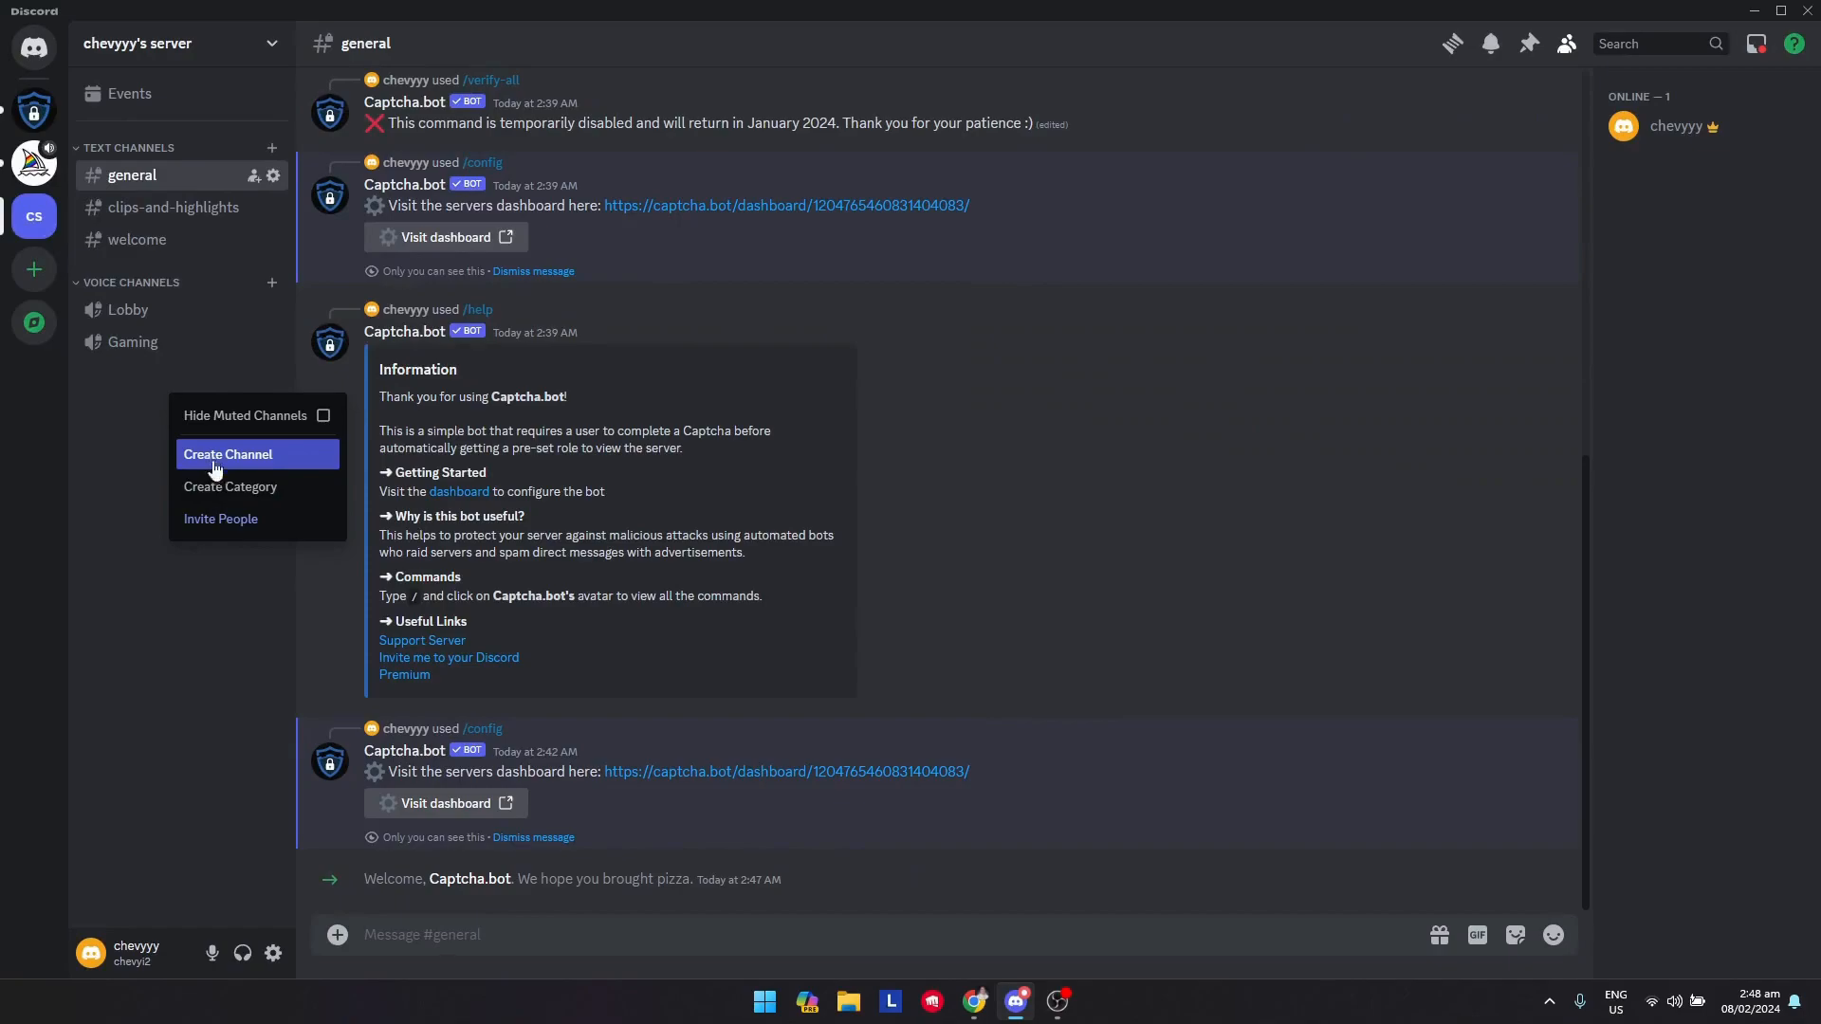
pyautogui.click(248, 487)
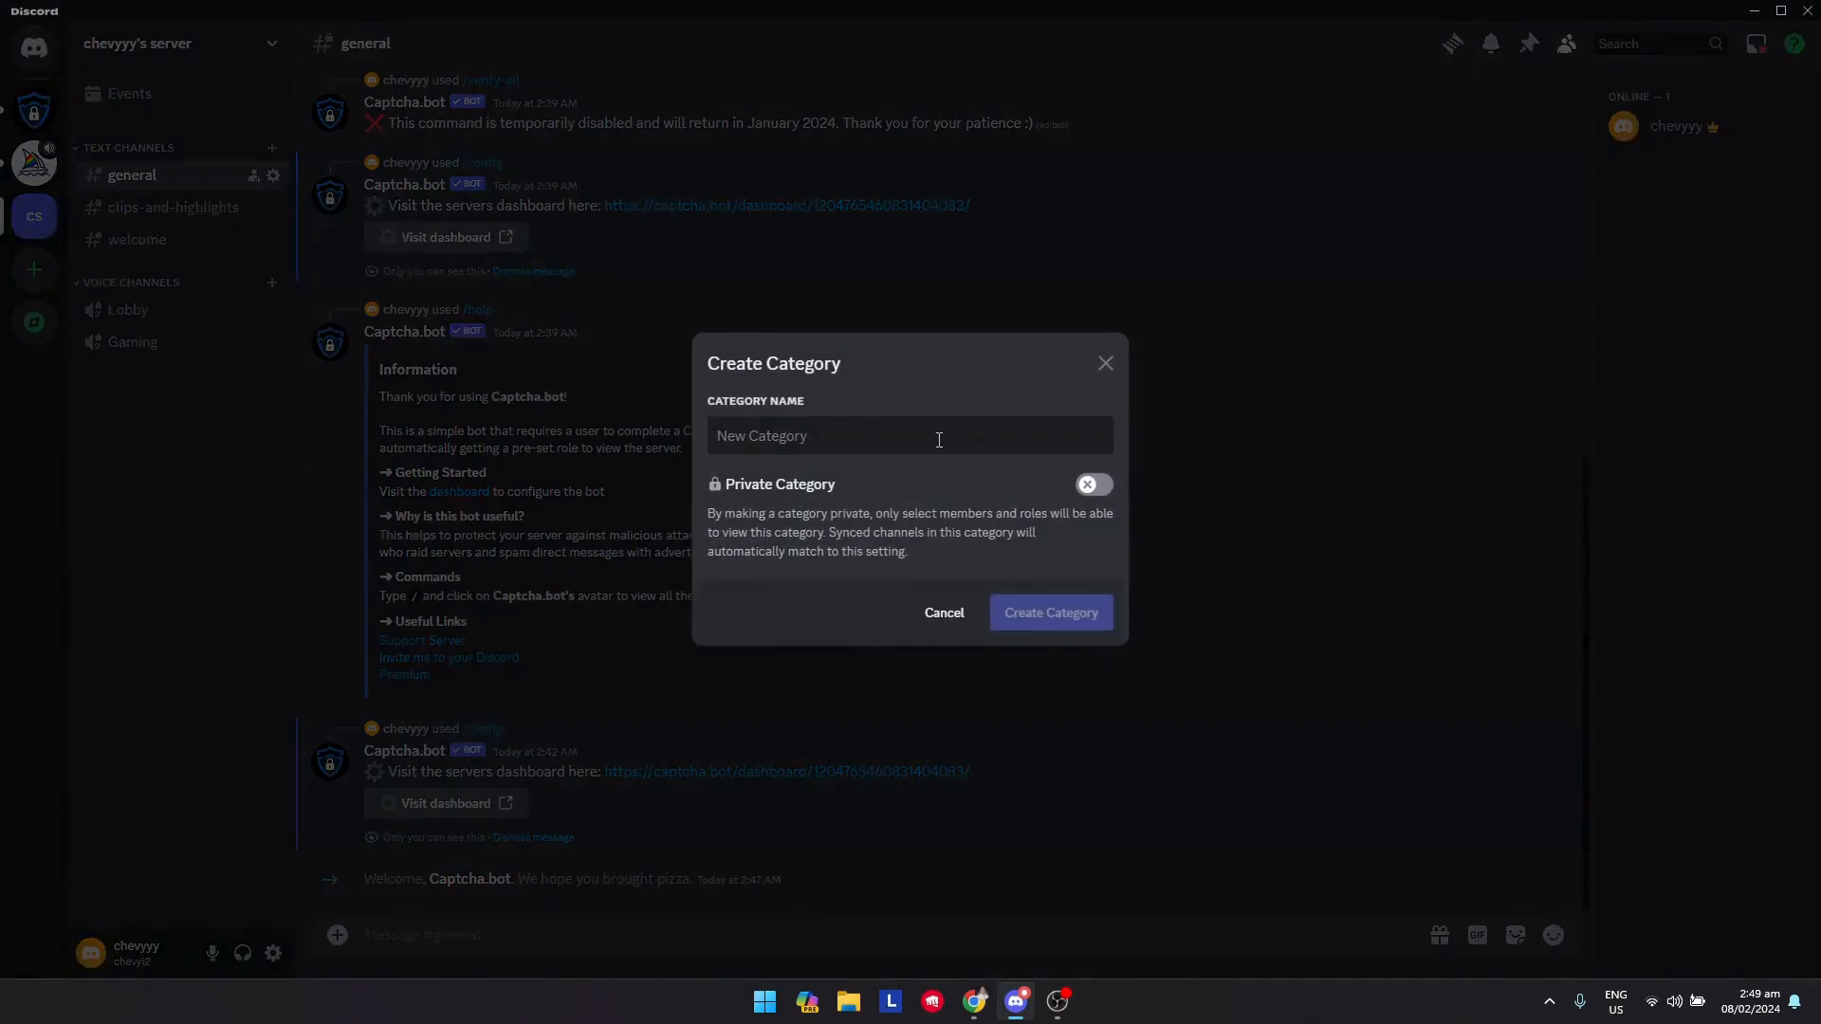
pyautogui.write('v')
pyautogui.press('BackSpace')
pyautogui.press('capslock')
pyautogui.write('VE')
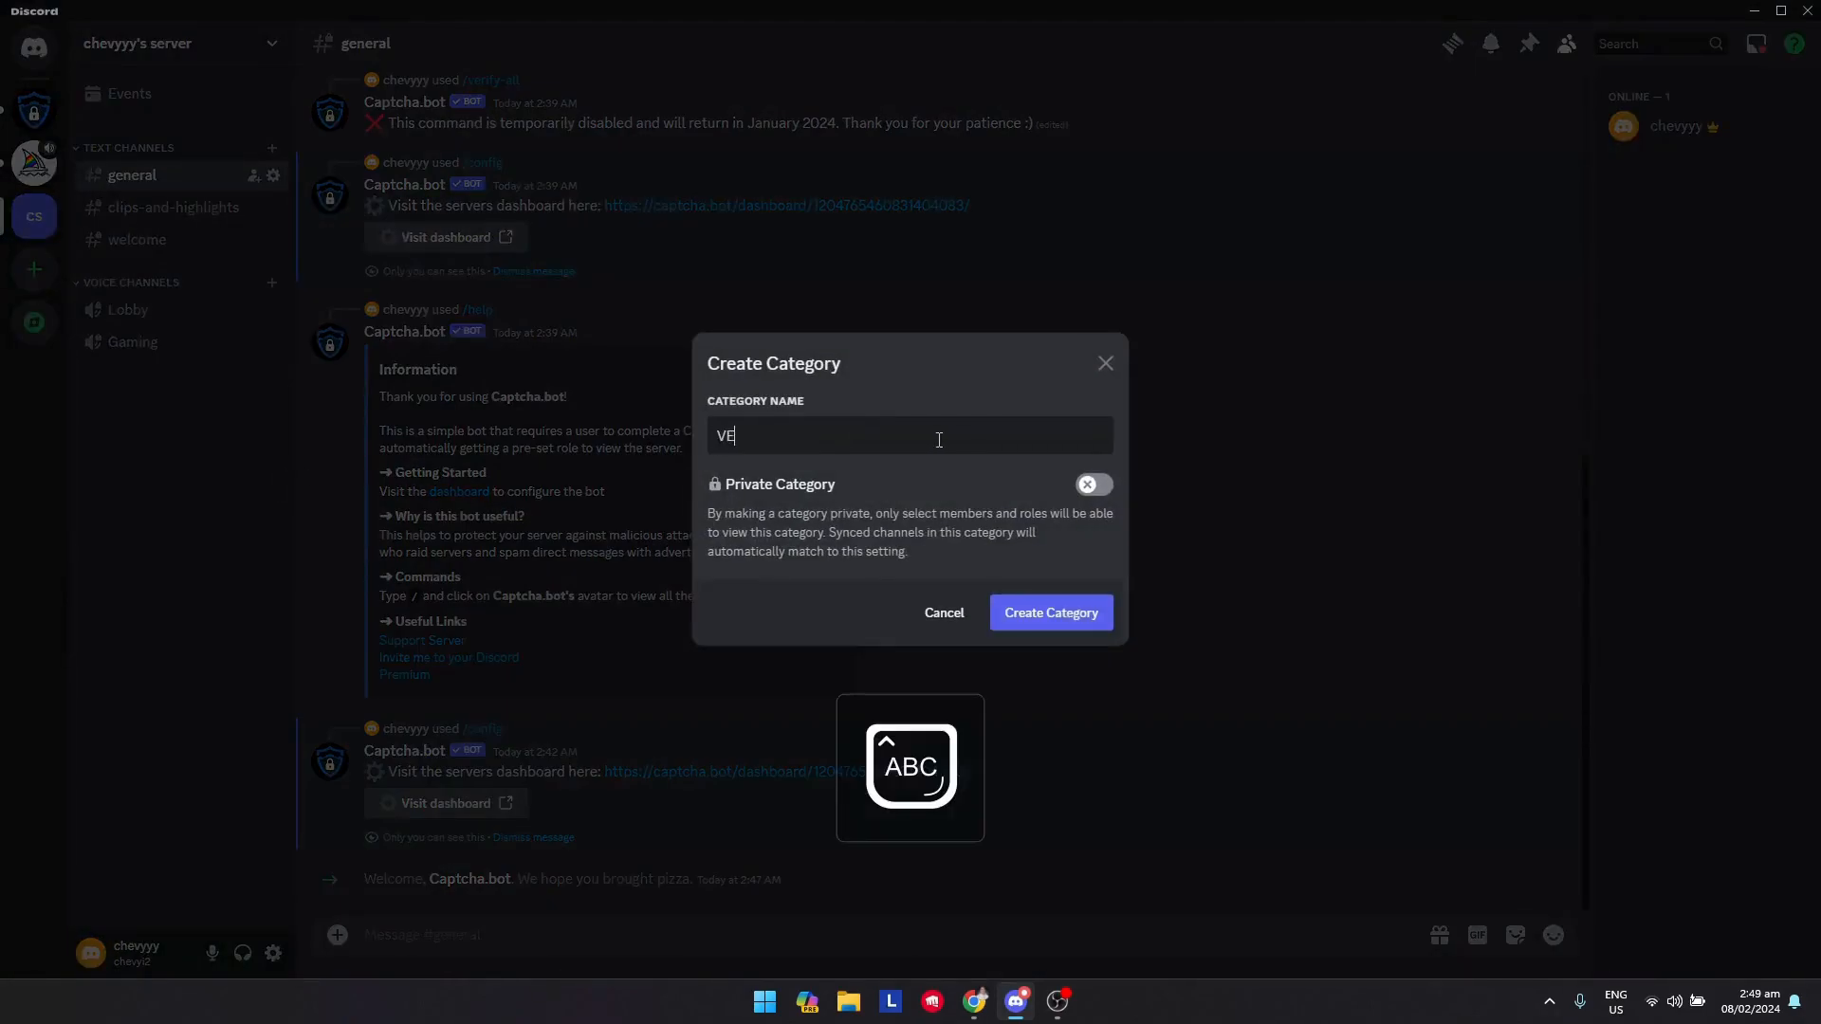
pyautogui.write('RIFICATION')
pyautogui.press('capslock')
pyautogui.click(1015, 622)
pyautogui.click(96, 389)
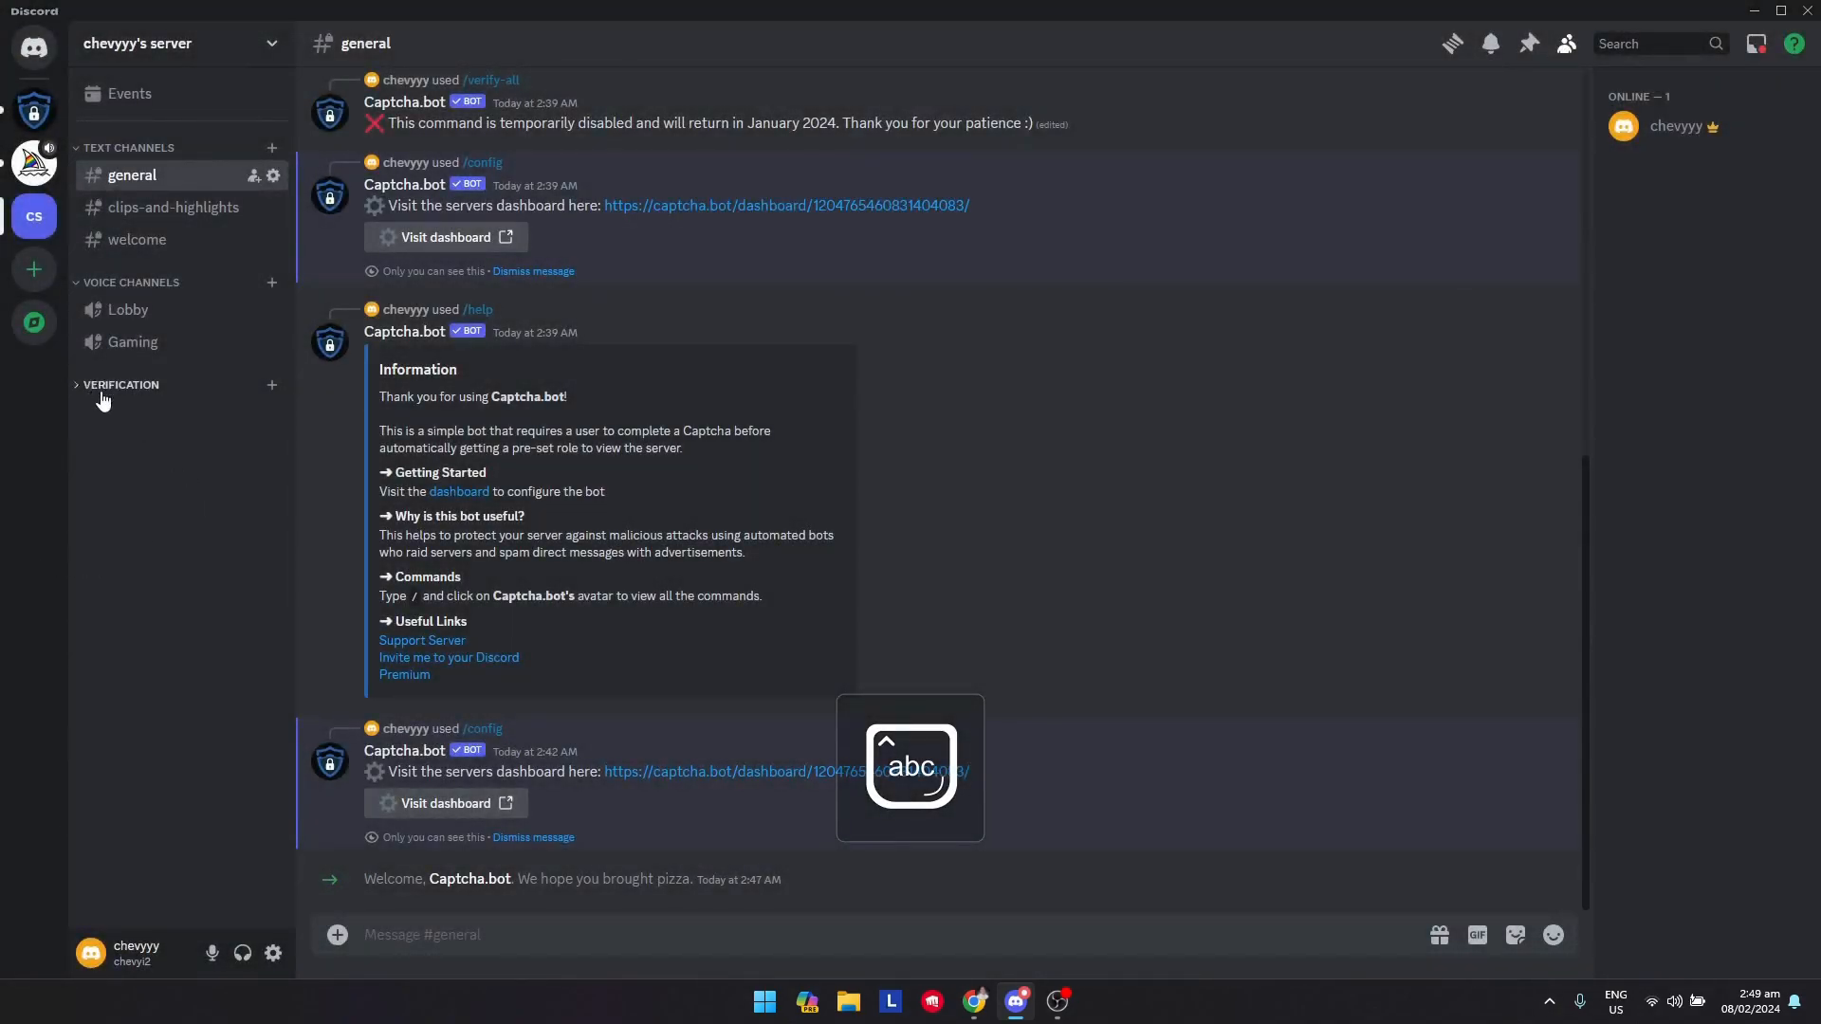
pyautogui.click(272, 385)
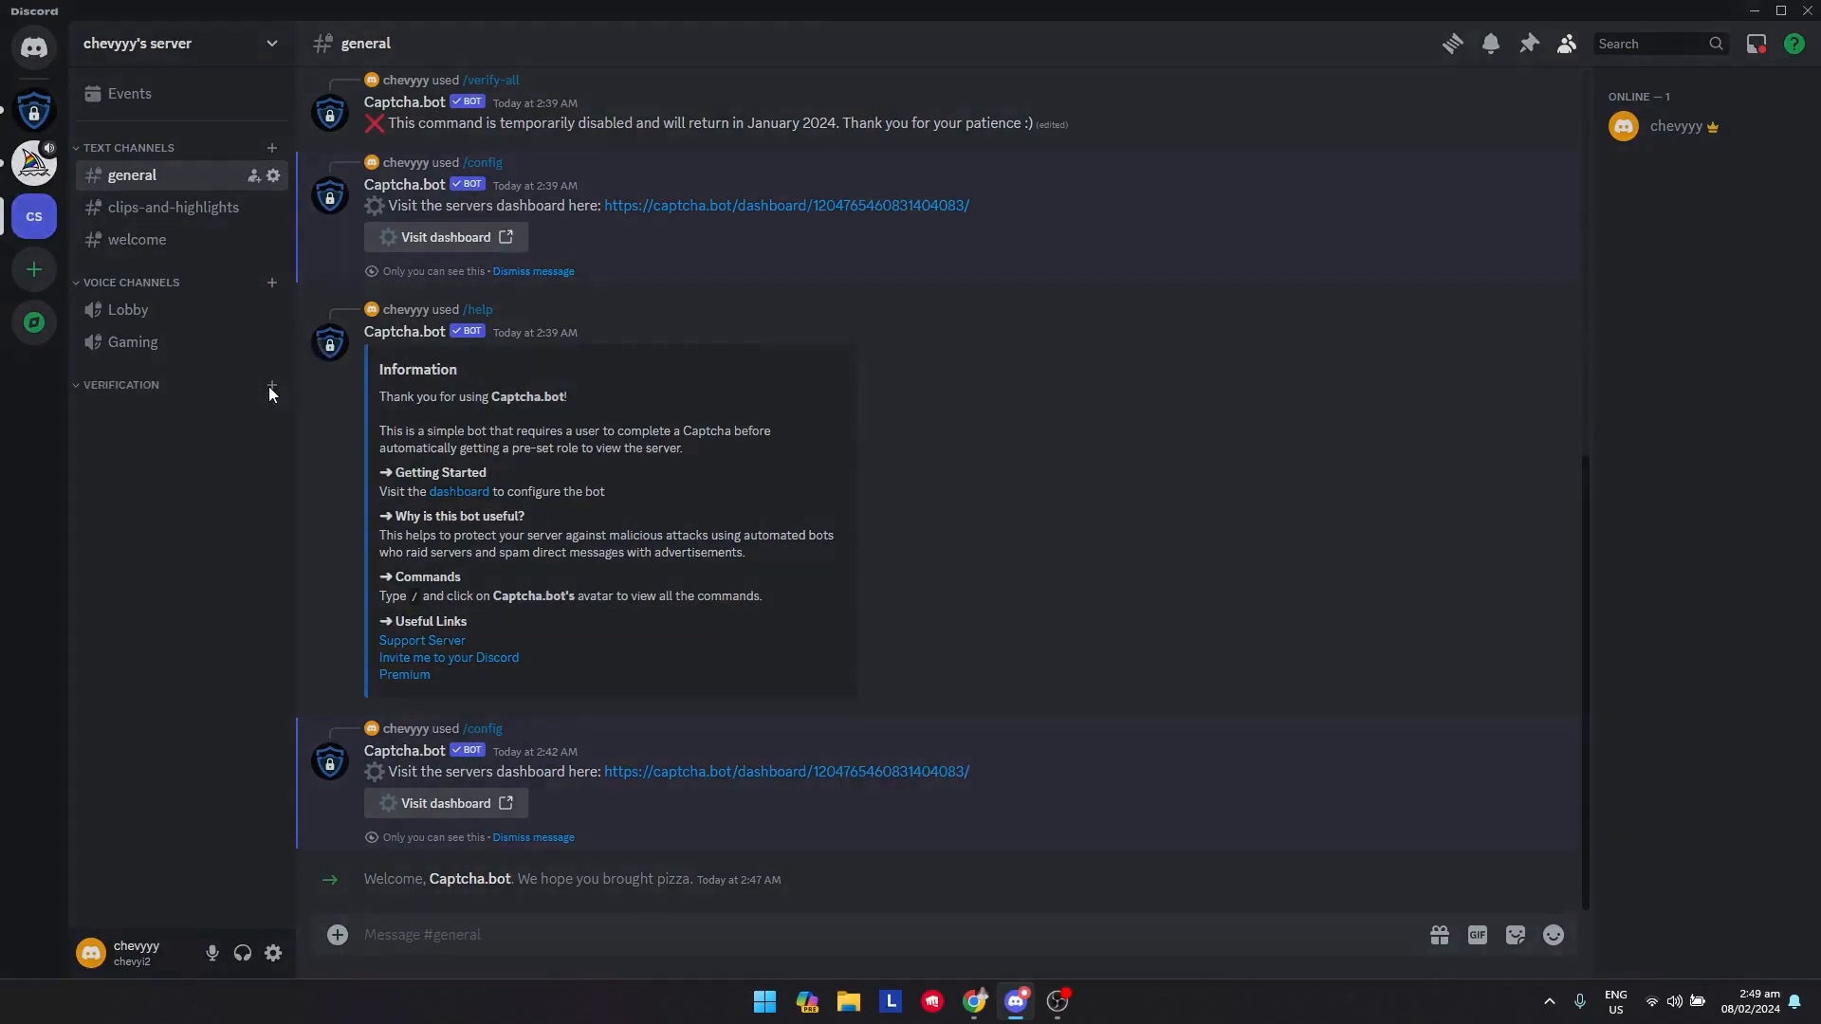
# Create a text channel named verify-here in the VERIFICATION category
pyautogui.write('verify-here')
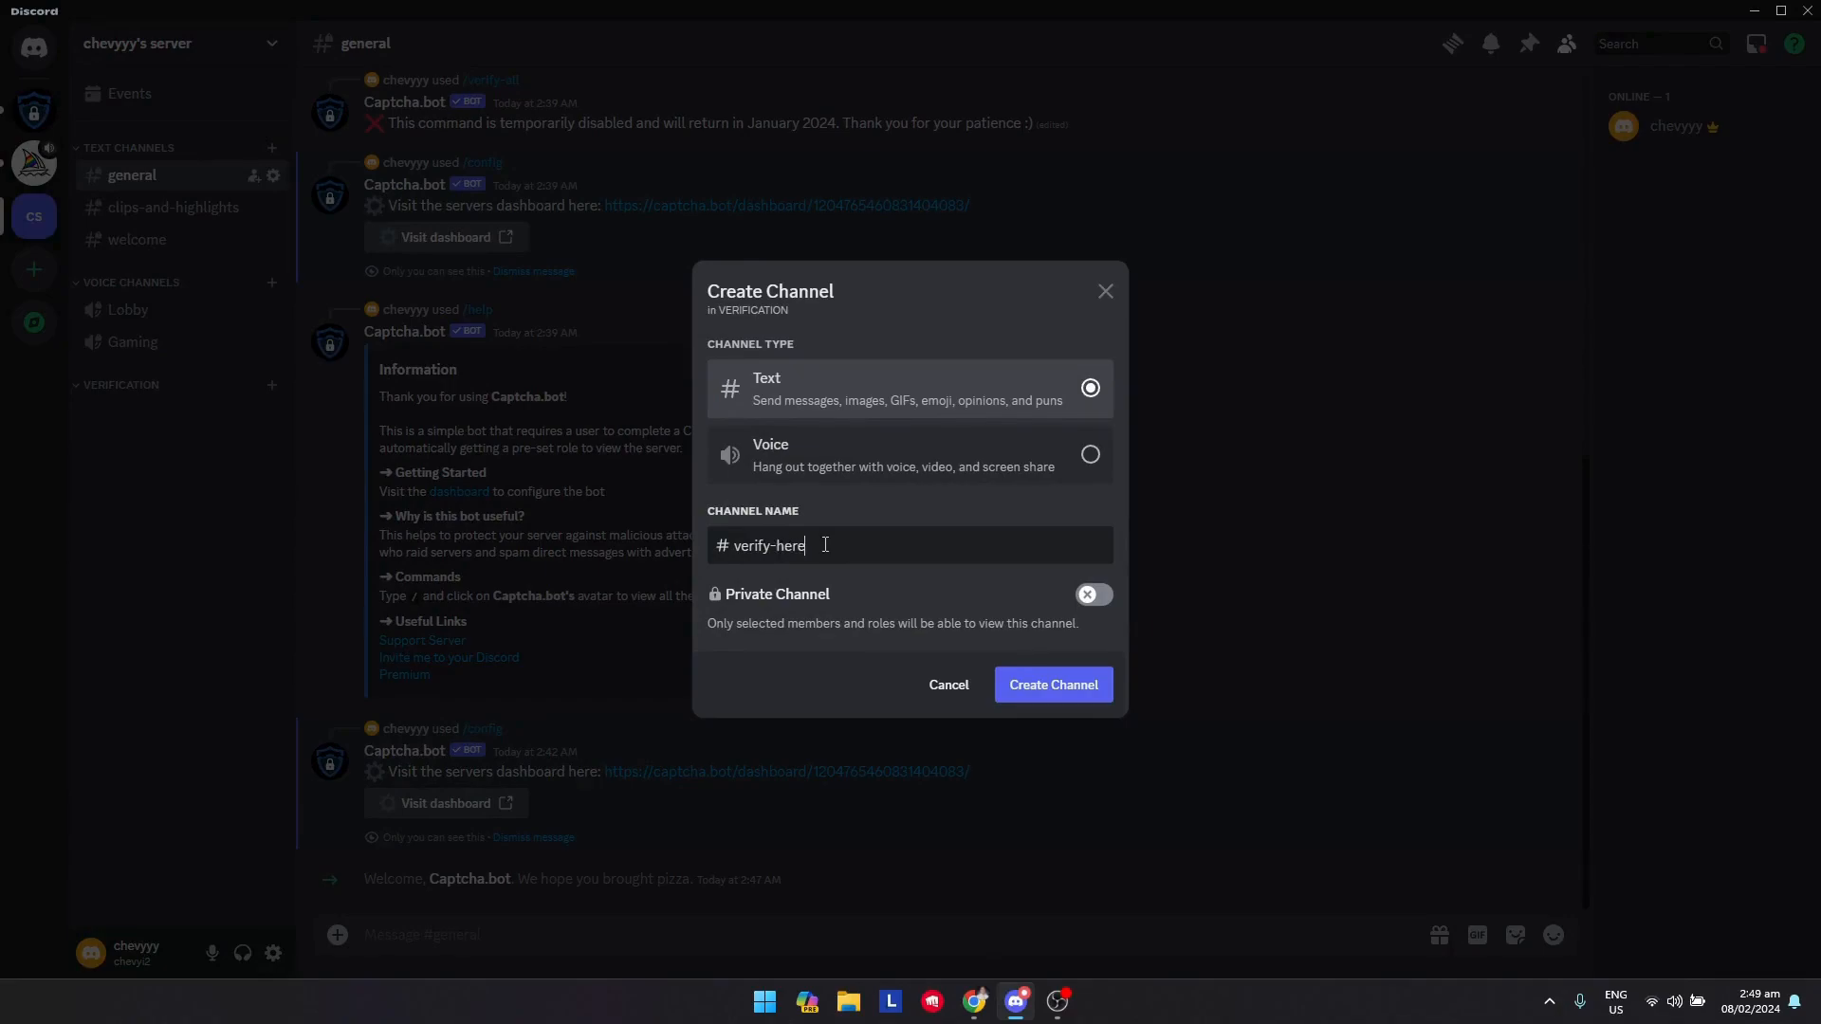
pyautogui.click(1045, 683)
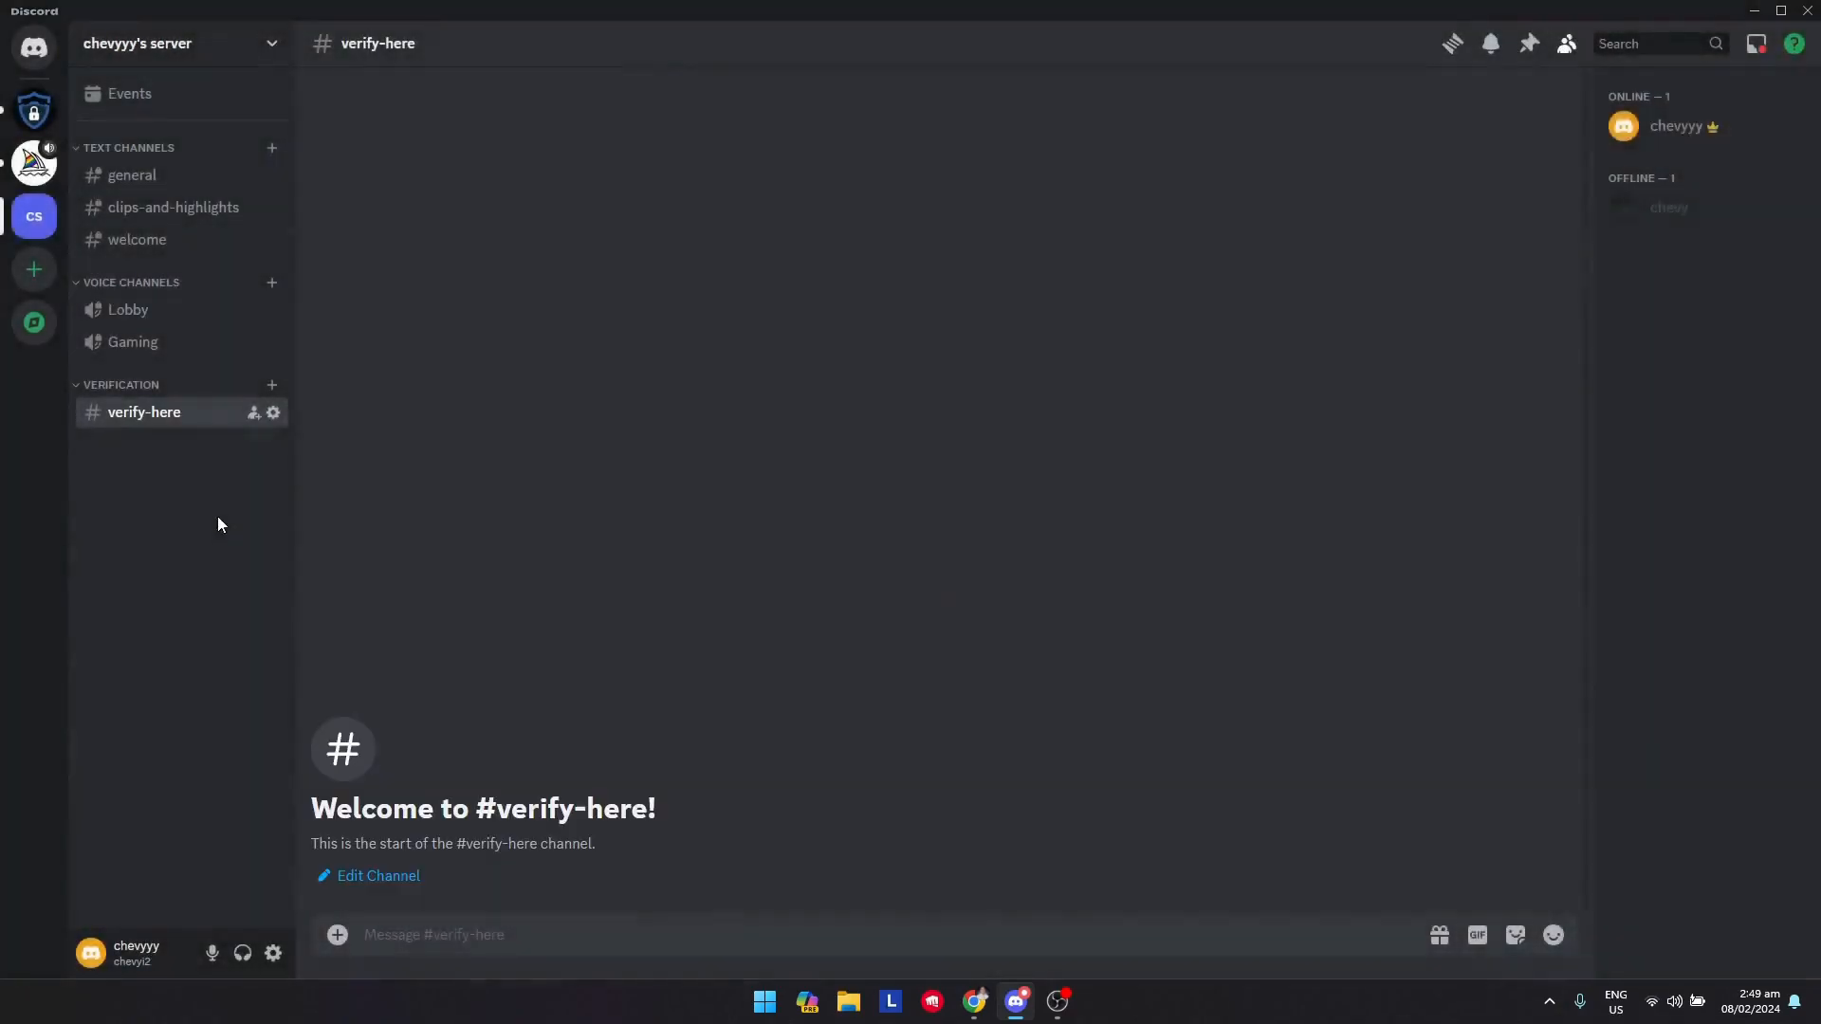
pyautogui.click(152, 177)
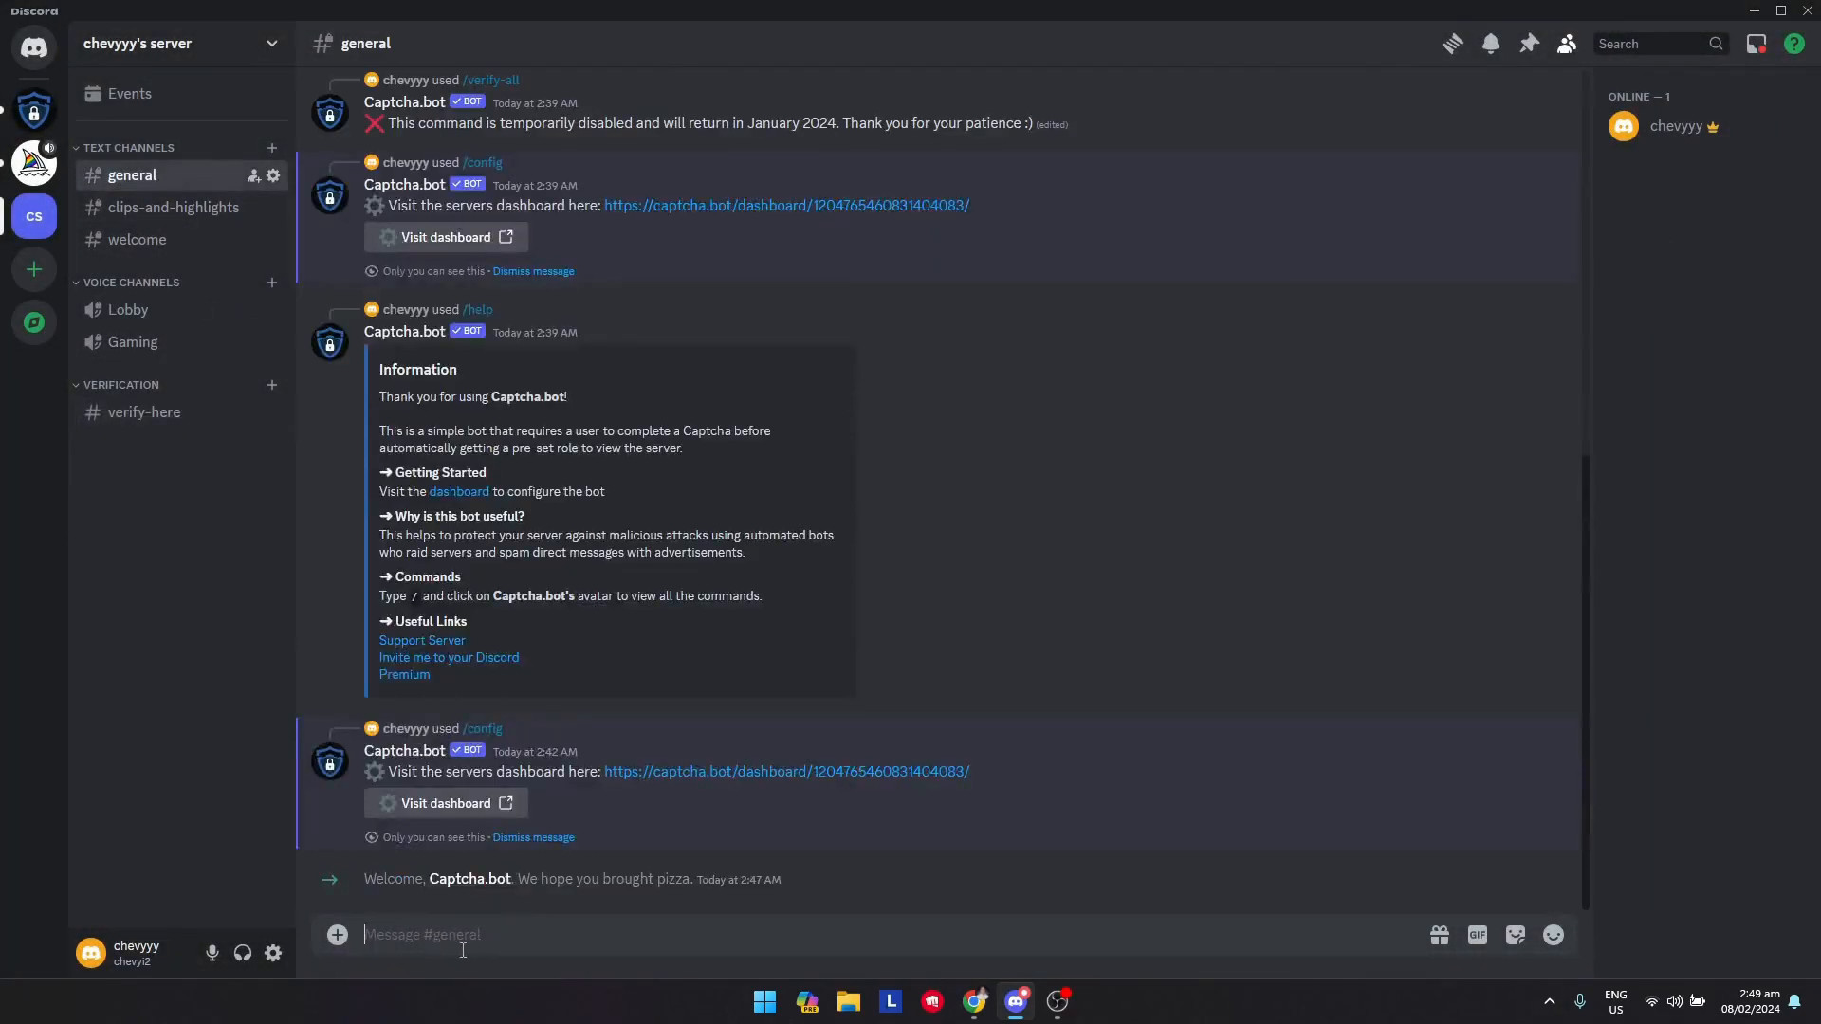
pyautogui.rightClick(136, 155)
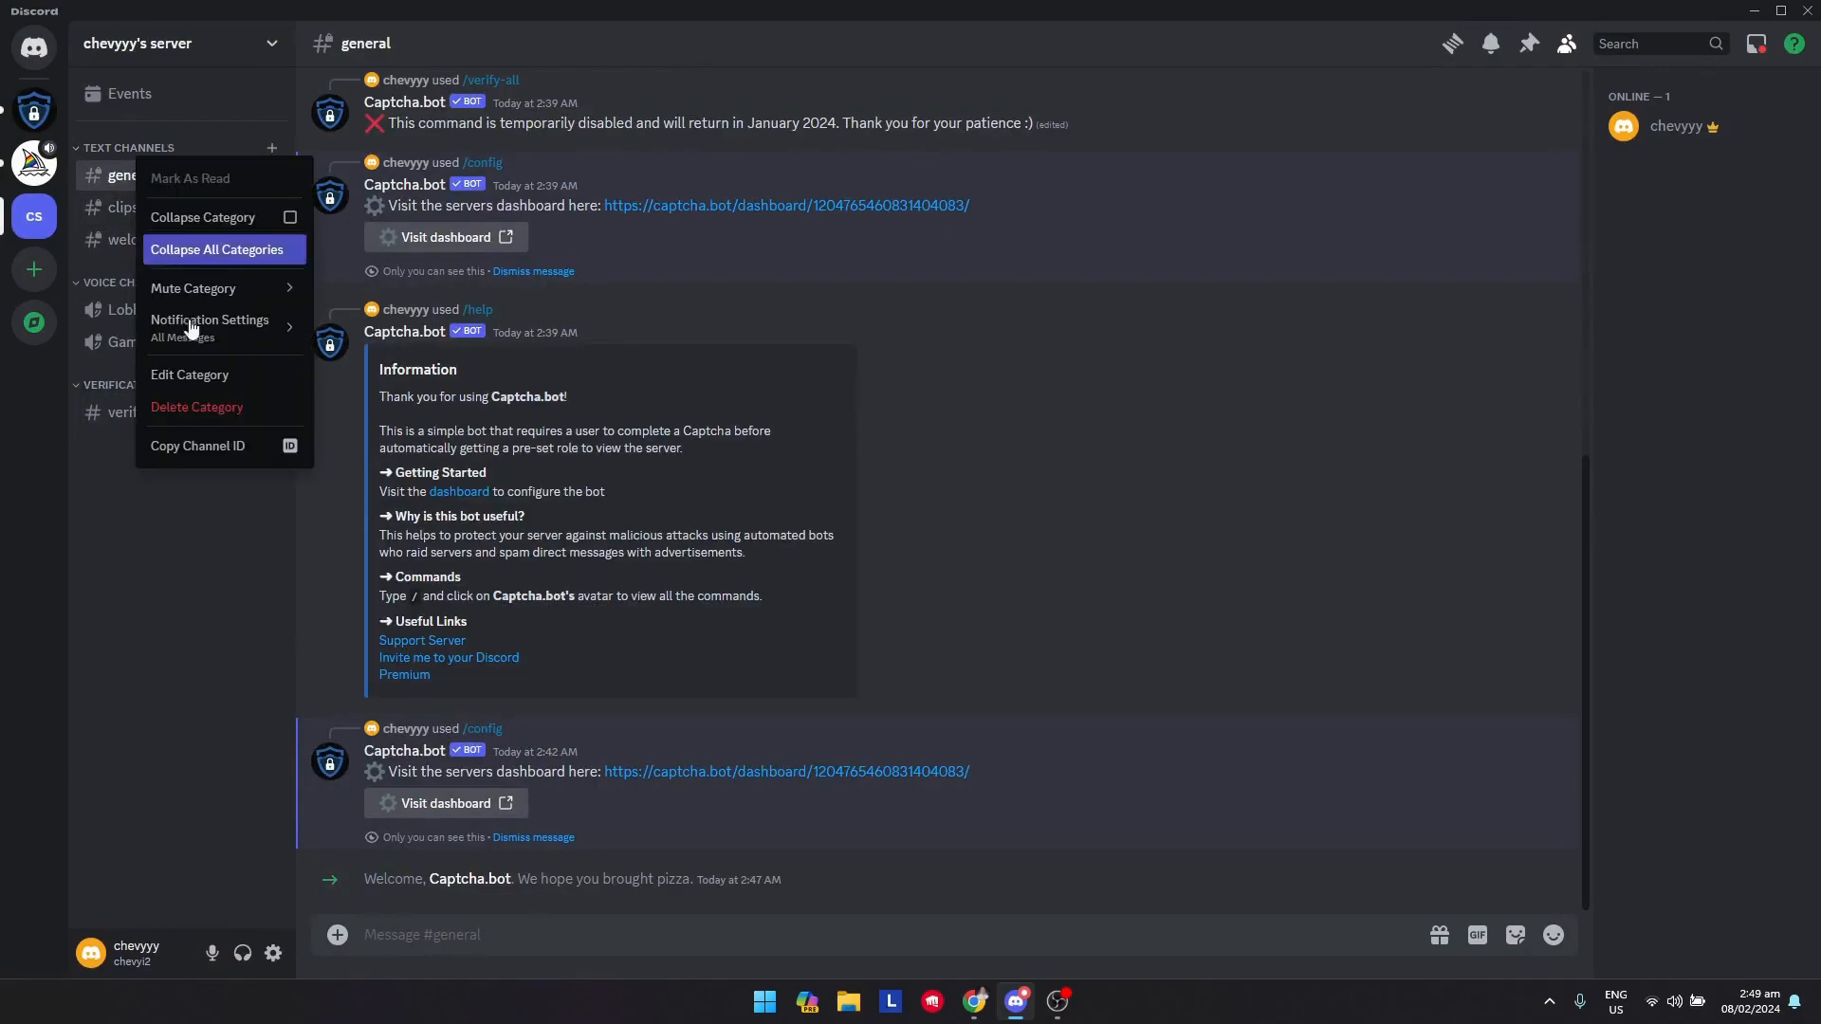
pyautogui.click(185, 366)
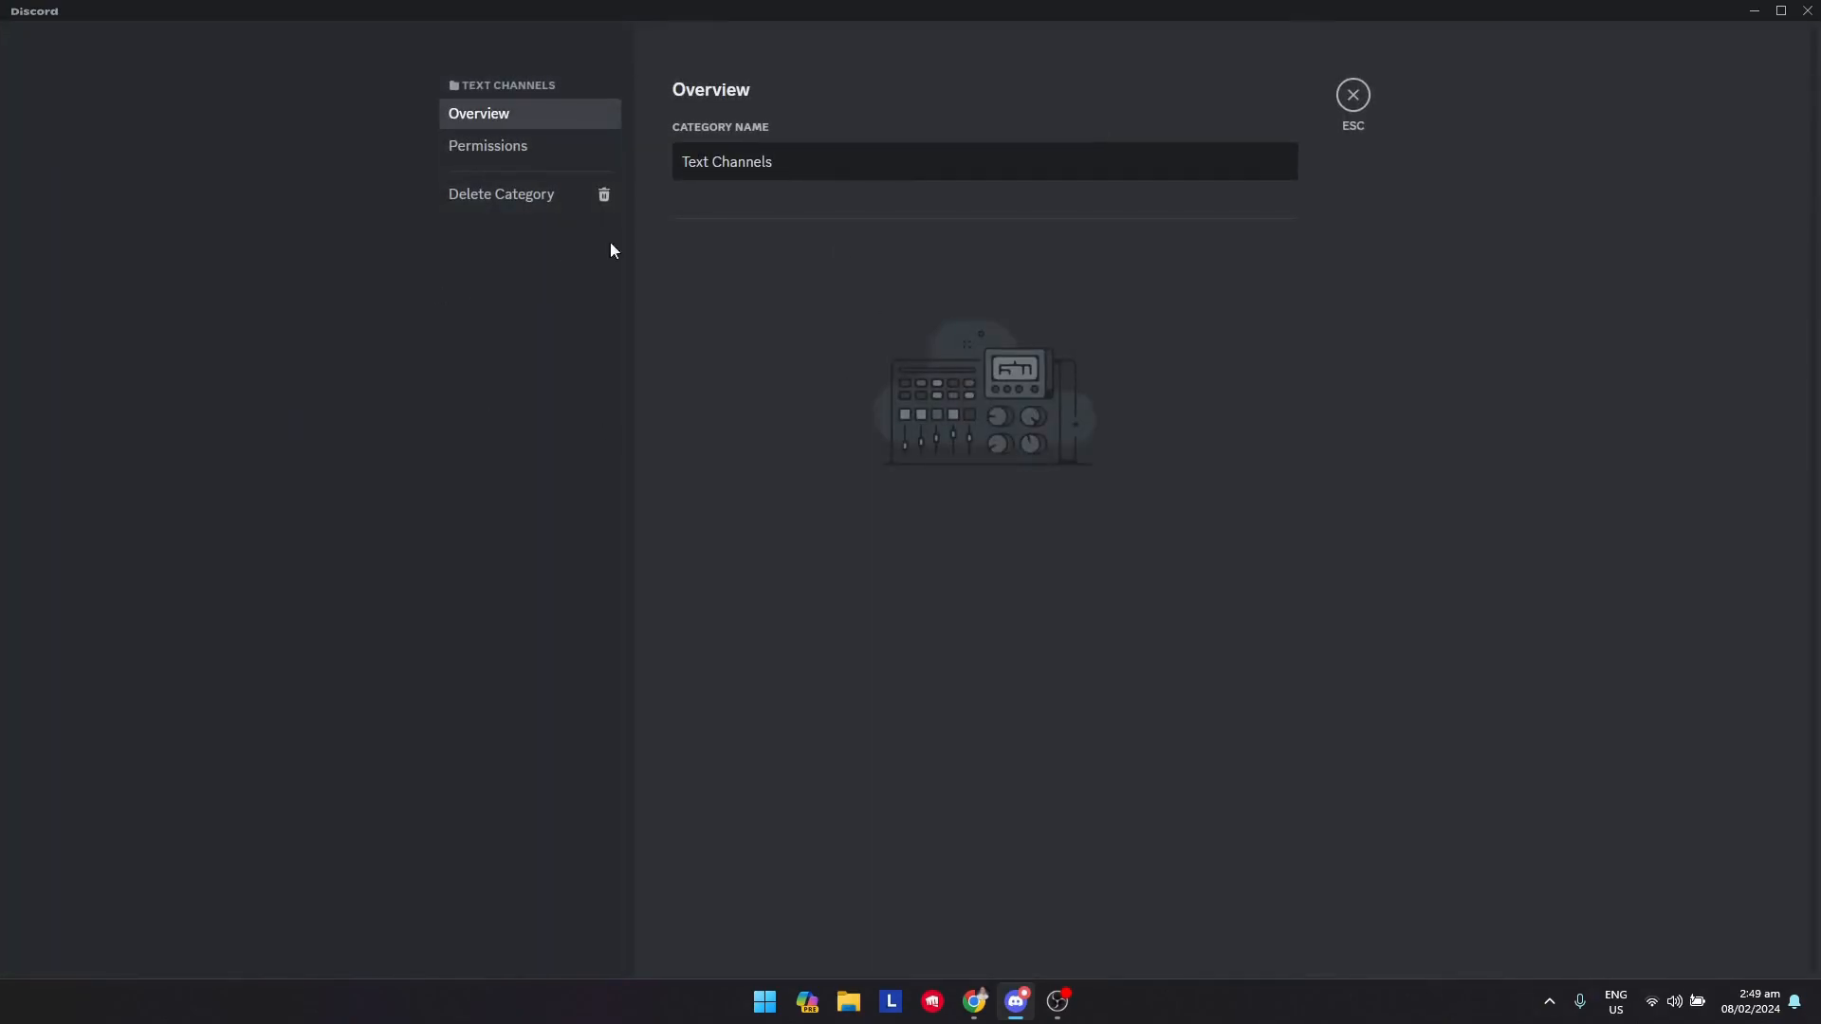
pyautogui.click(1354, 95)
# Give the Verified Members role access to the private Text Channels category
pyautogui.rightClick(148, 151)
pyautogui.click(211, 365)
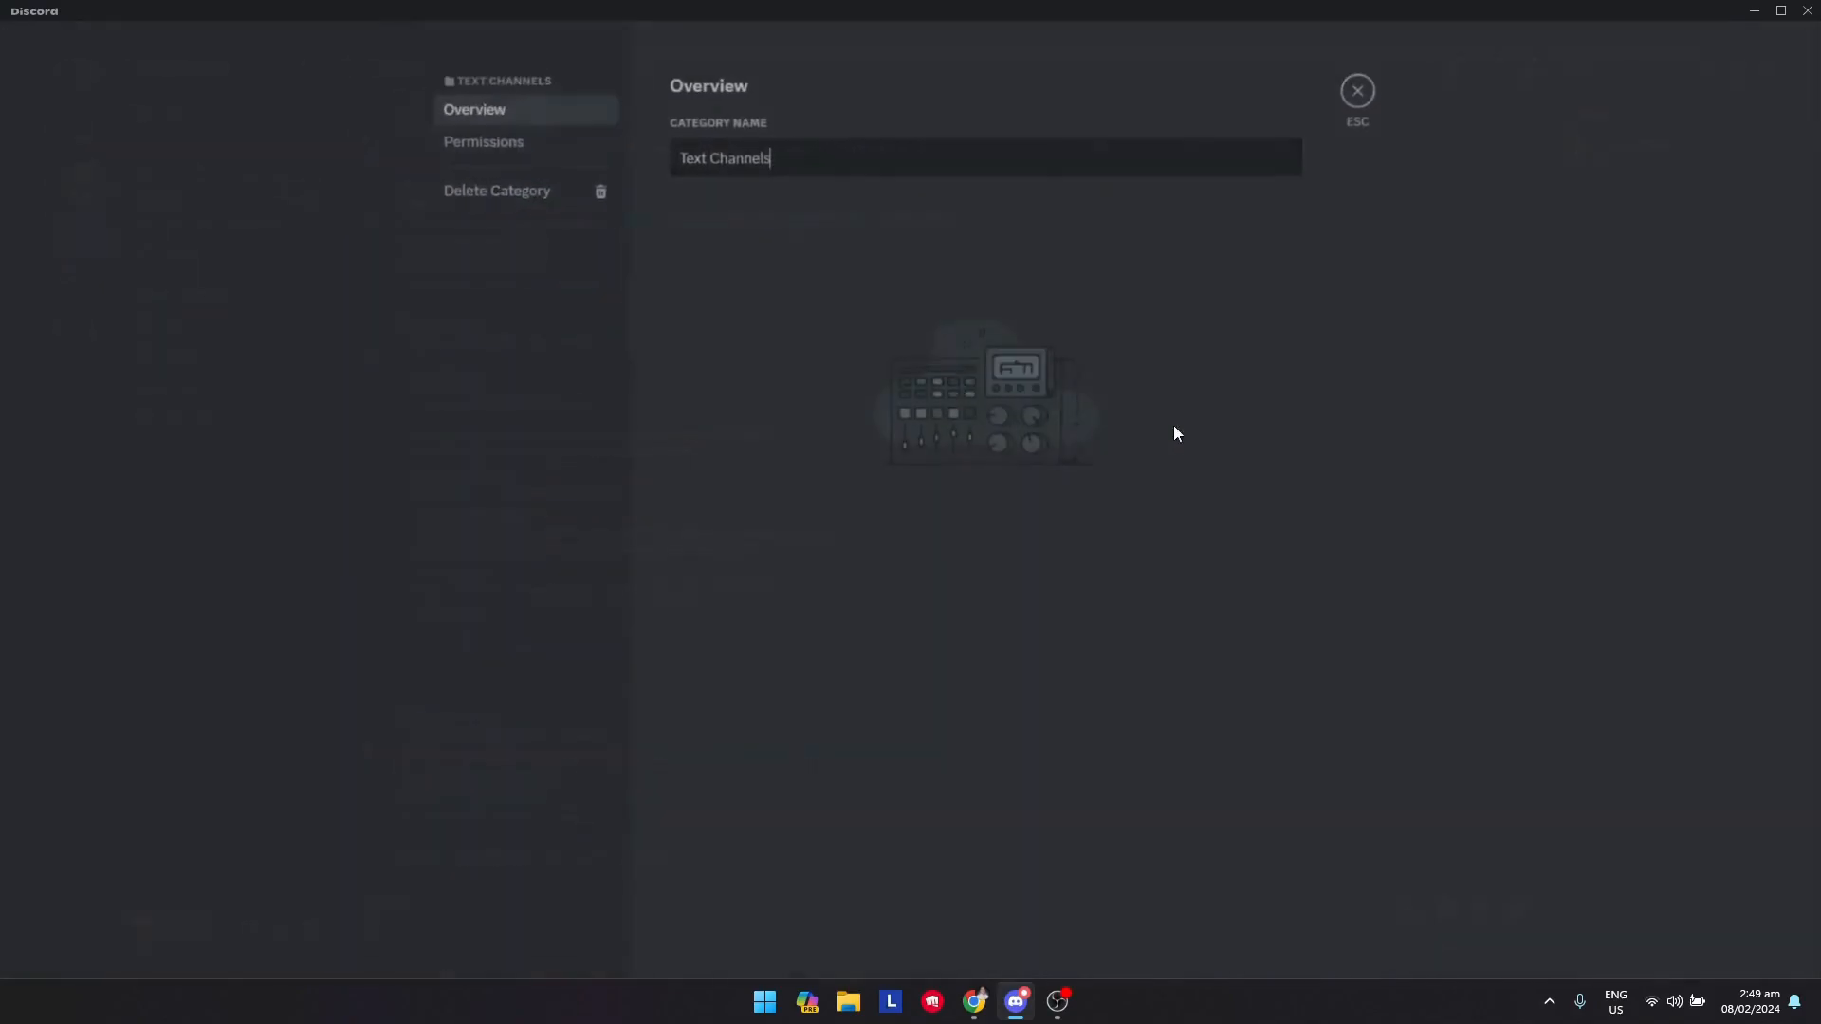
pyautogui.click(505, 151)
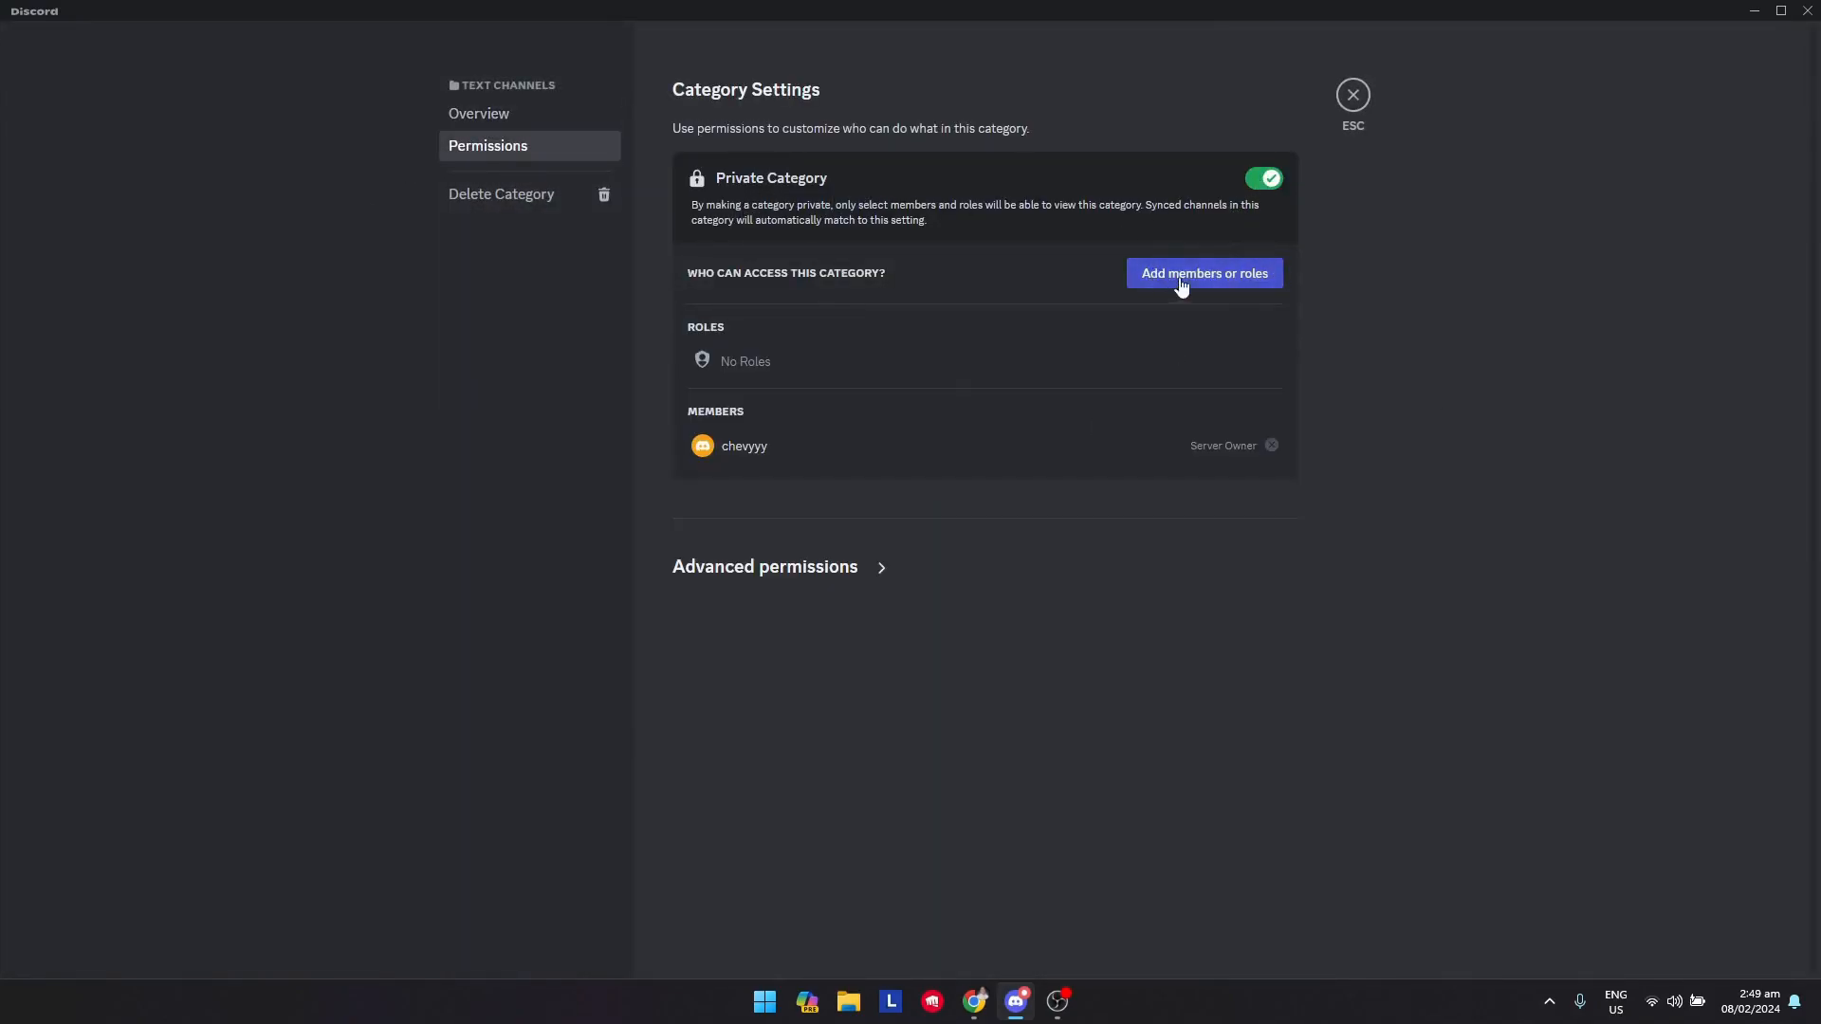
pyautogui.click(1233, 278)
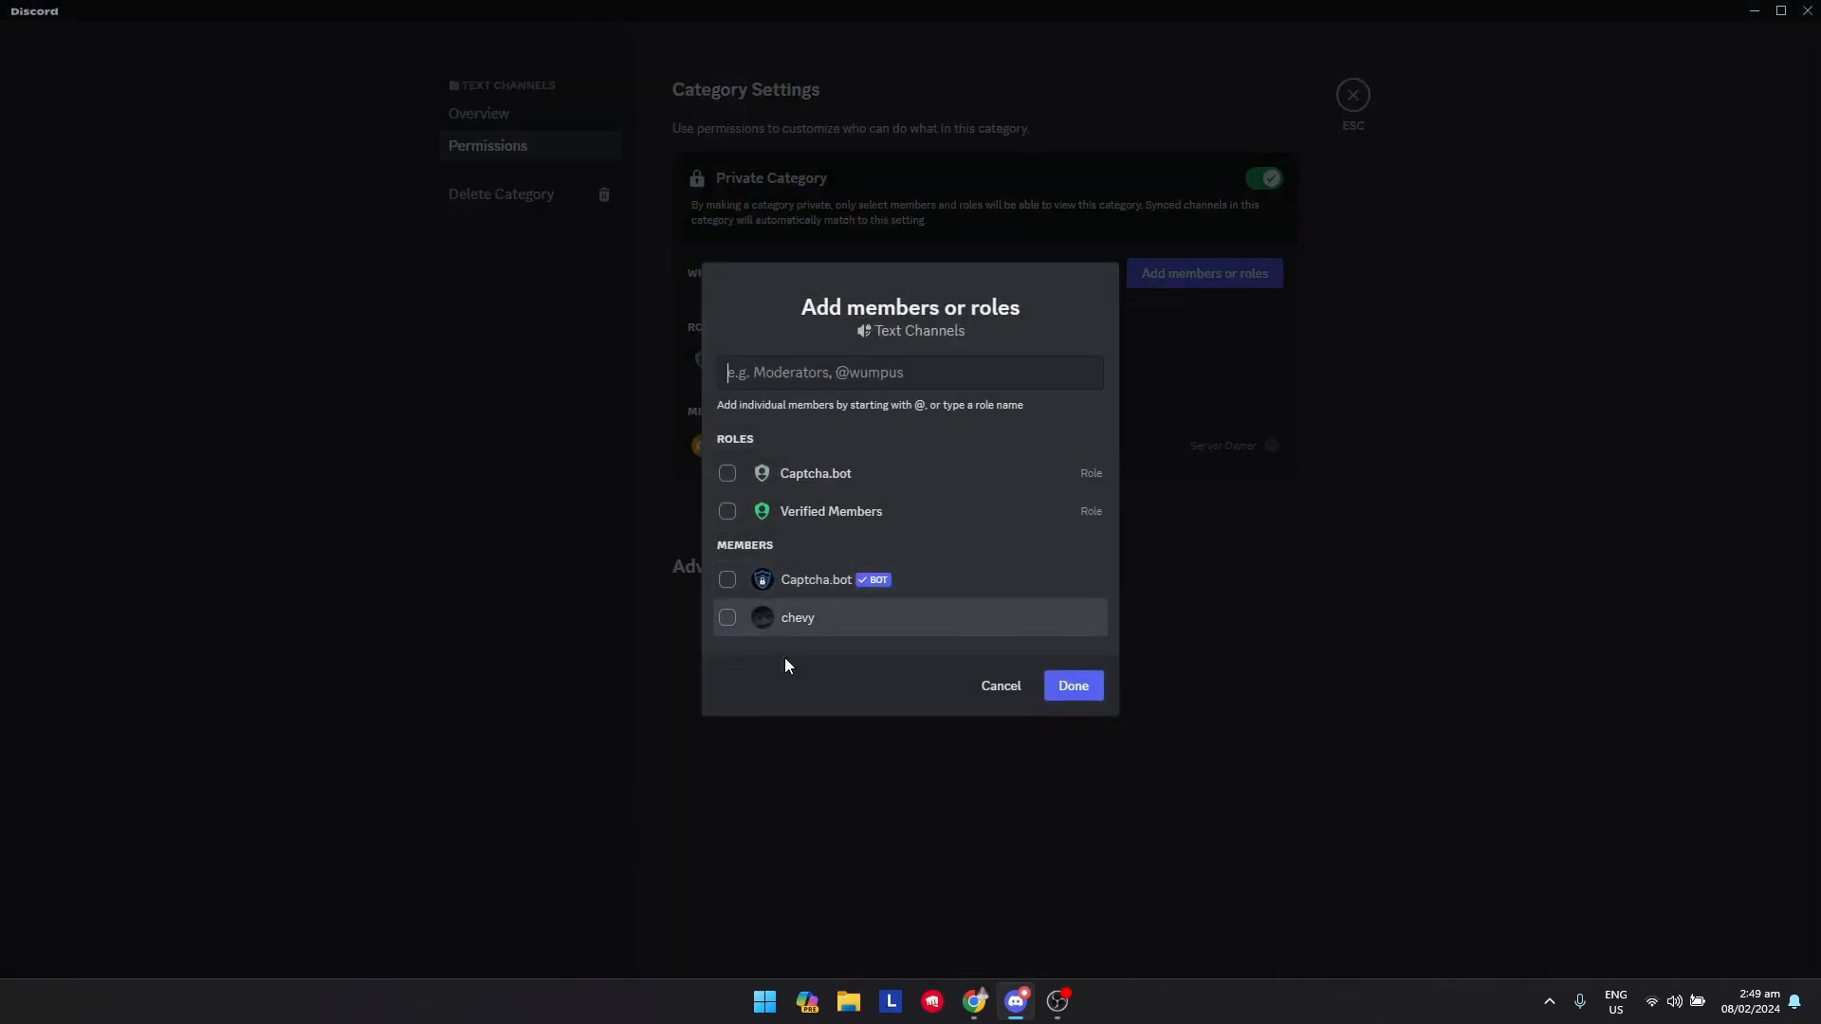
pyautogui.click(779, 517)
pyautogui.click(1079, 689)
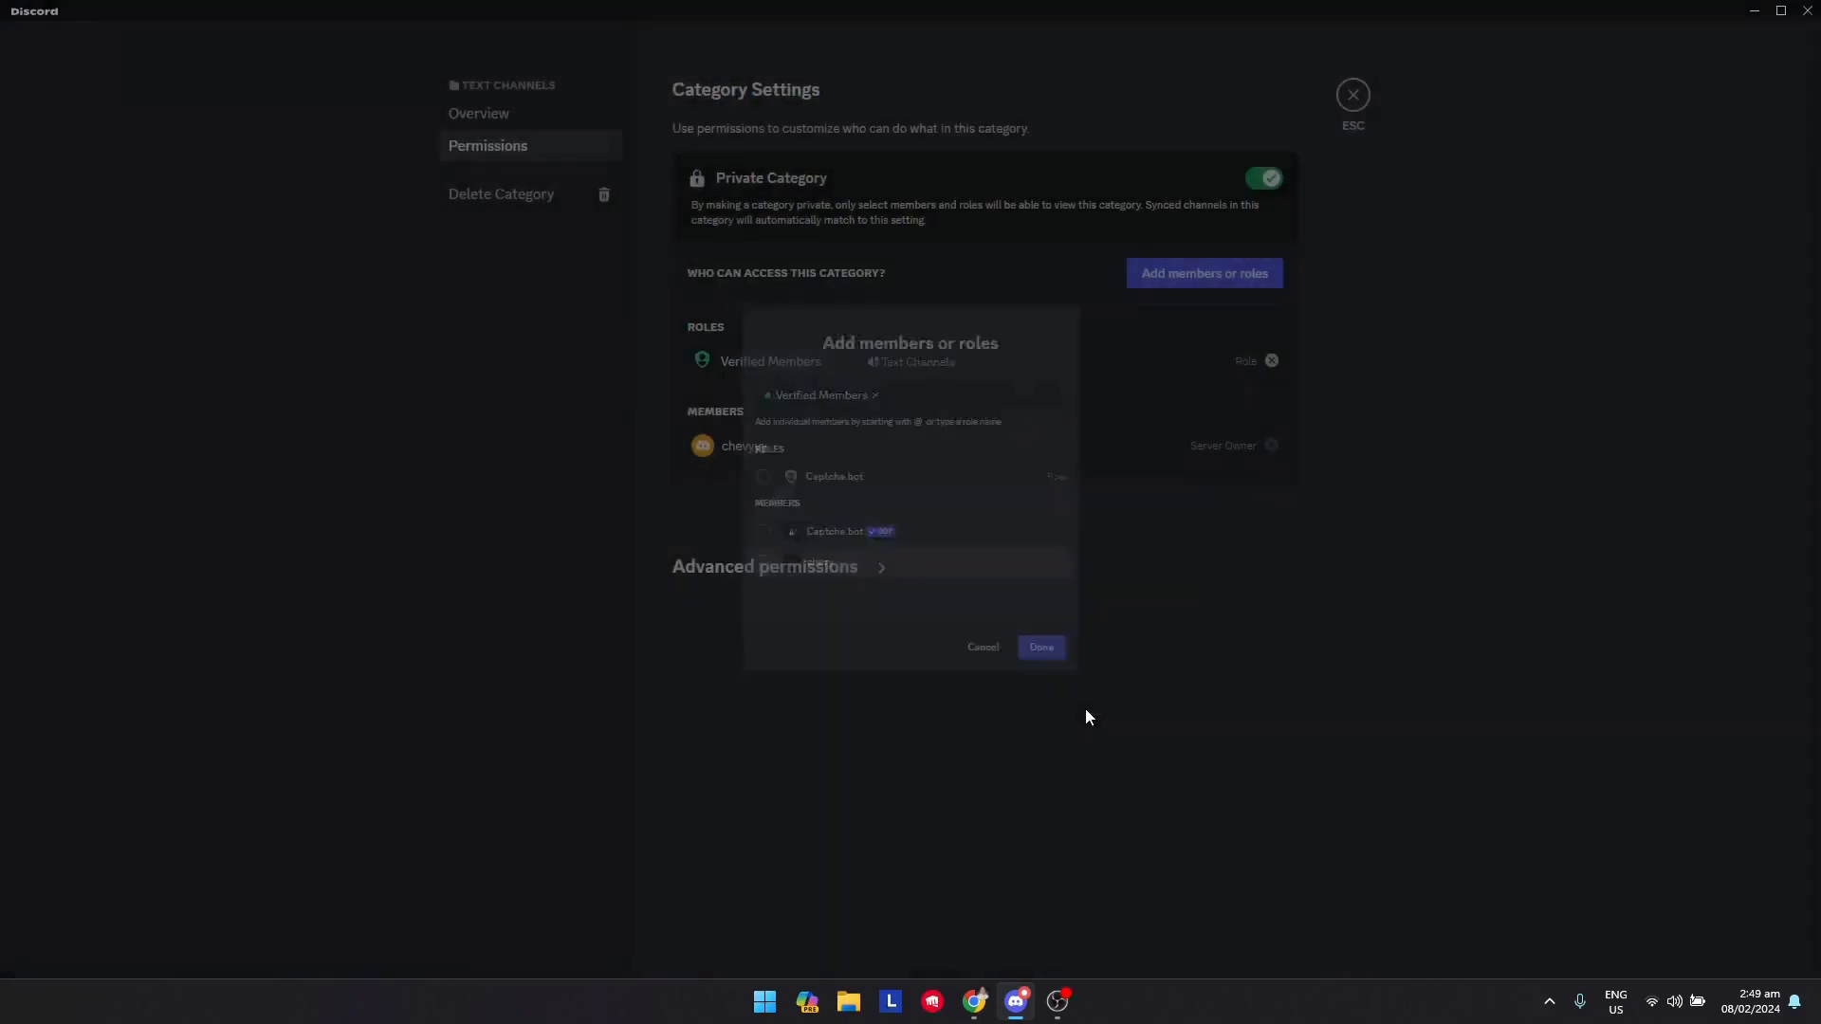
pyautogui.click(1356, 97)
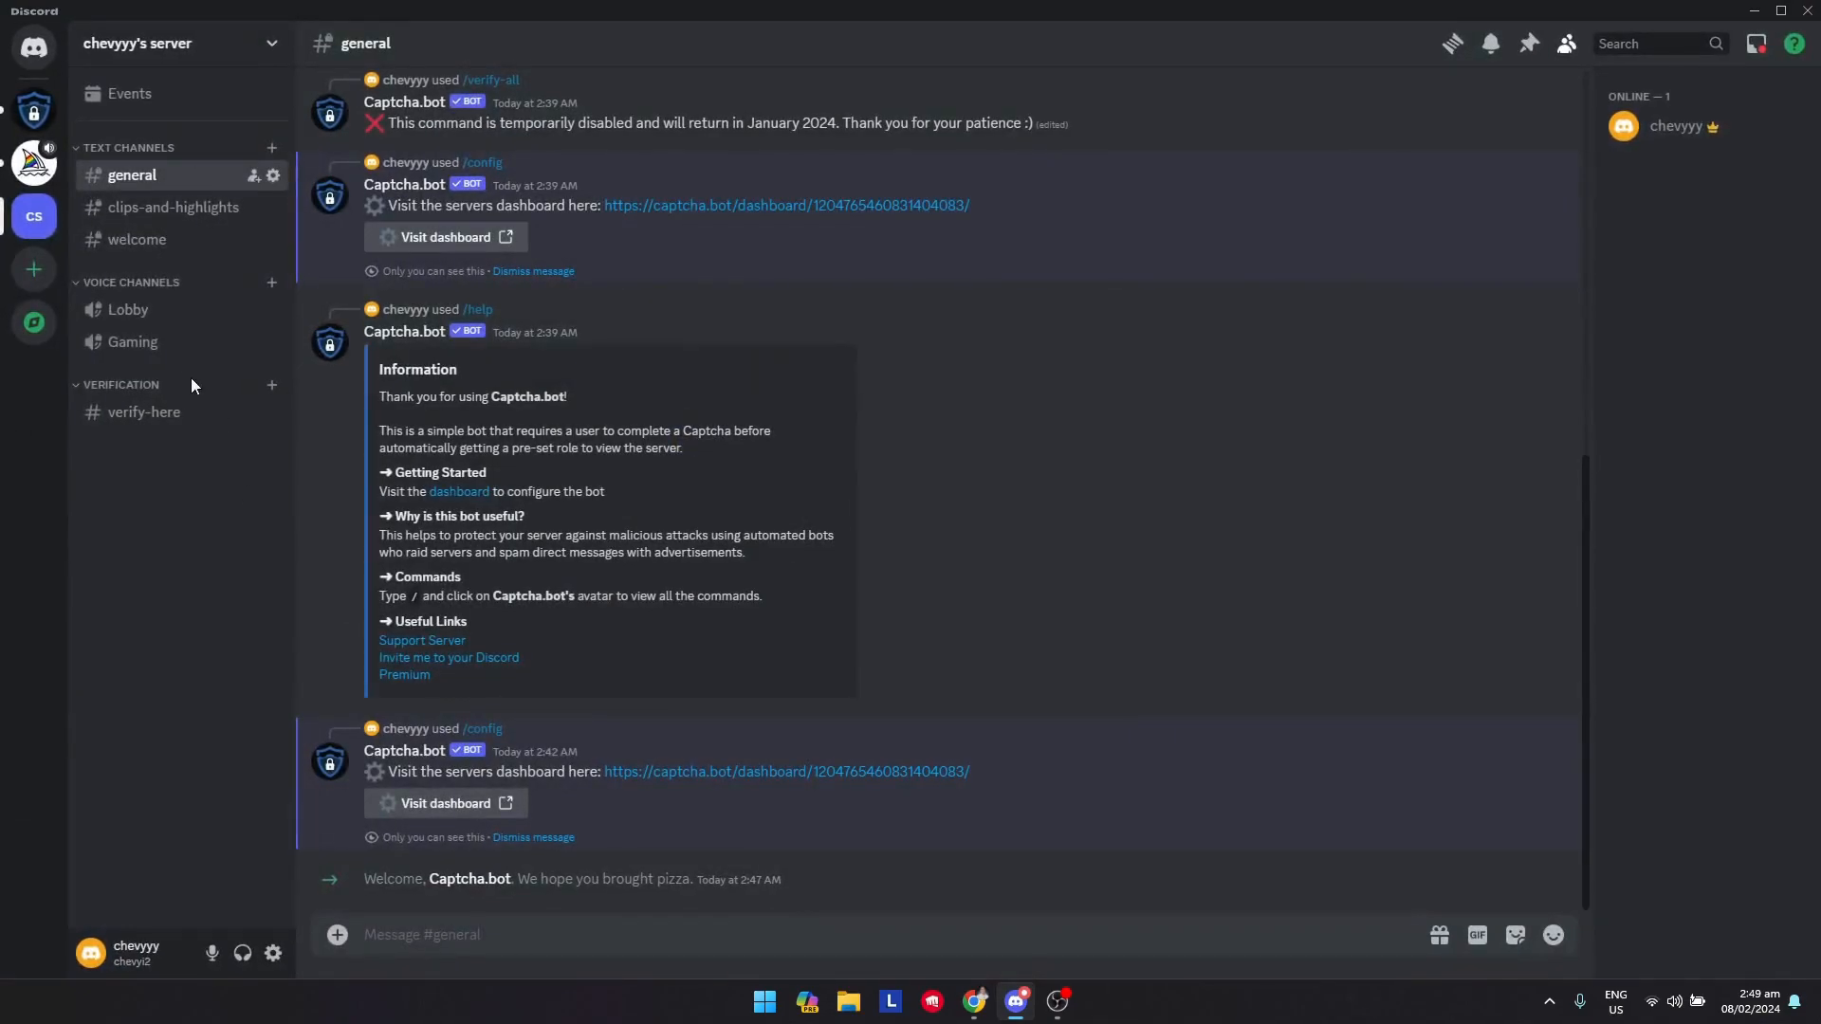
# Give the Verified Members role access to the private Voice Channels category
pyautogui.rightClick(141, 291)
pyautogui.click(194, 496)
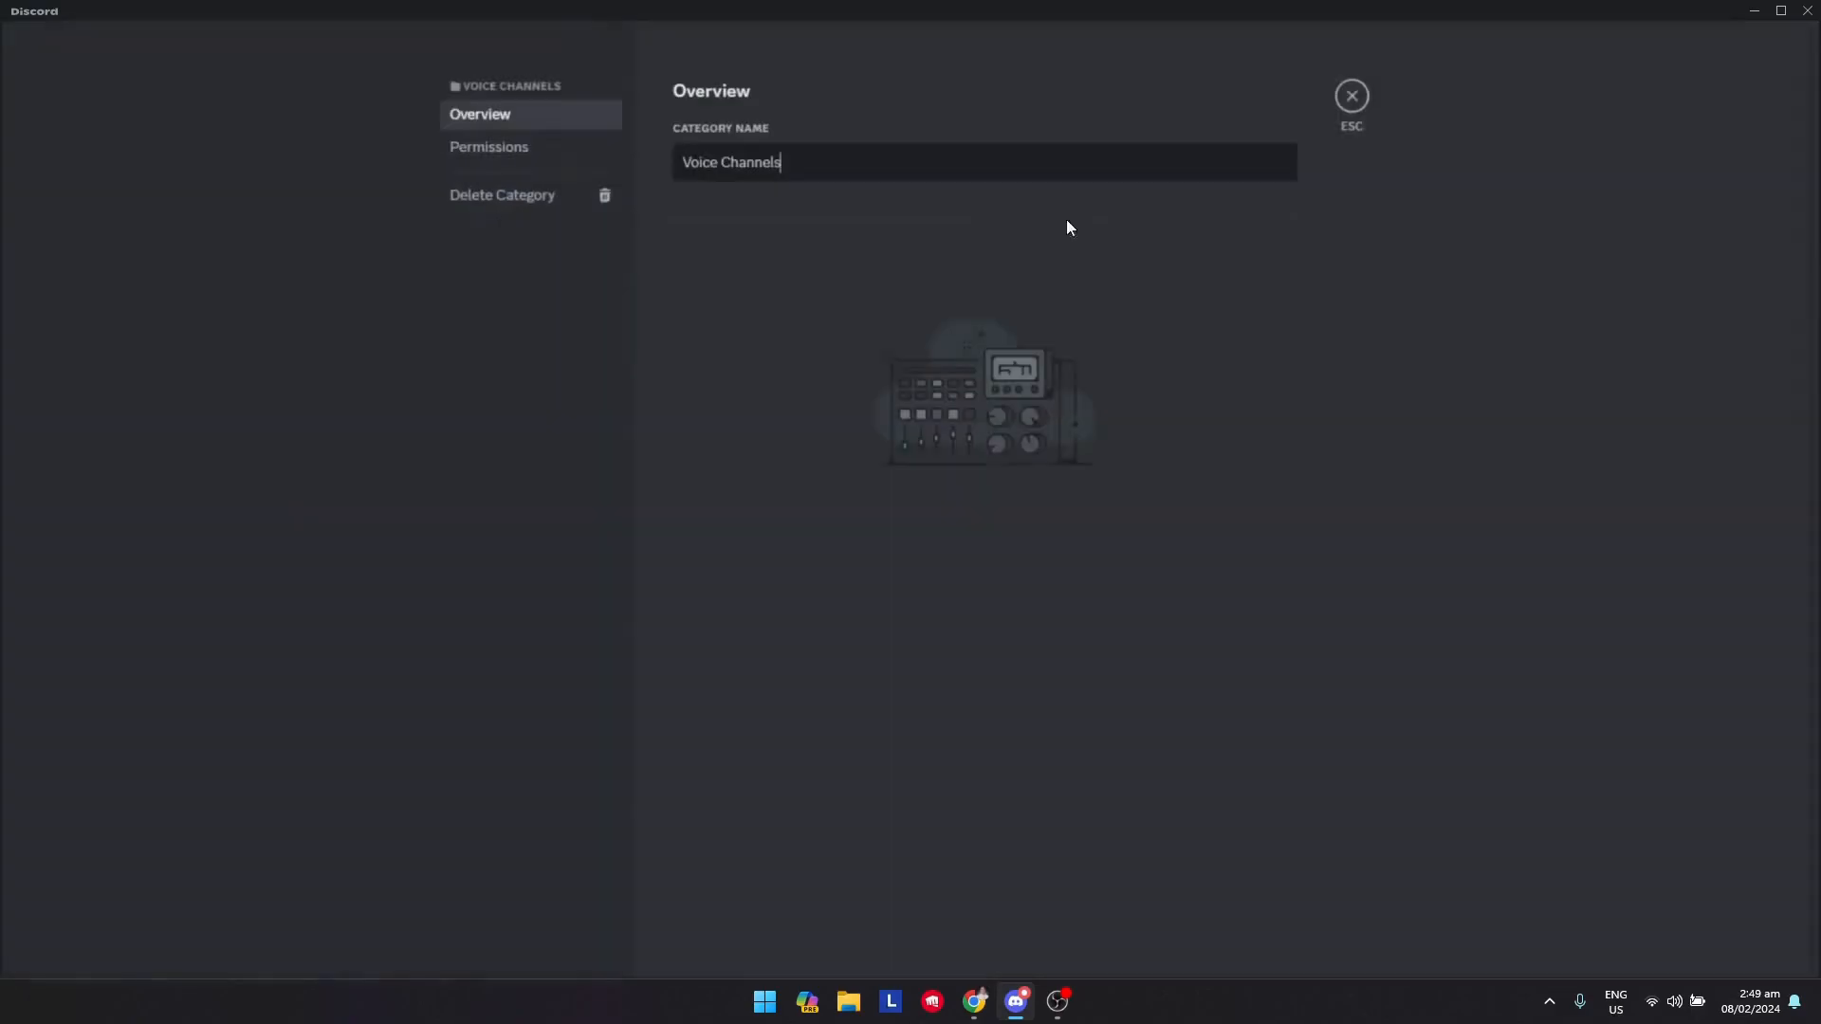
pyautogui.click(589, 150)
pyautogui.click(1182, 275)
pyautogui.click(835, 512)
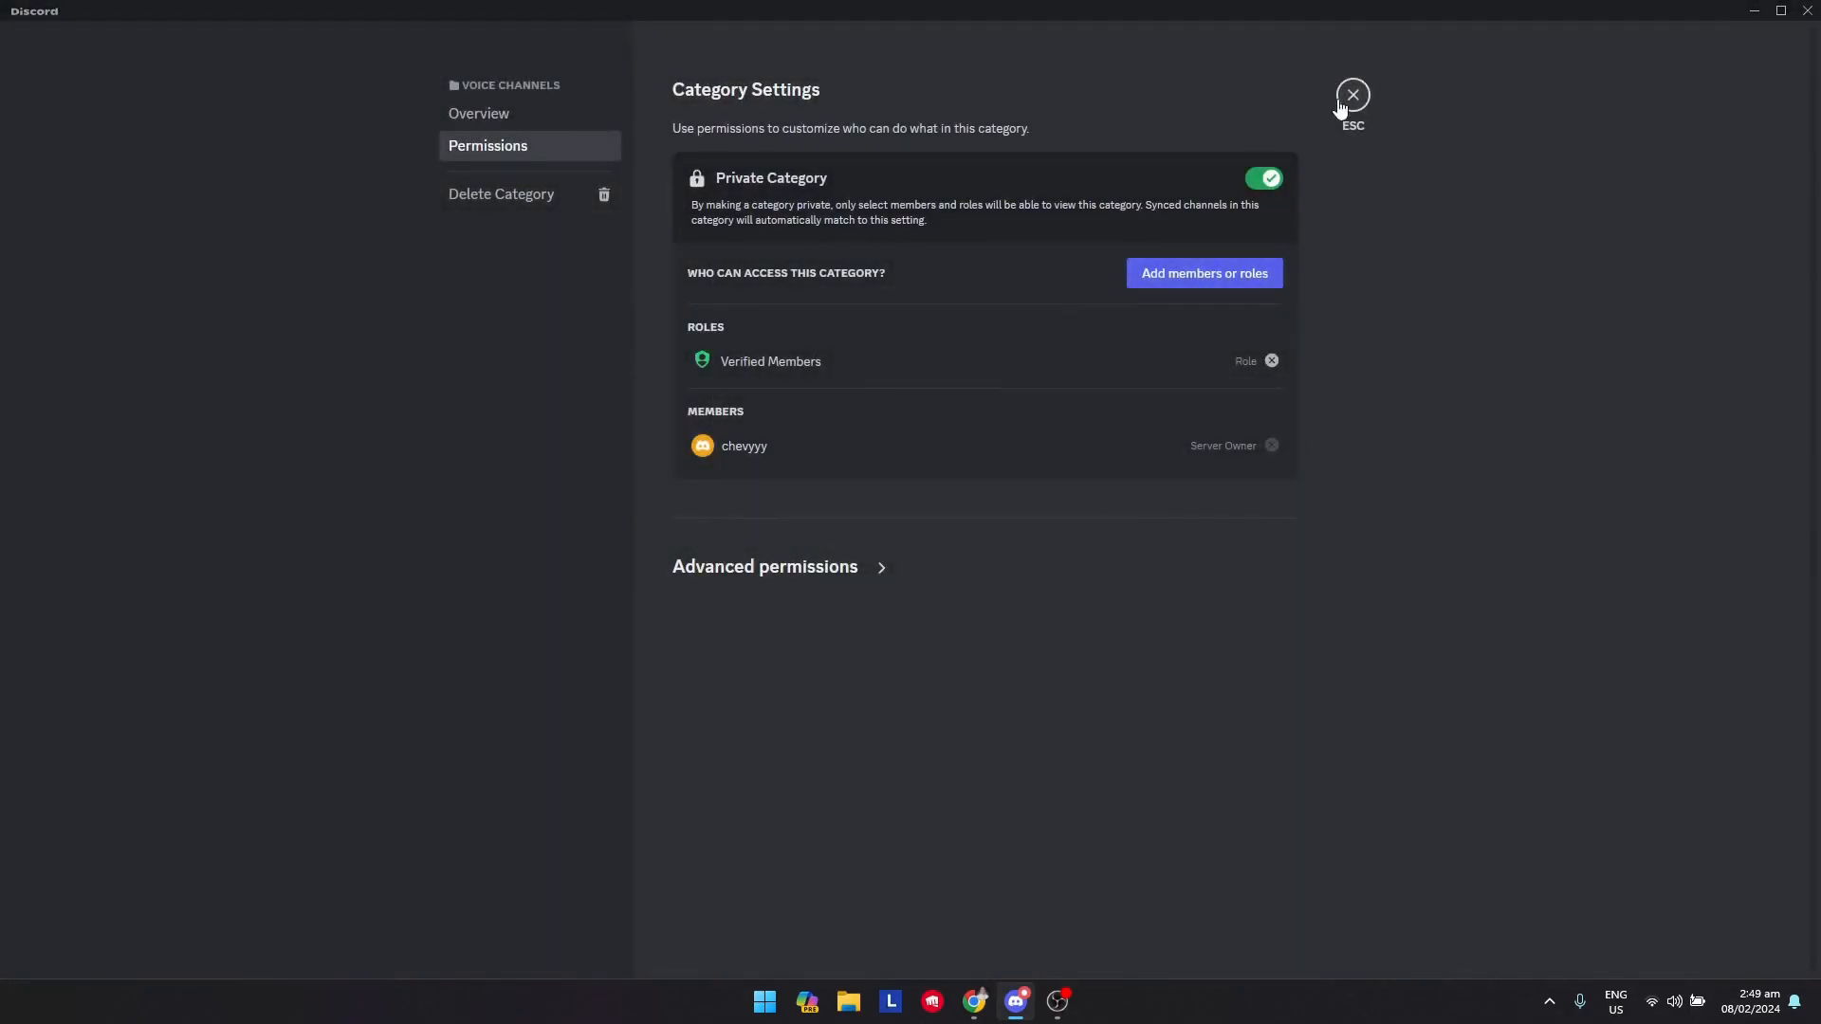
pyautogui.click(1354, 98)
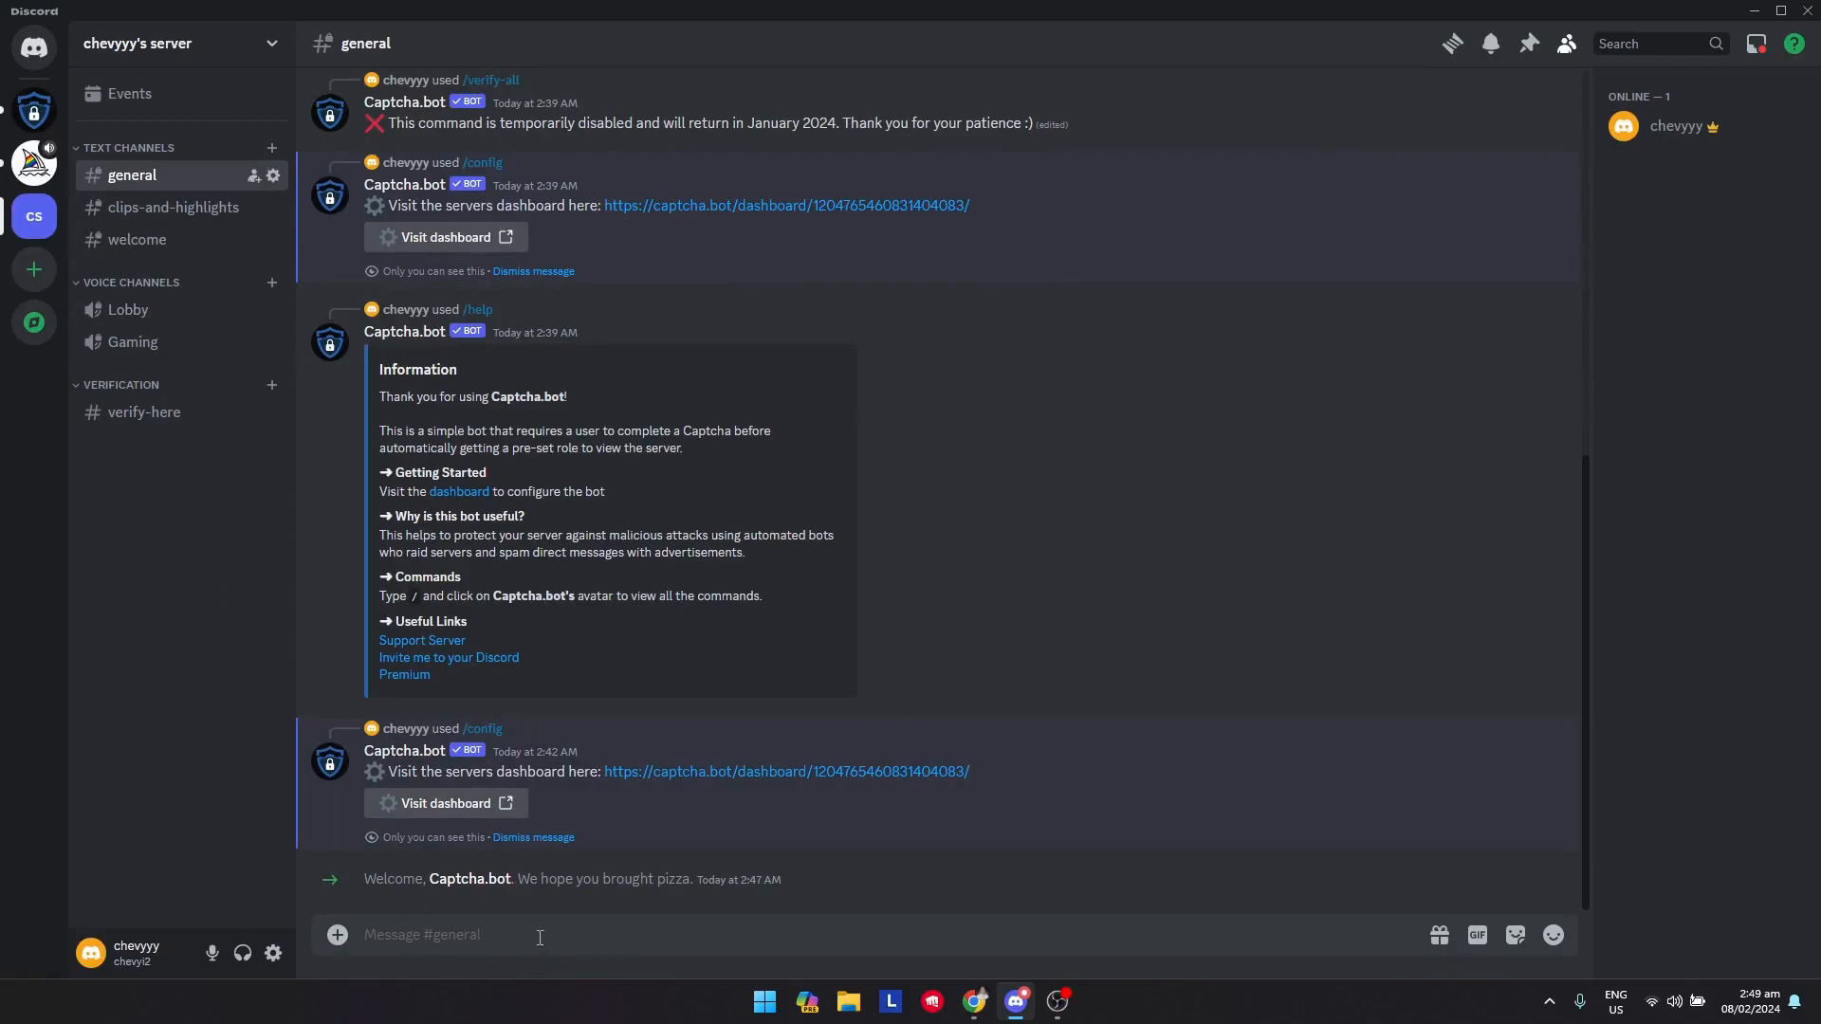
# Run the Captcha.bot /help command in the general channel
pyautogui.write('/')
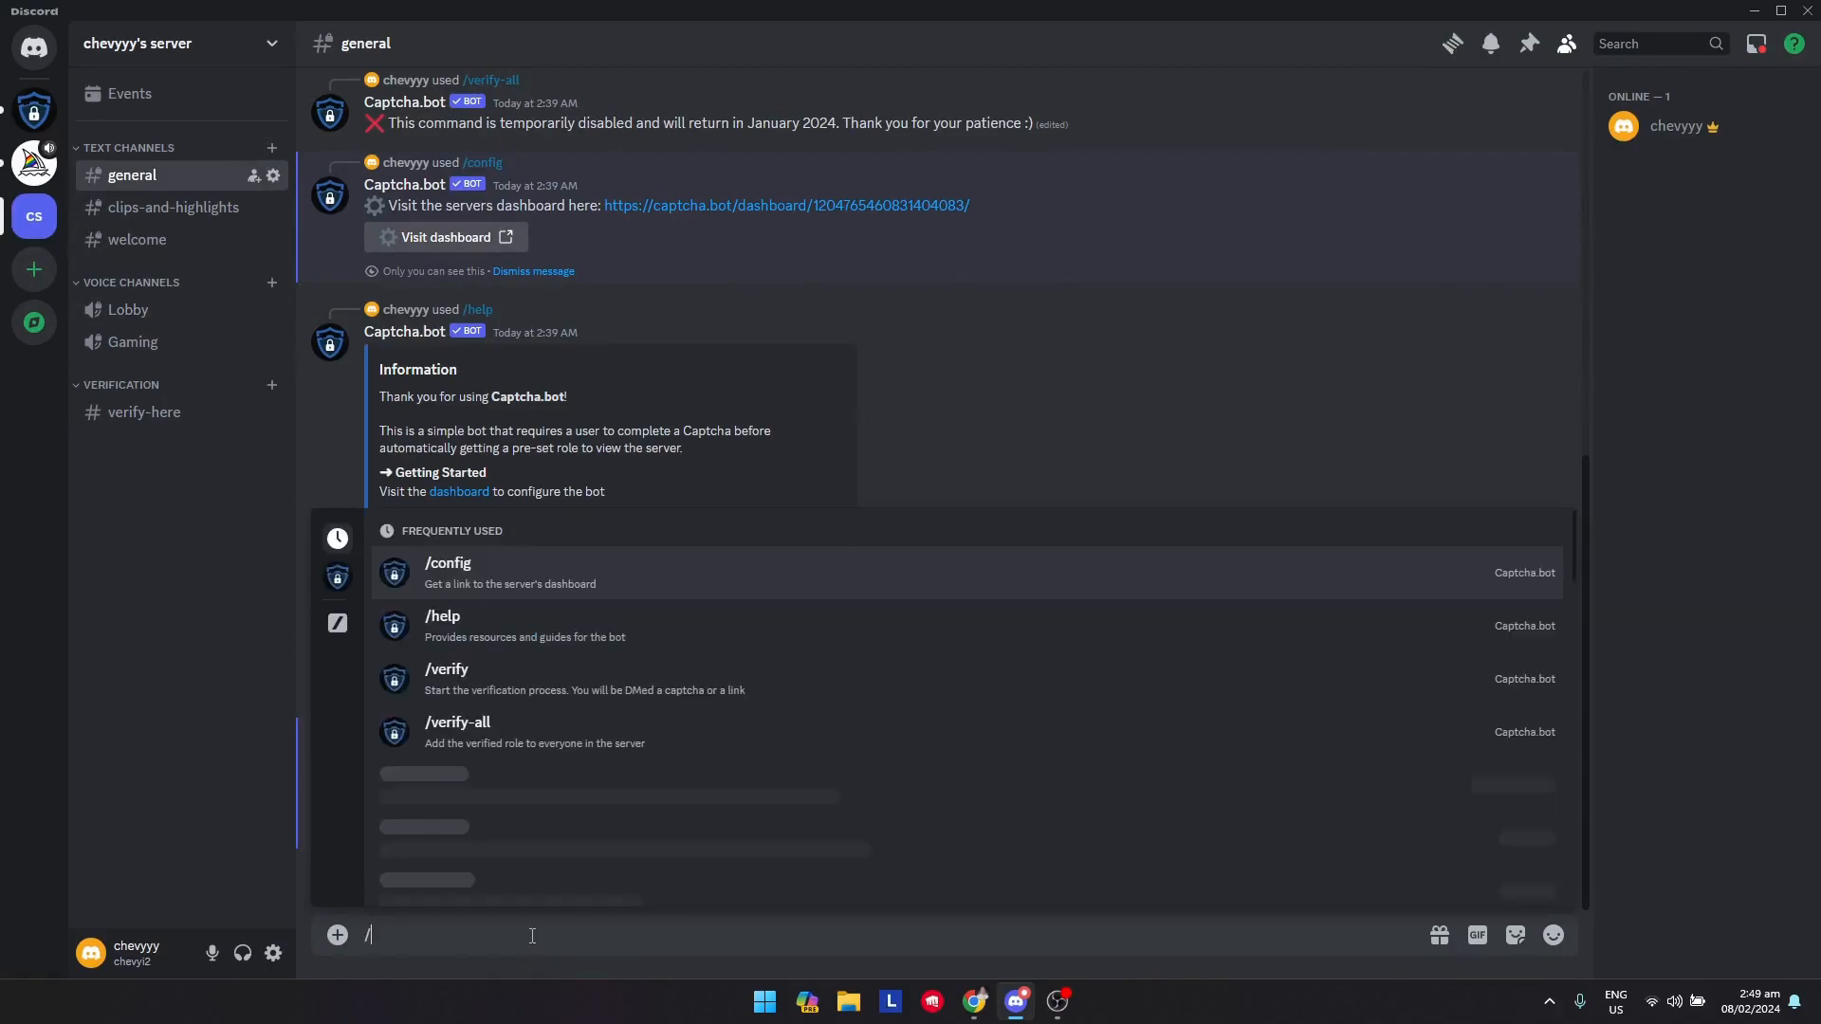
pyautogui.click(487, 630)
pyautogui.press('Return')
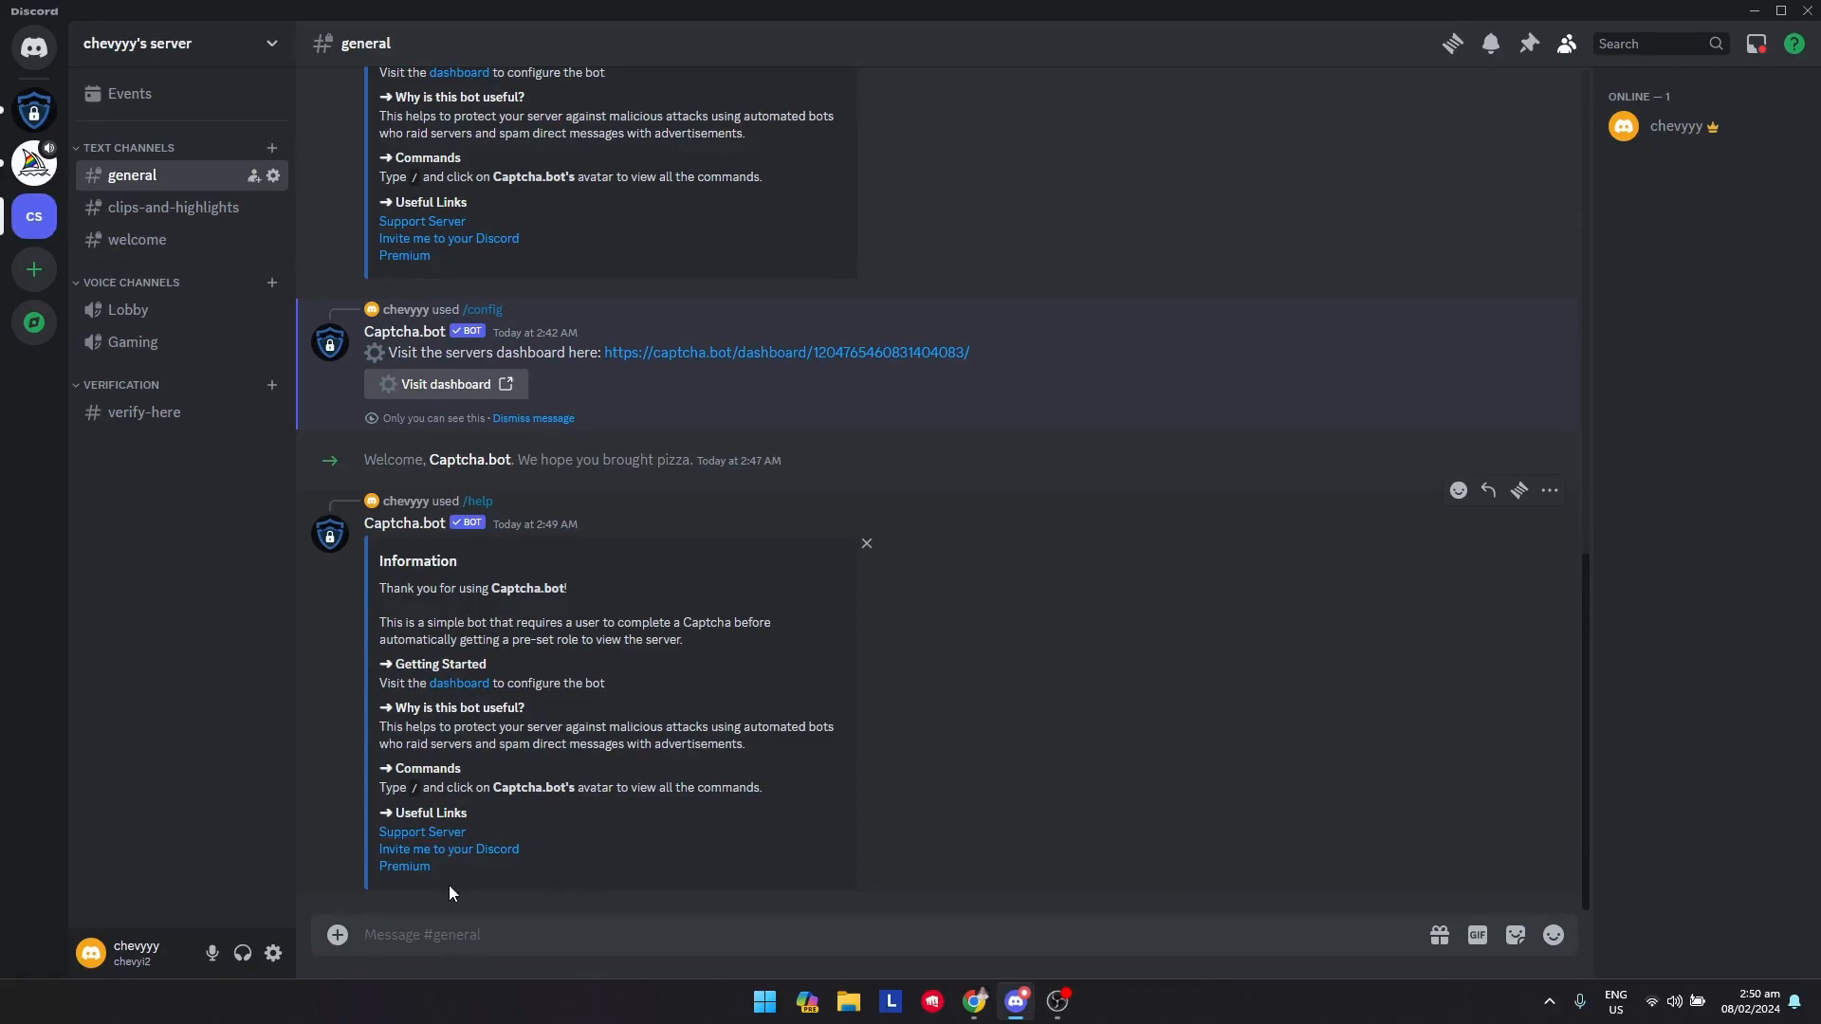
# Open the Captcha.bot dashboard and choose to configure chevyyy's server
pyautogui.click(468, 684)
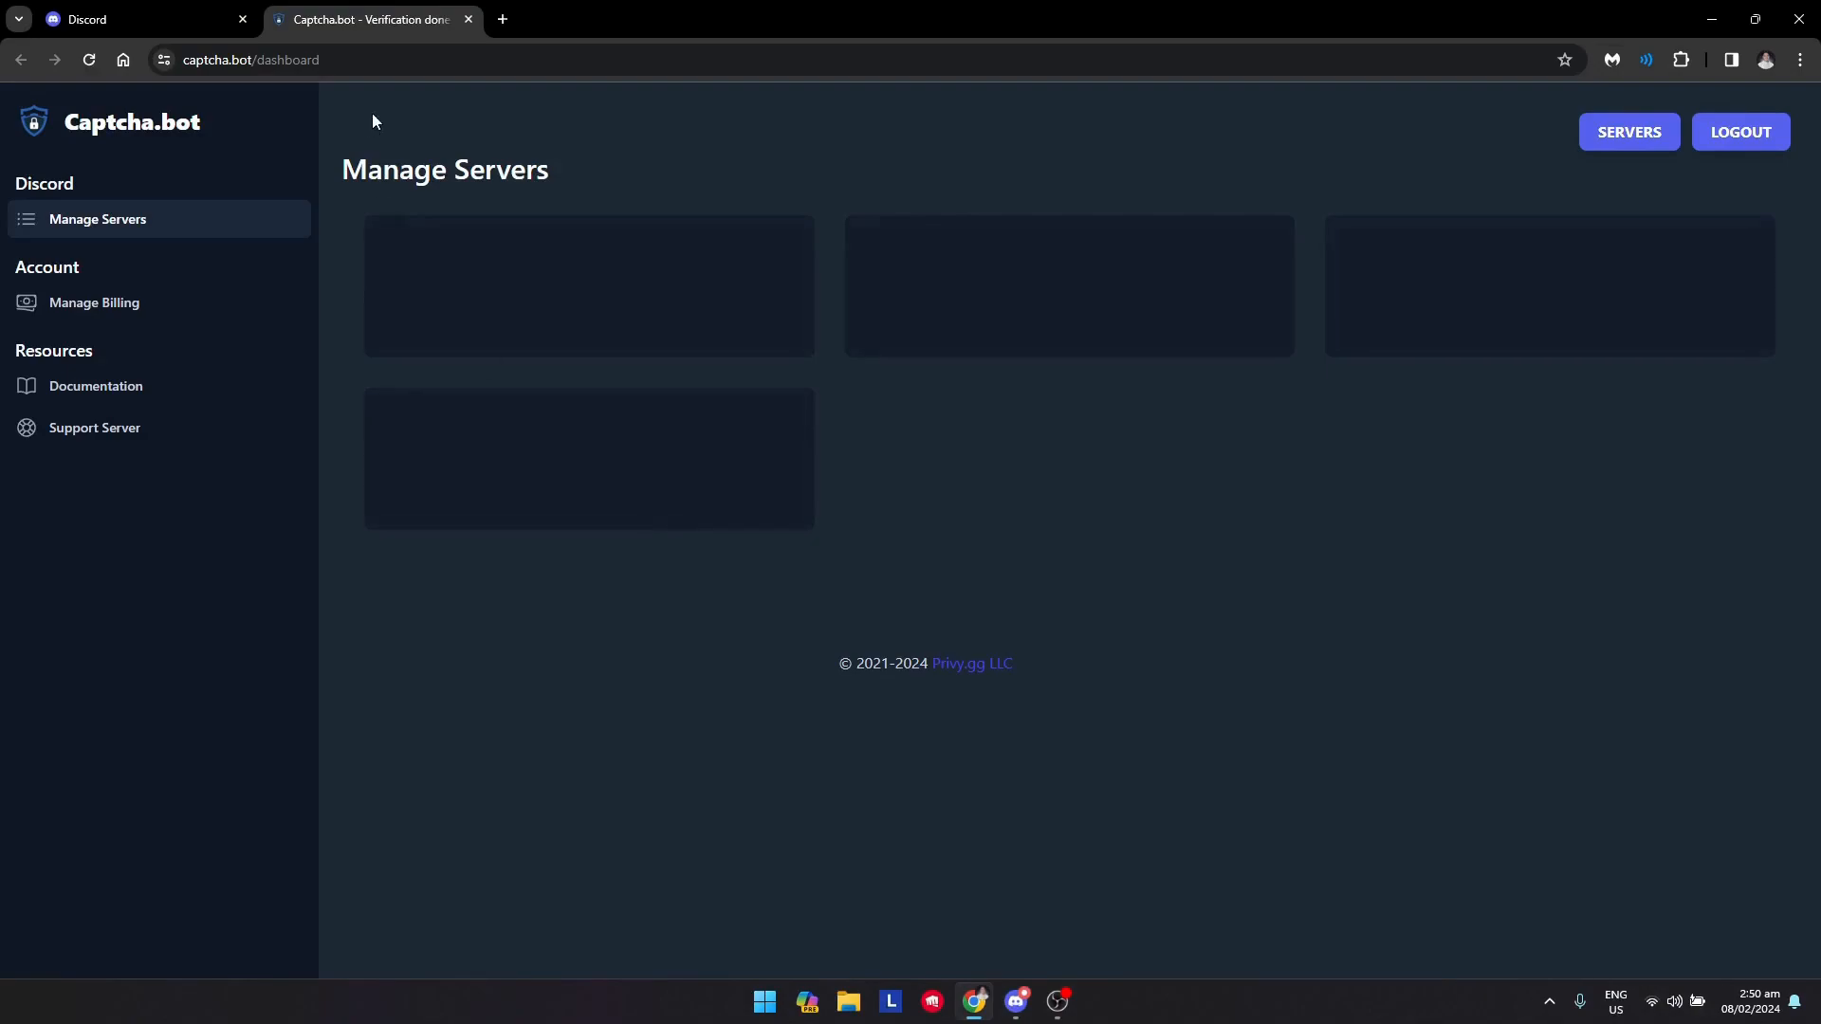
pyautogui.click(243, 19)
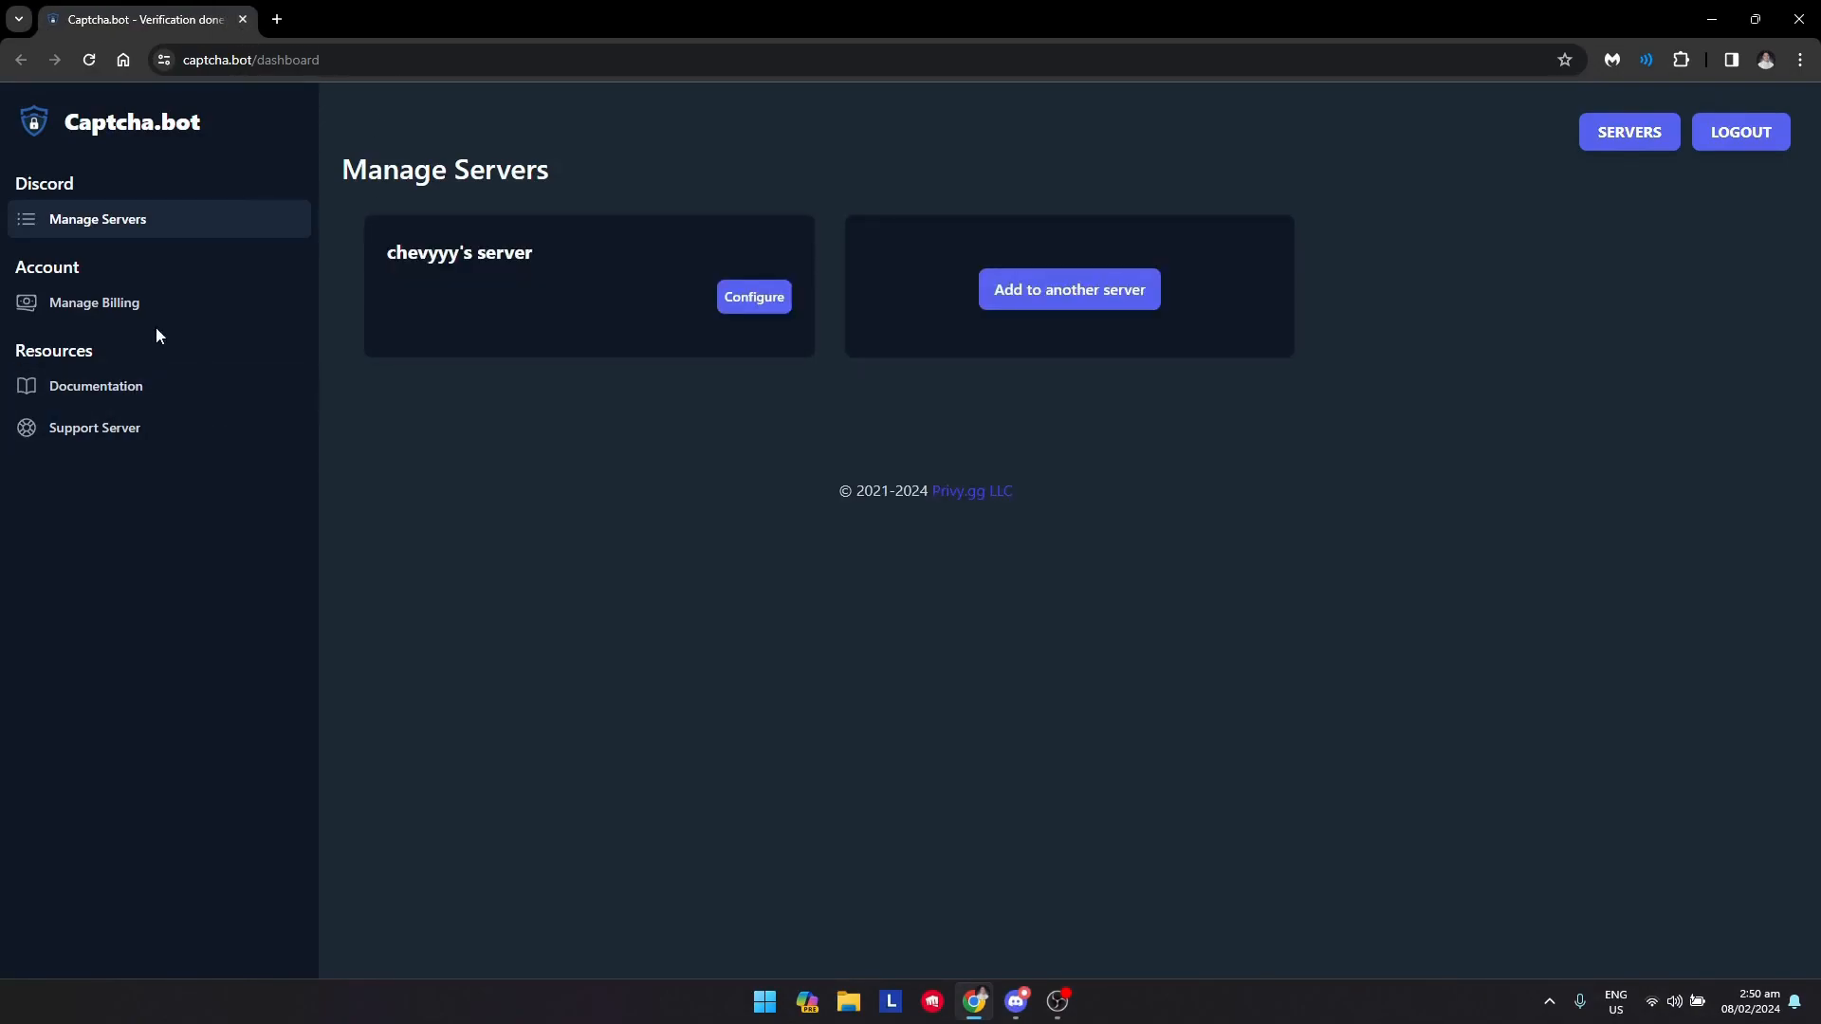
pyautogui.click(757, 311)
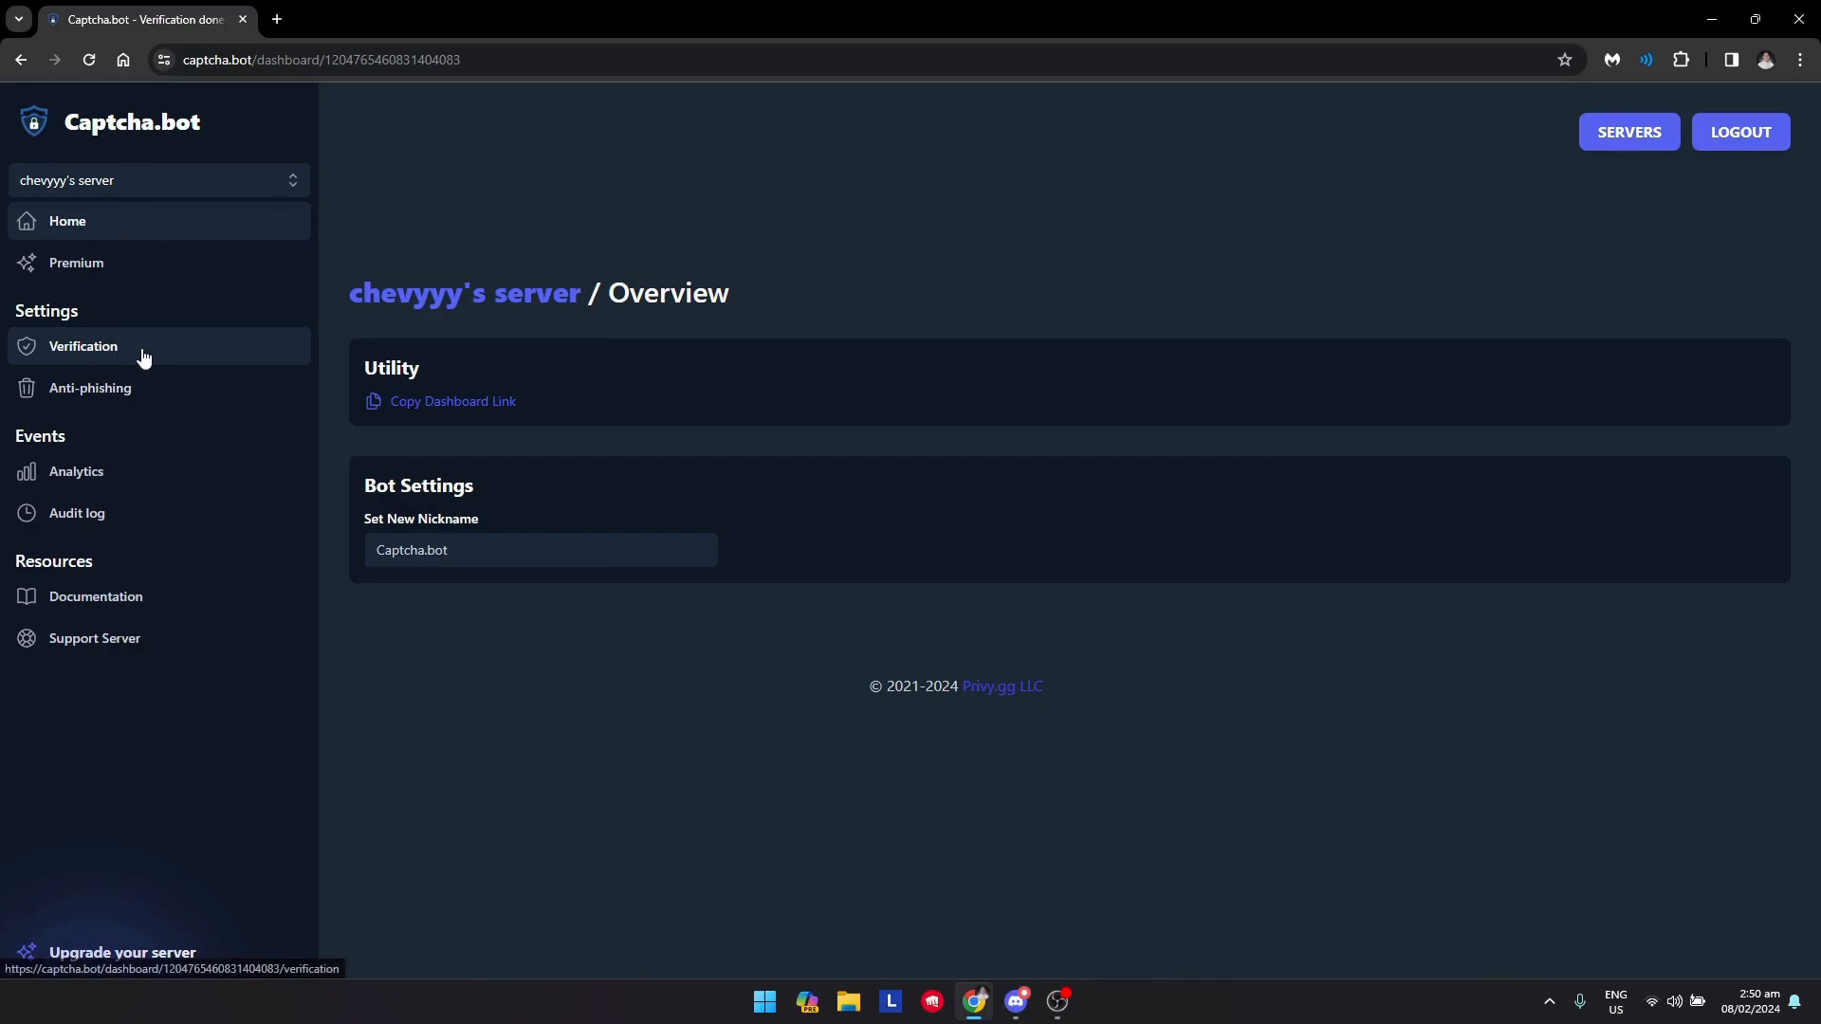
# In the Verification settings, set the verification channel to #verify-here and save the changes
pyautogui.click(219, 353)
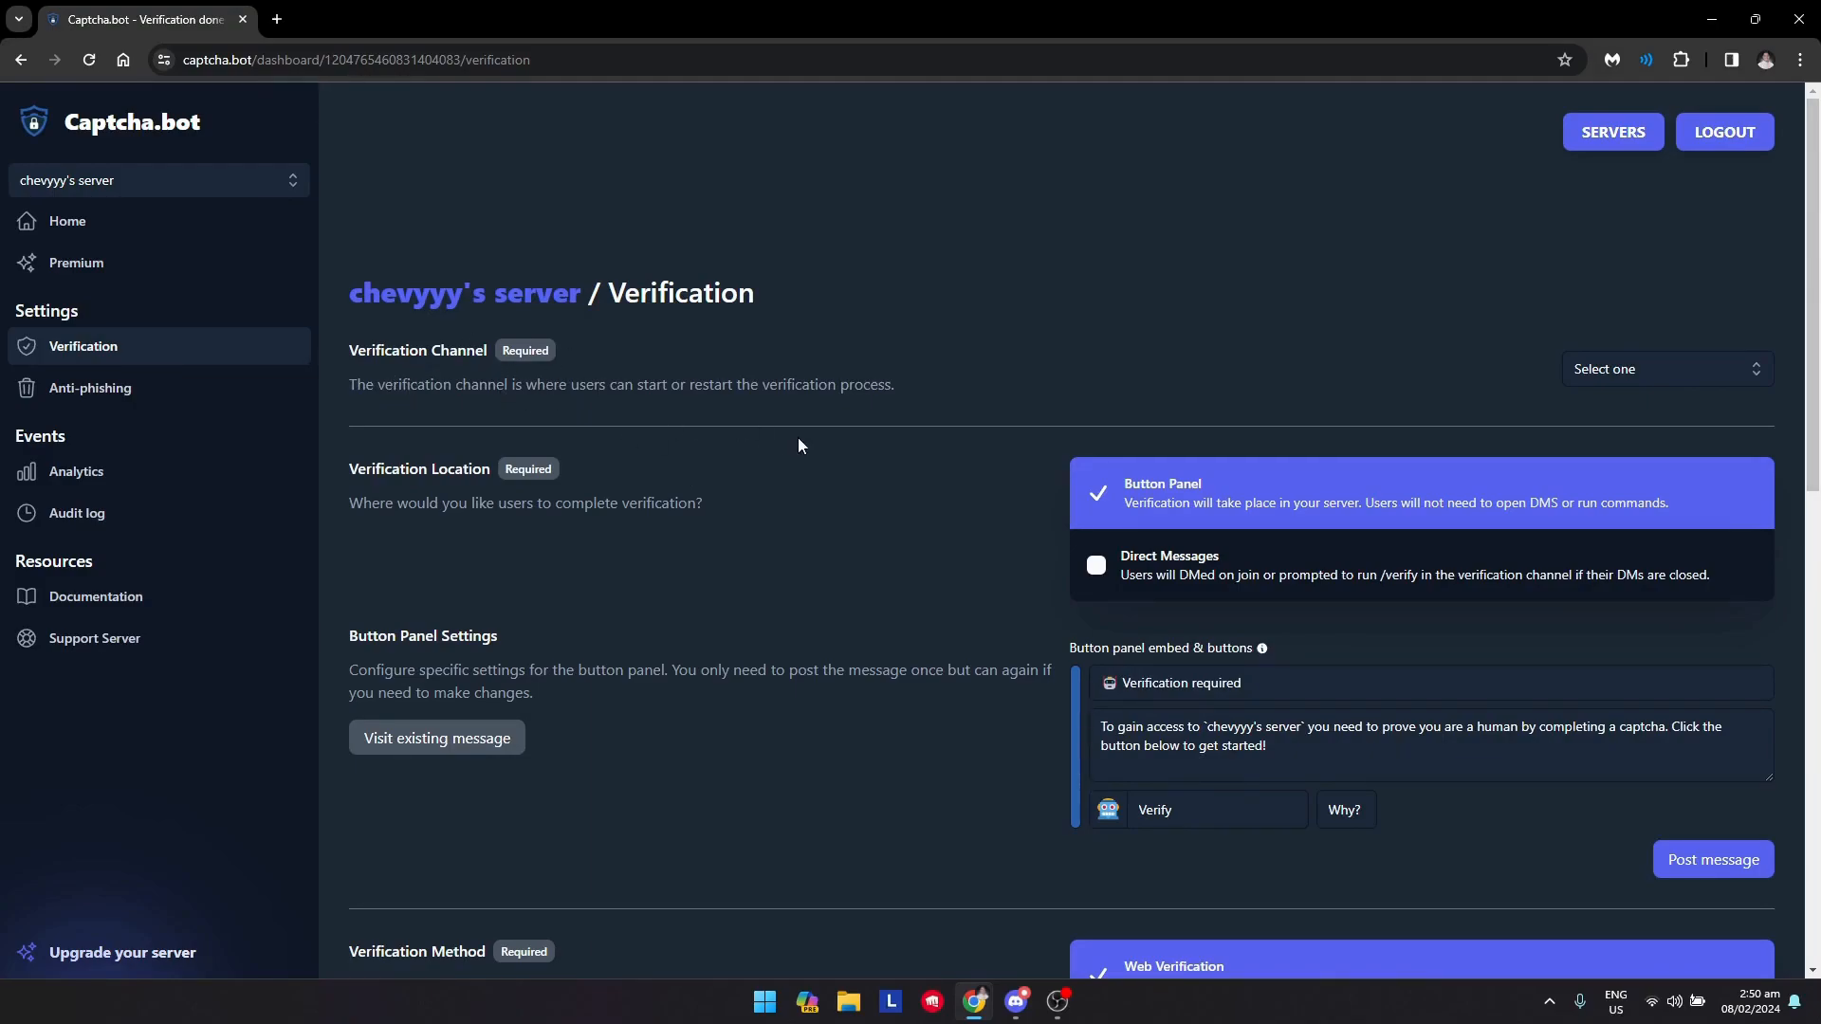
pyautogui.click(1614, 382)
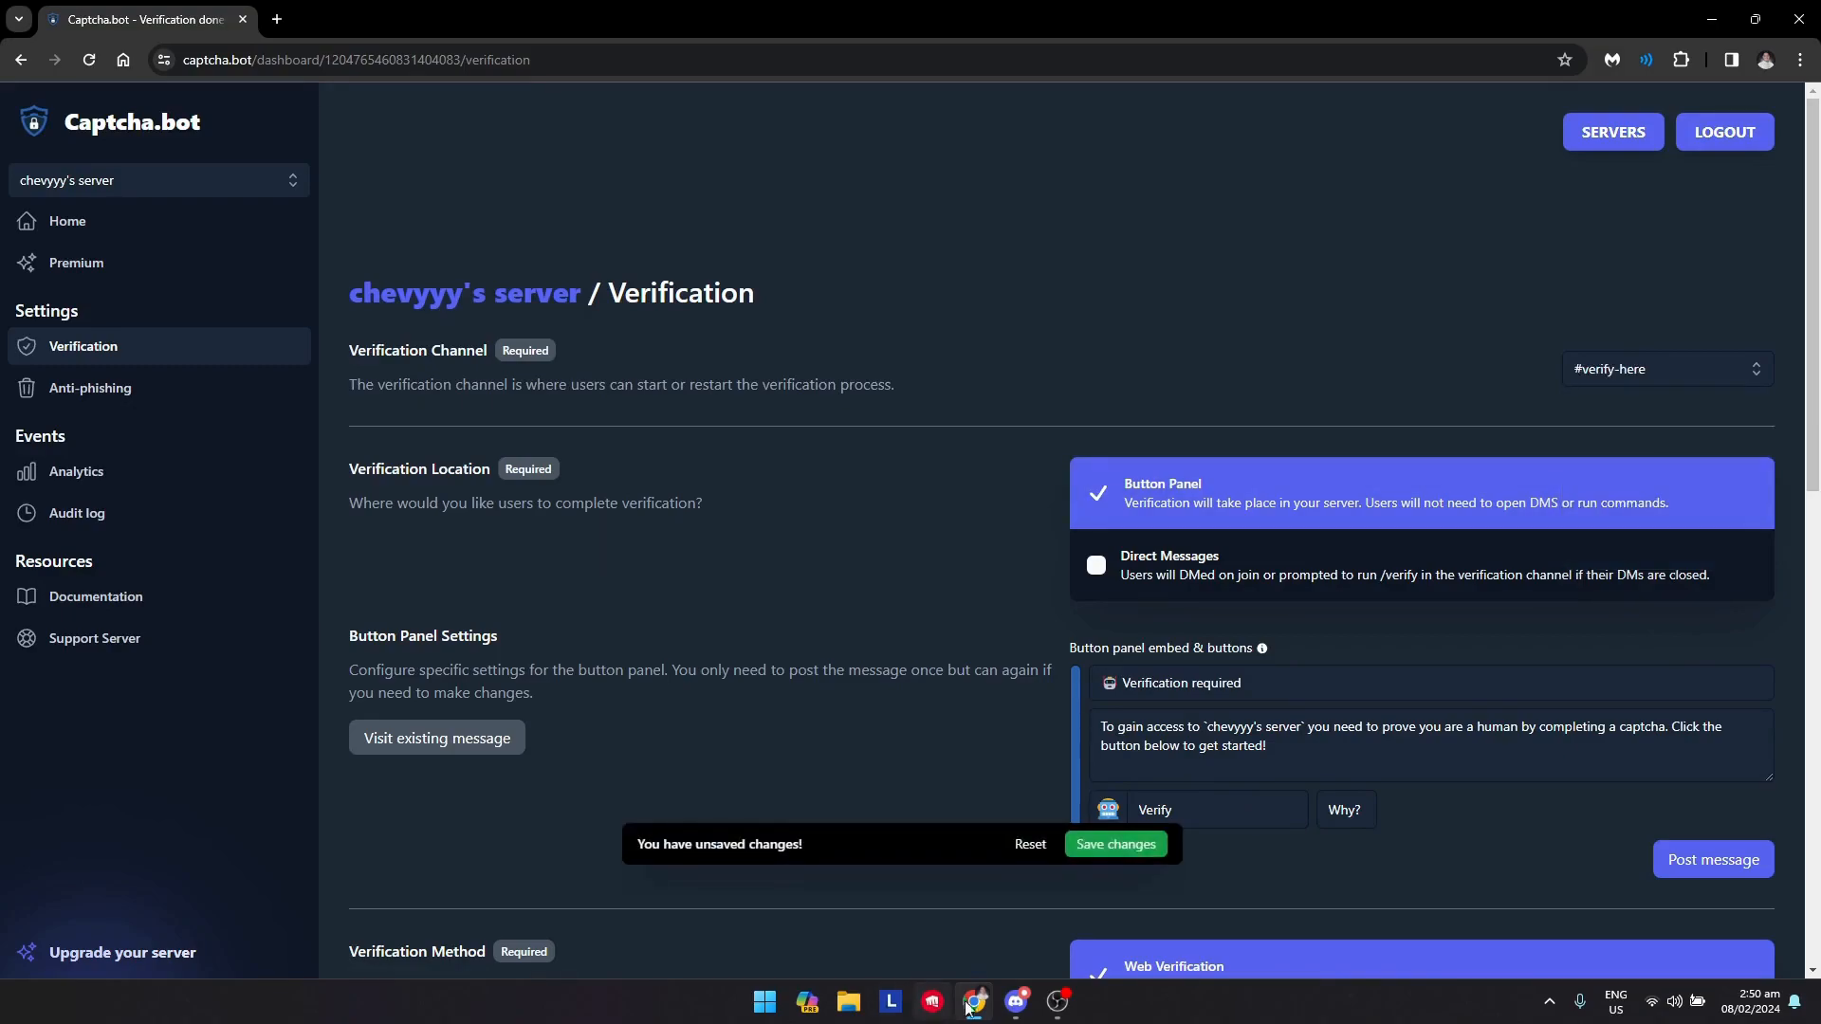
pyautogui.click(1115, 847)
# Rename the verification button to Verify here and post the verification message
pyautogui.scroll(-1, 769, 737)
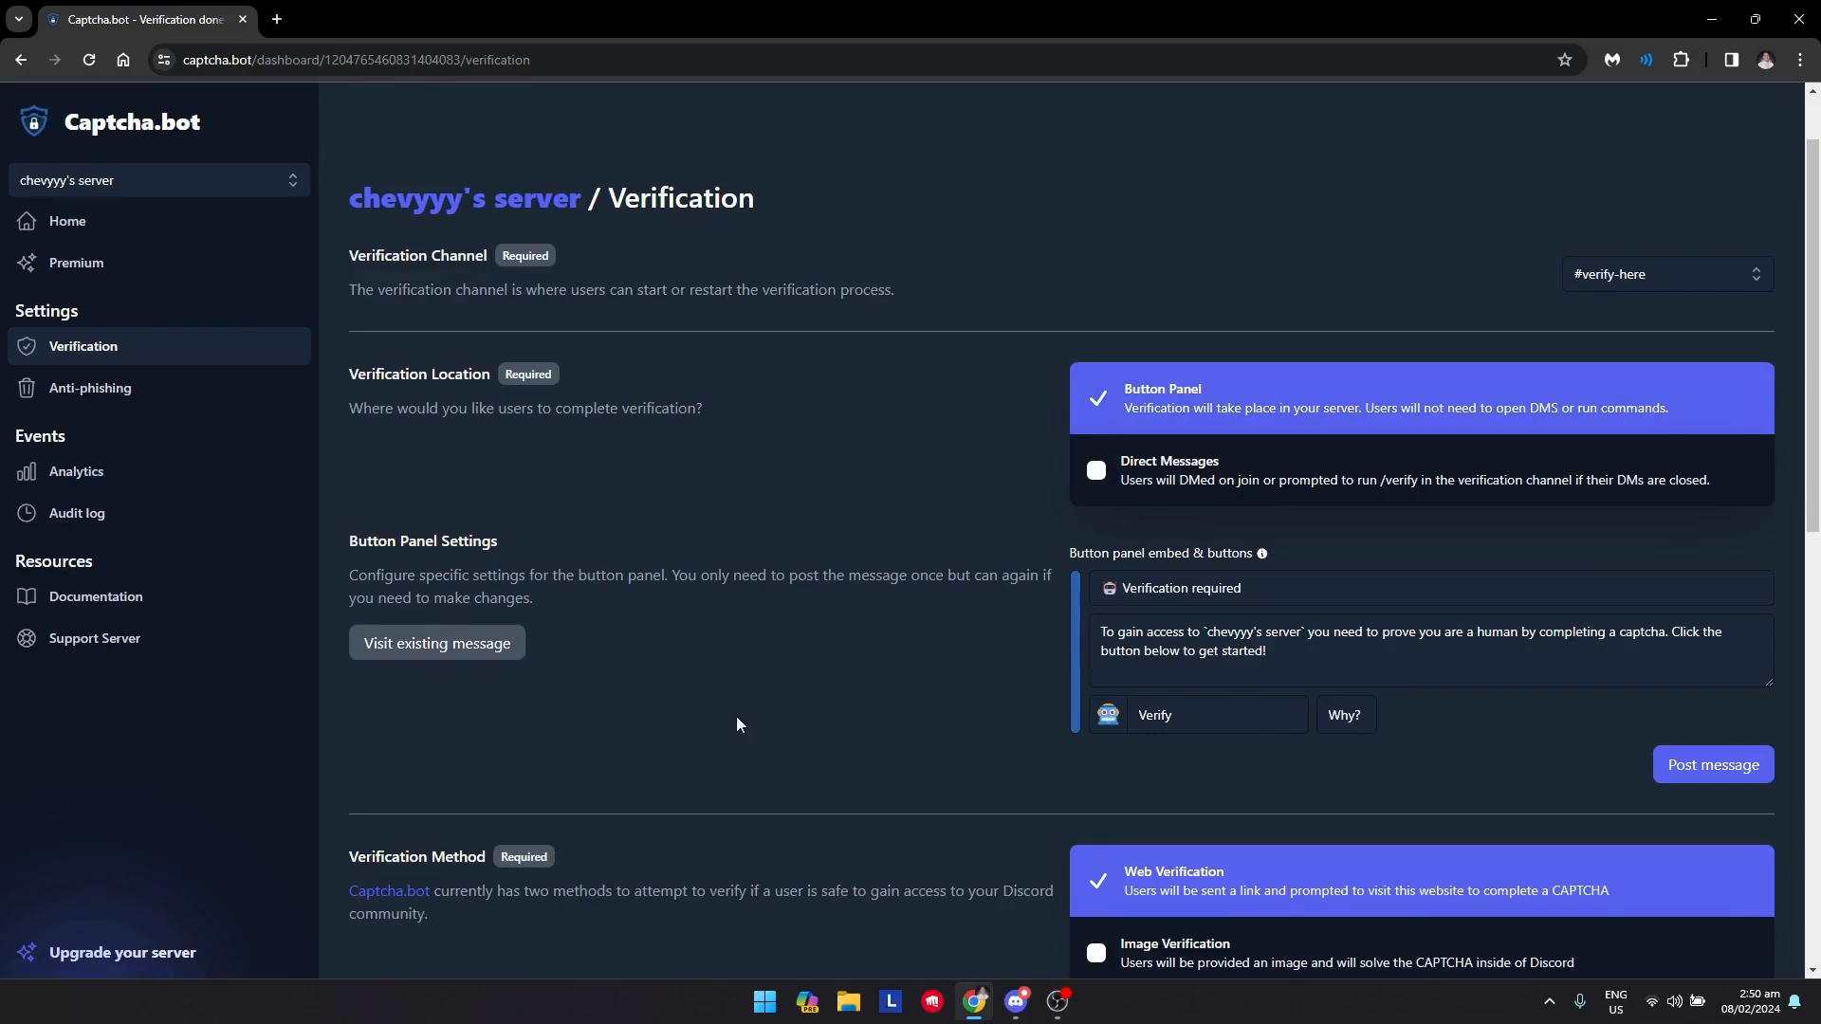
pyautogui.scroll(-1, 840, 673)
pyautogui.click(1185, 630)
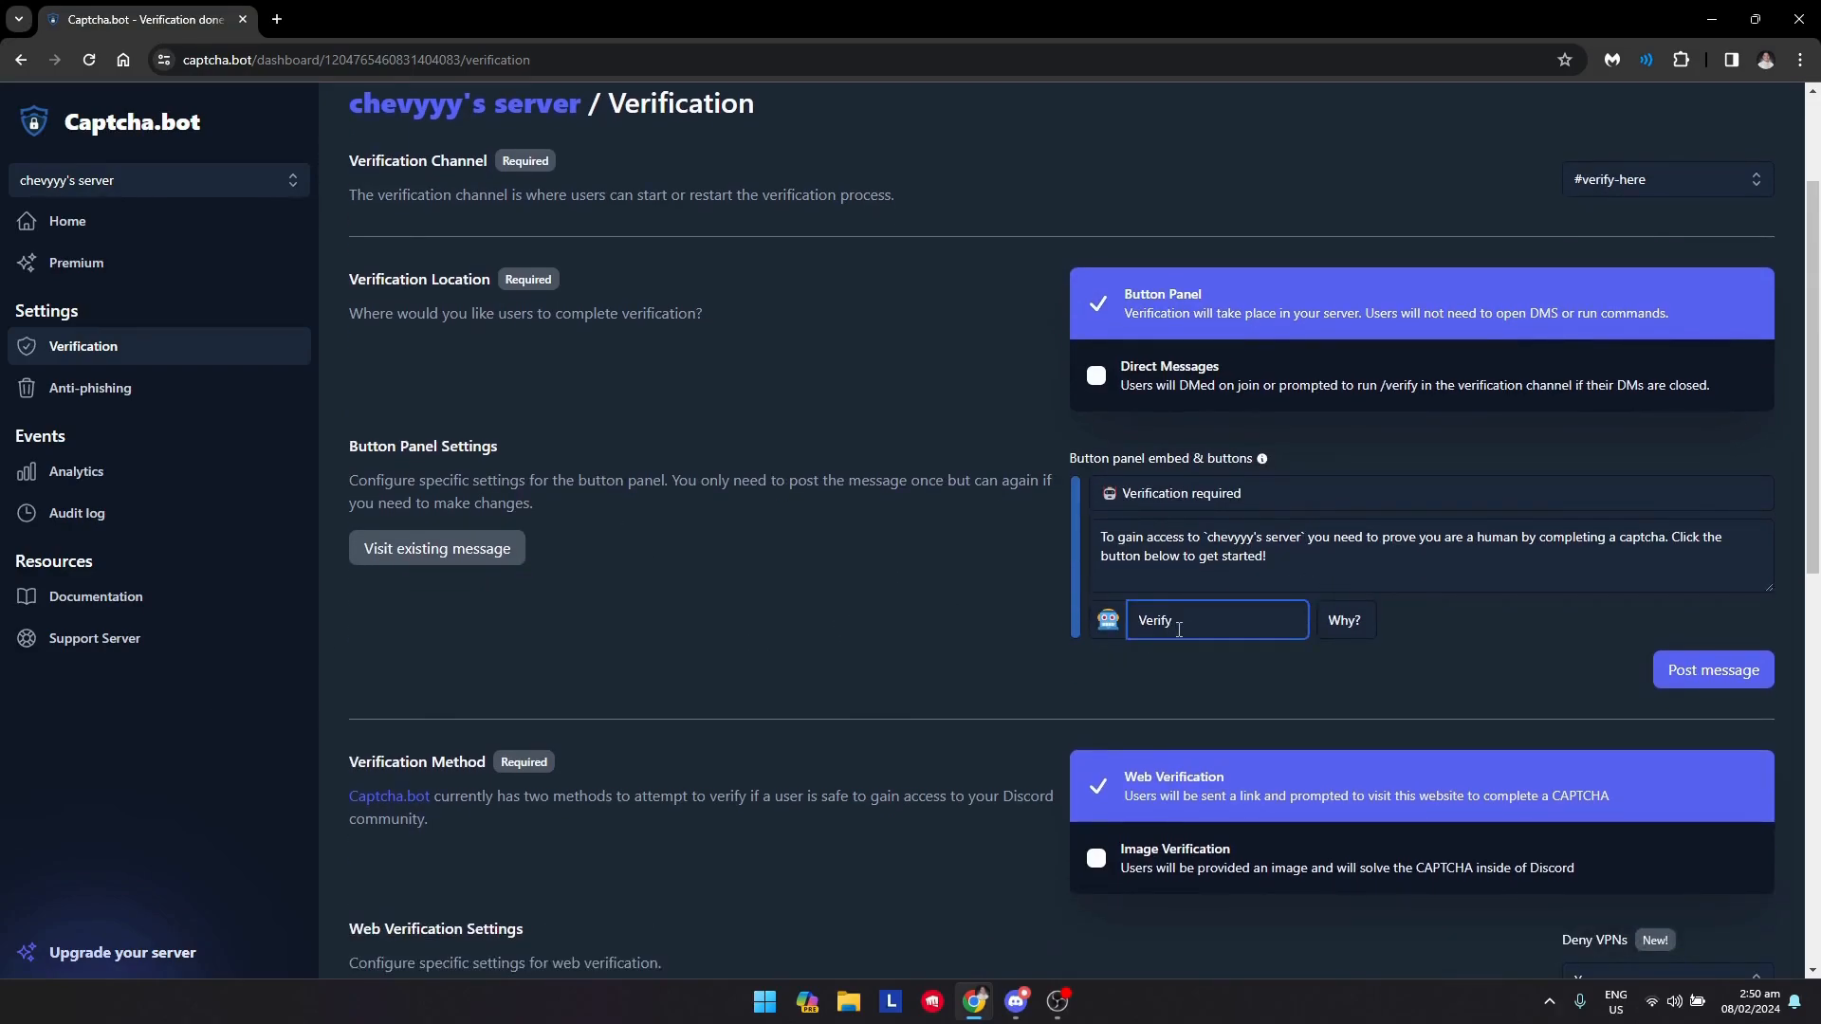
pyautogui.click(838, 578)
pyautogui.click(1017, 998)
pyautogui.scroll(4, 447, 652)
pyautogui.scroll(-4, 512, 640)
pyautogui.scroll(1, 602, 617)
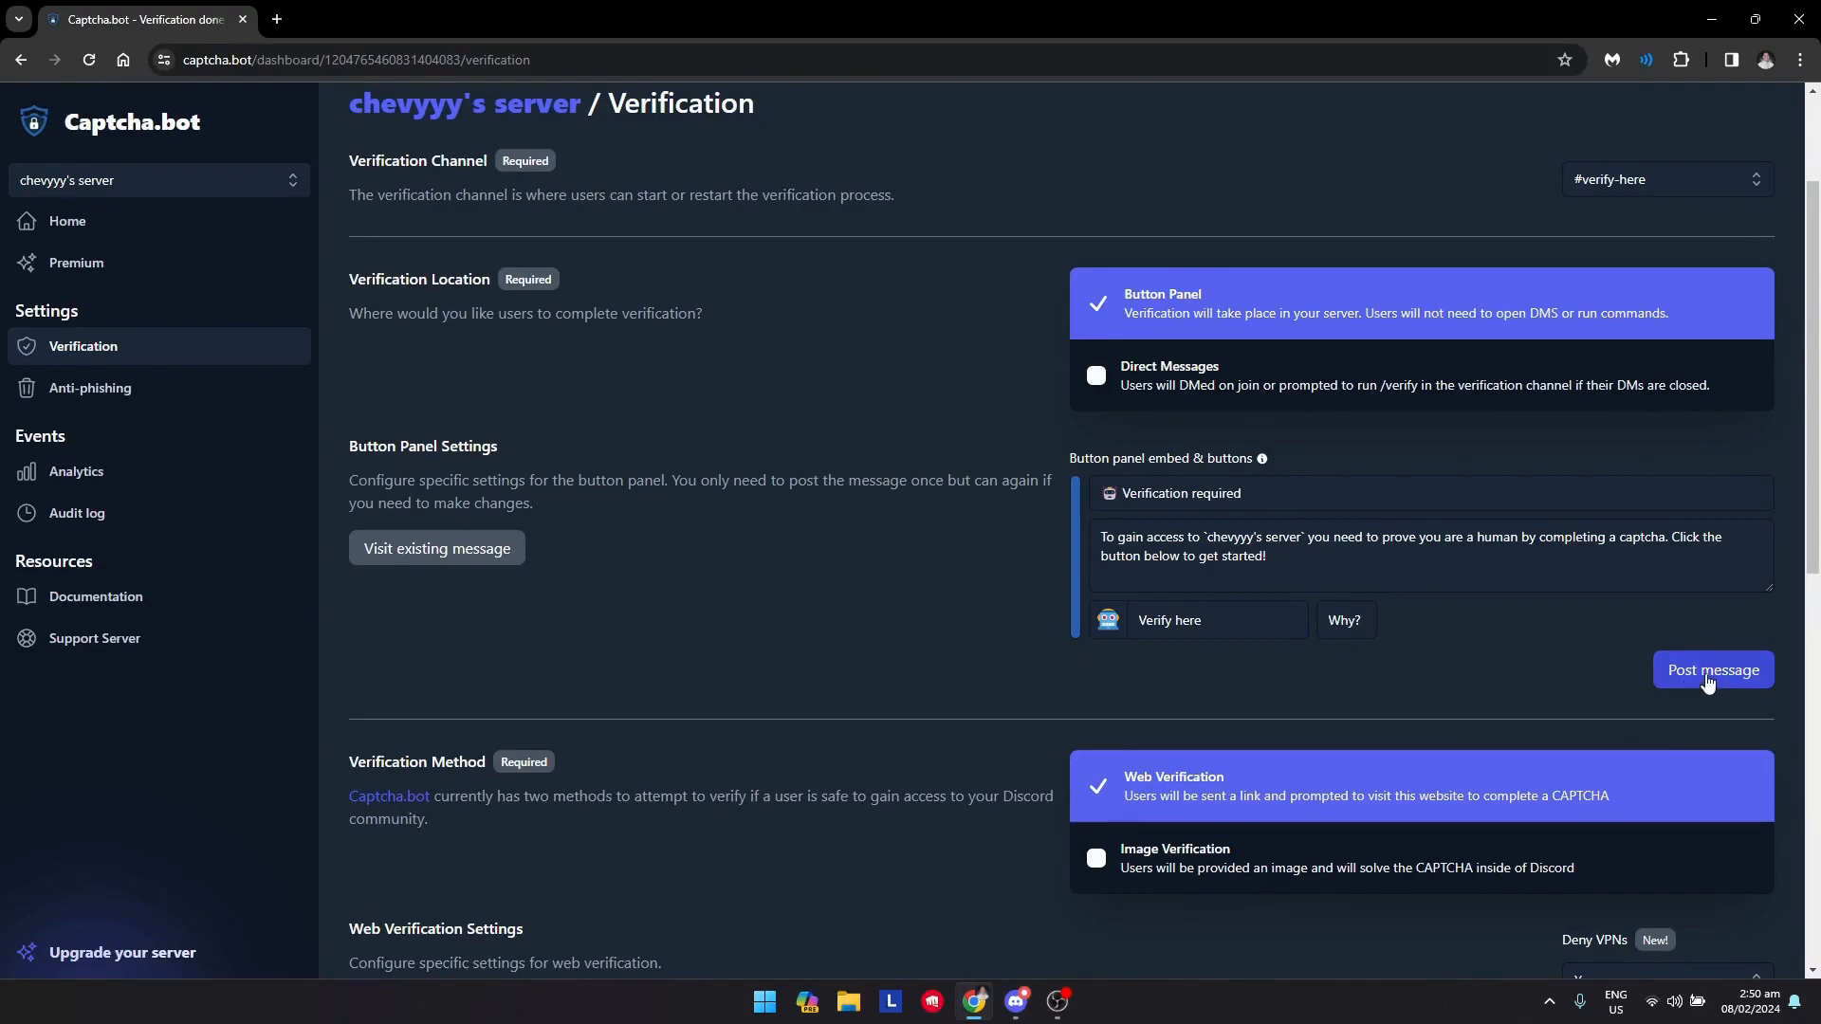
pyautogui.click(1697, 681)
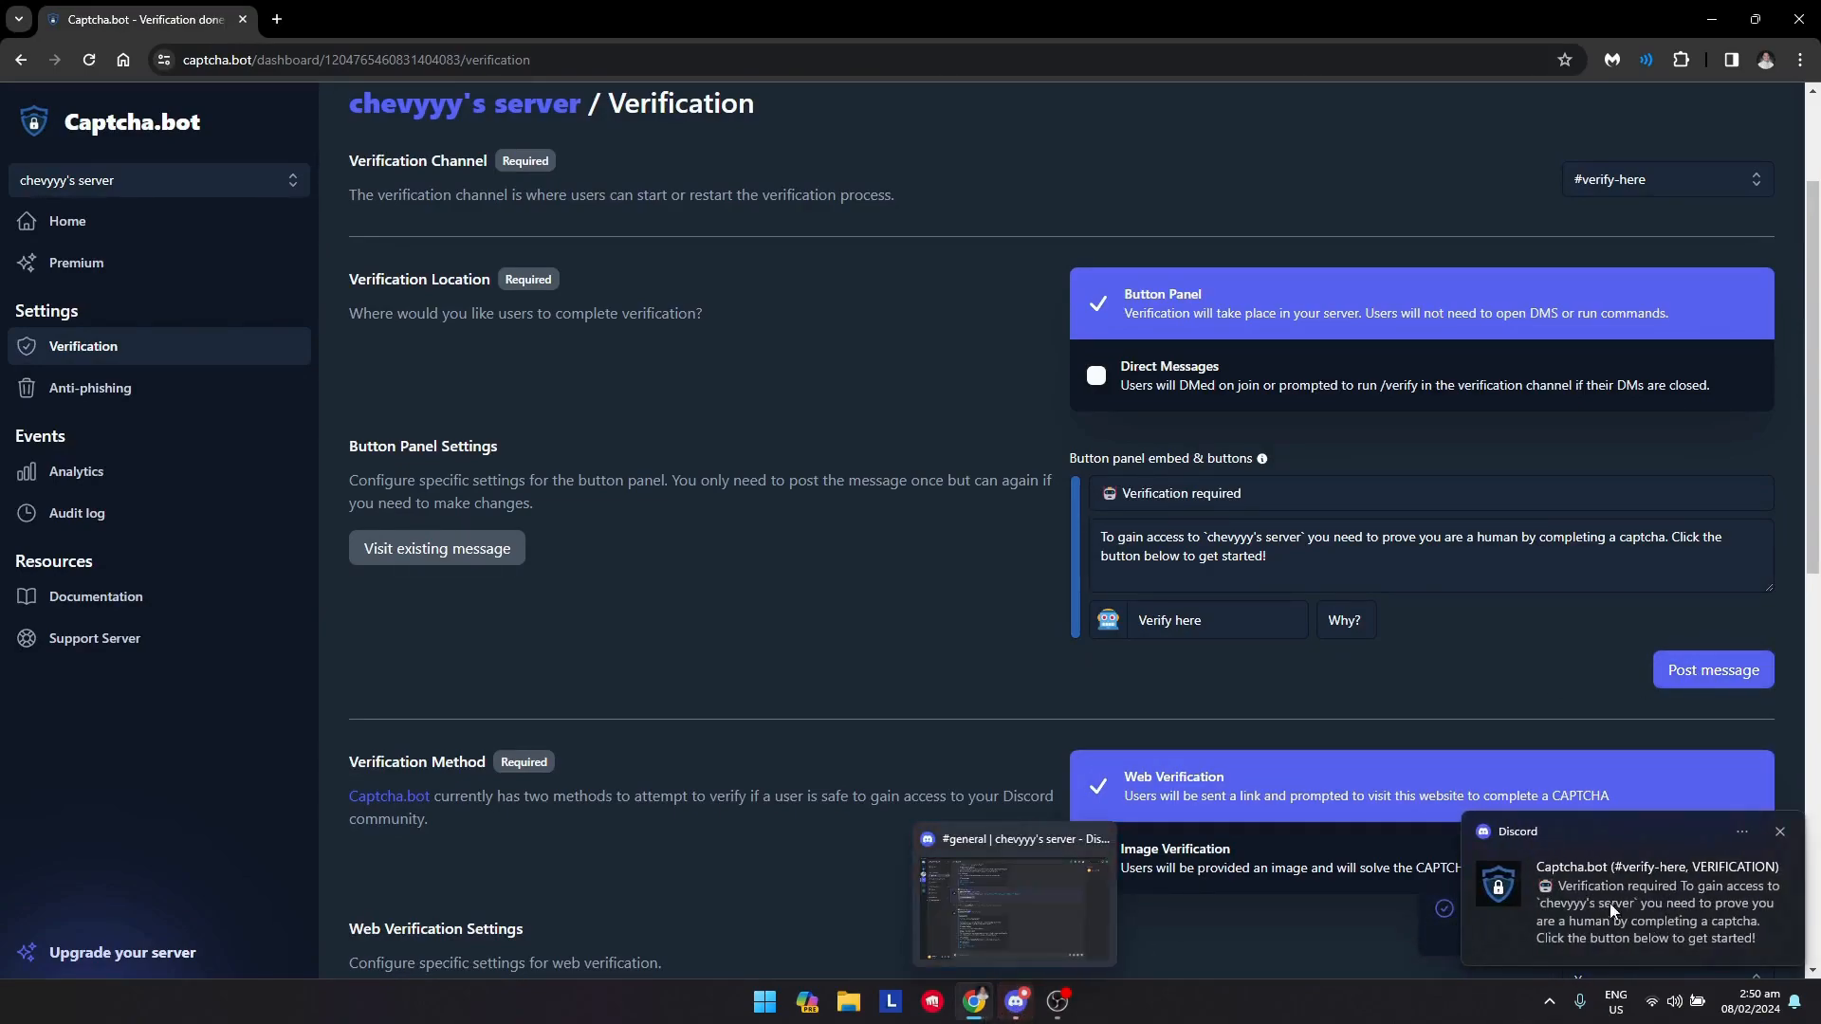
# Check the posted verification message in the verify-here channel, then return to the dashboard
pyautogui.click(1016, 1002)
pyautogui.click(161, 412)
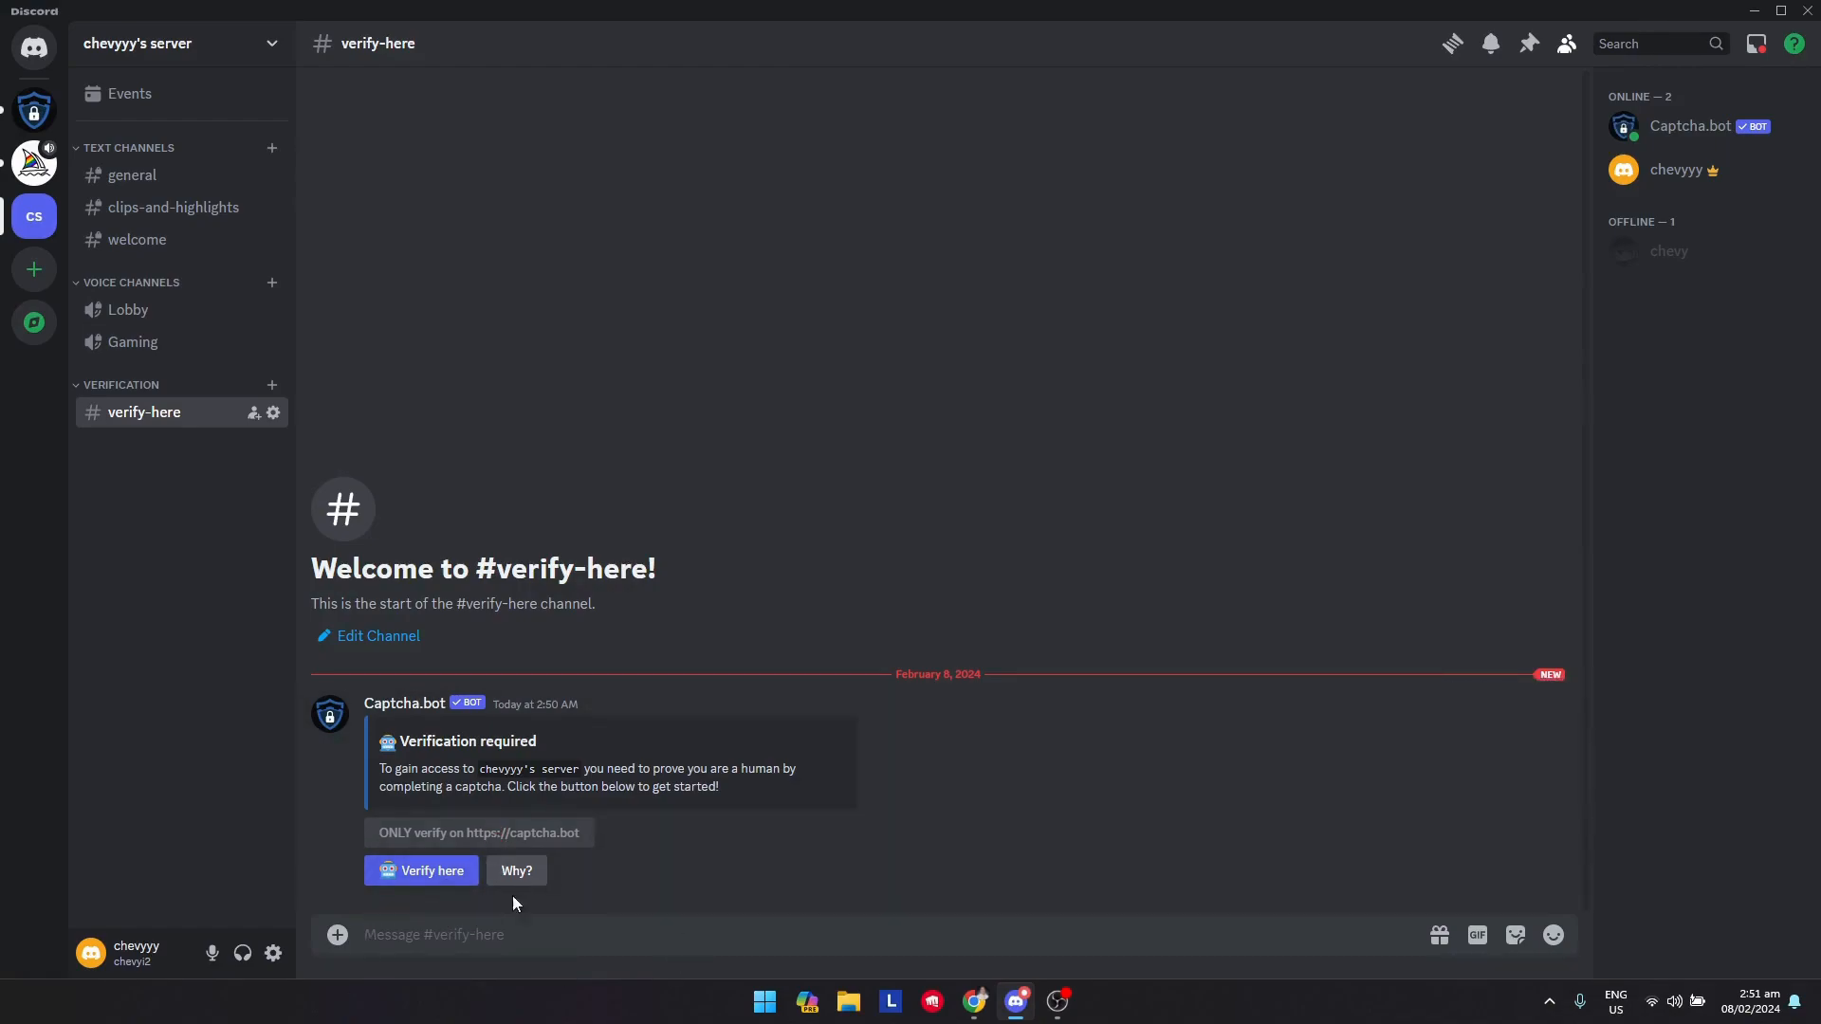
pyautogui.moveTo(975, 1001)
pyautogui.click(1068, 945)
# Remove the deleted role entry from the verification Roles list
pyautogui.scroll(-3, 842, 736)
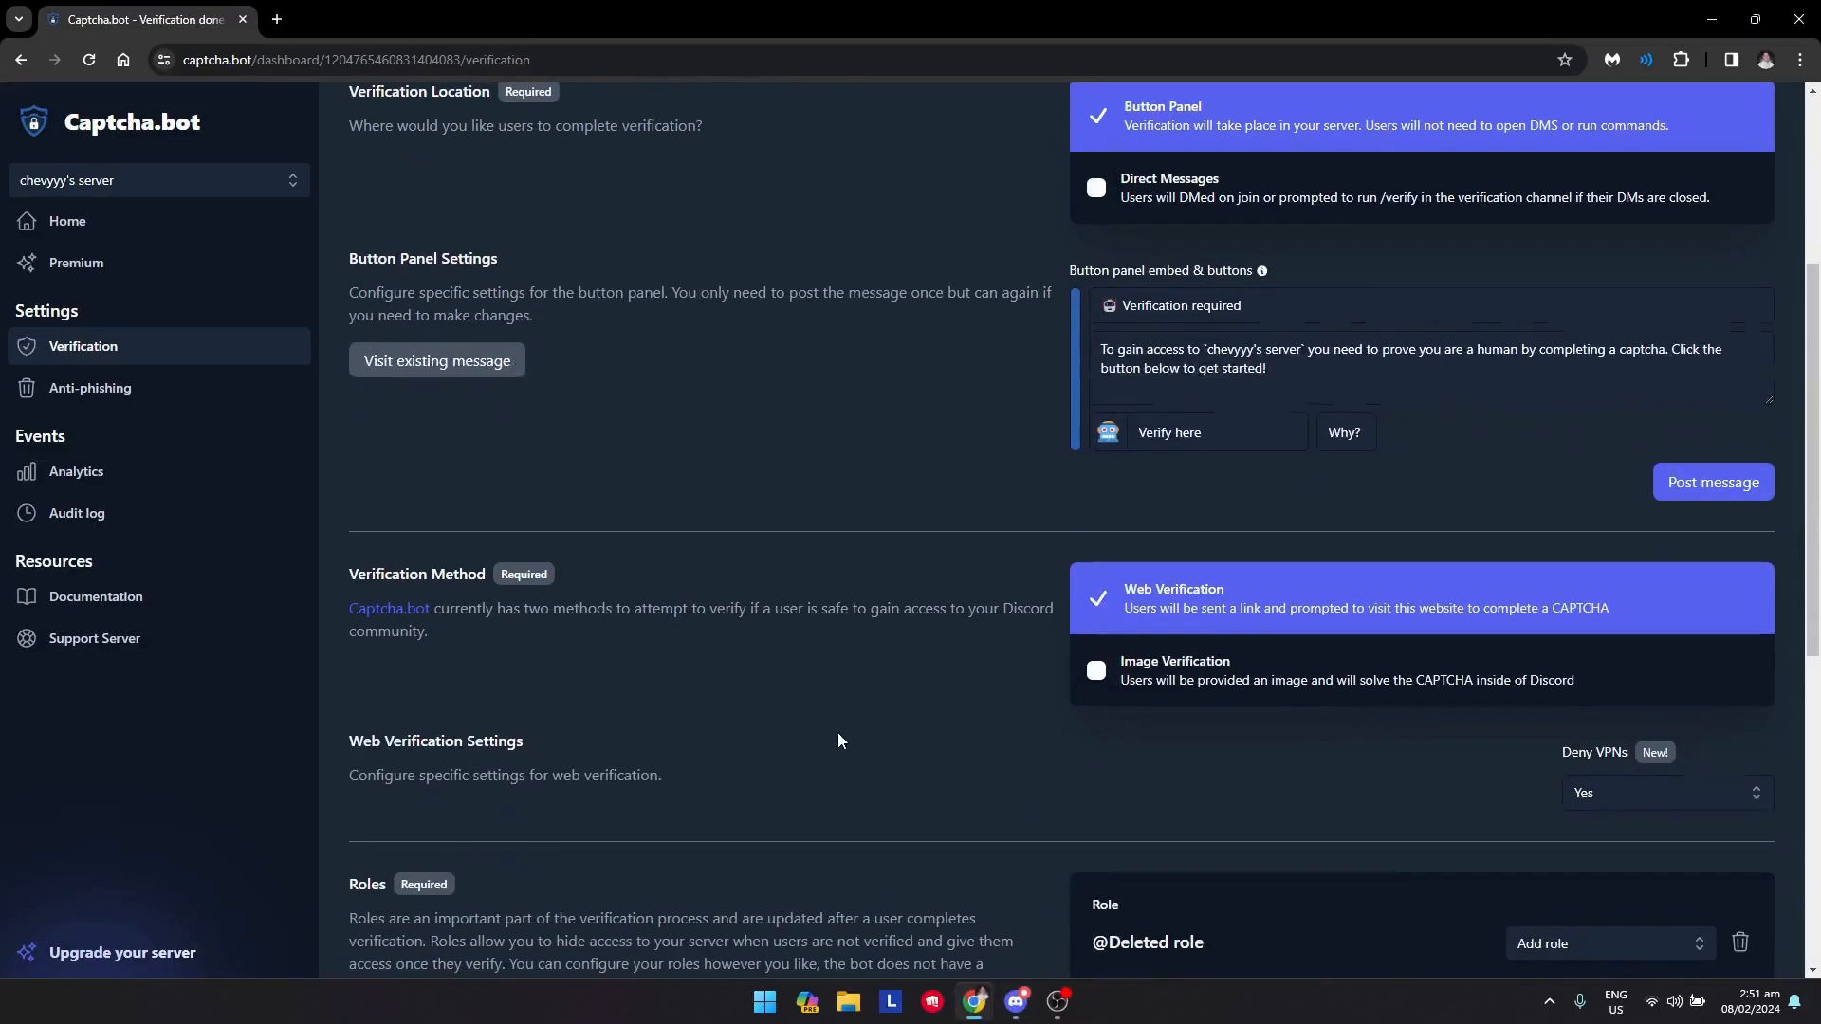
pyautogui.scroll(2, 1126, 779)
pyautogui.scroll(-5, 1146, 737)
pyautogui.scroll(4, 1146, 737)
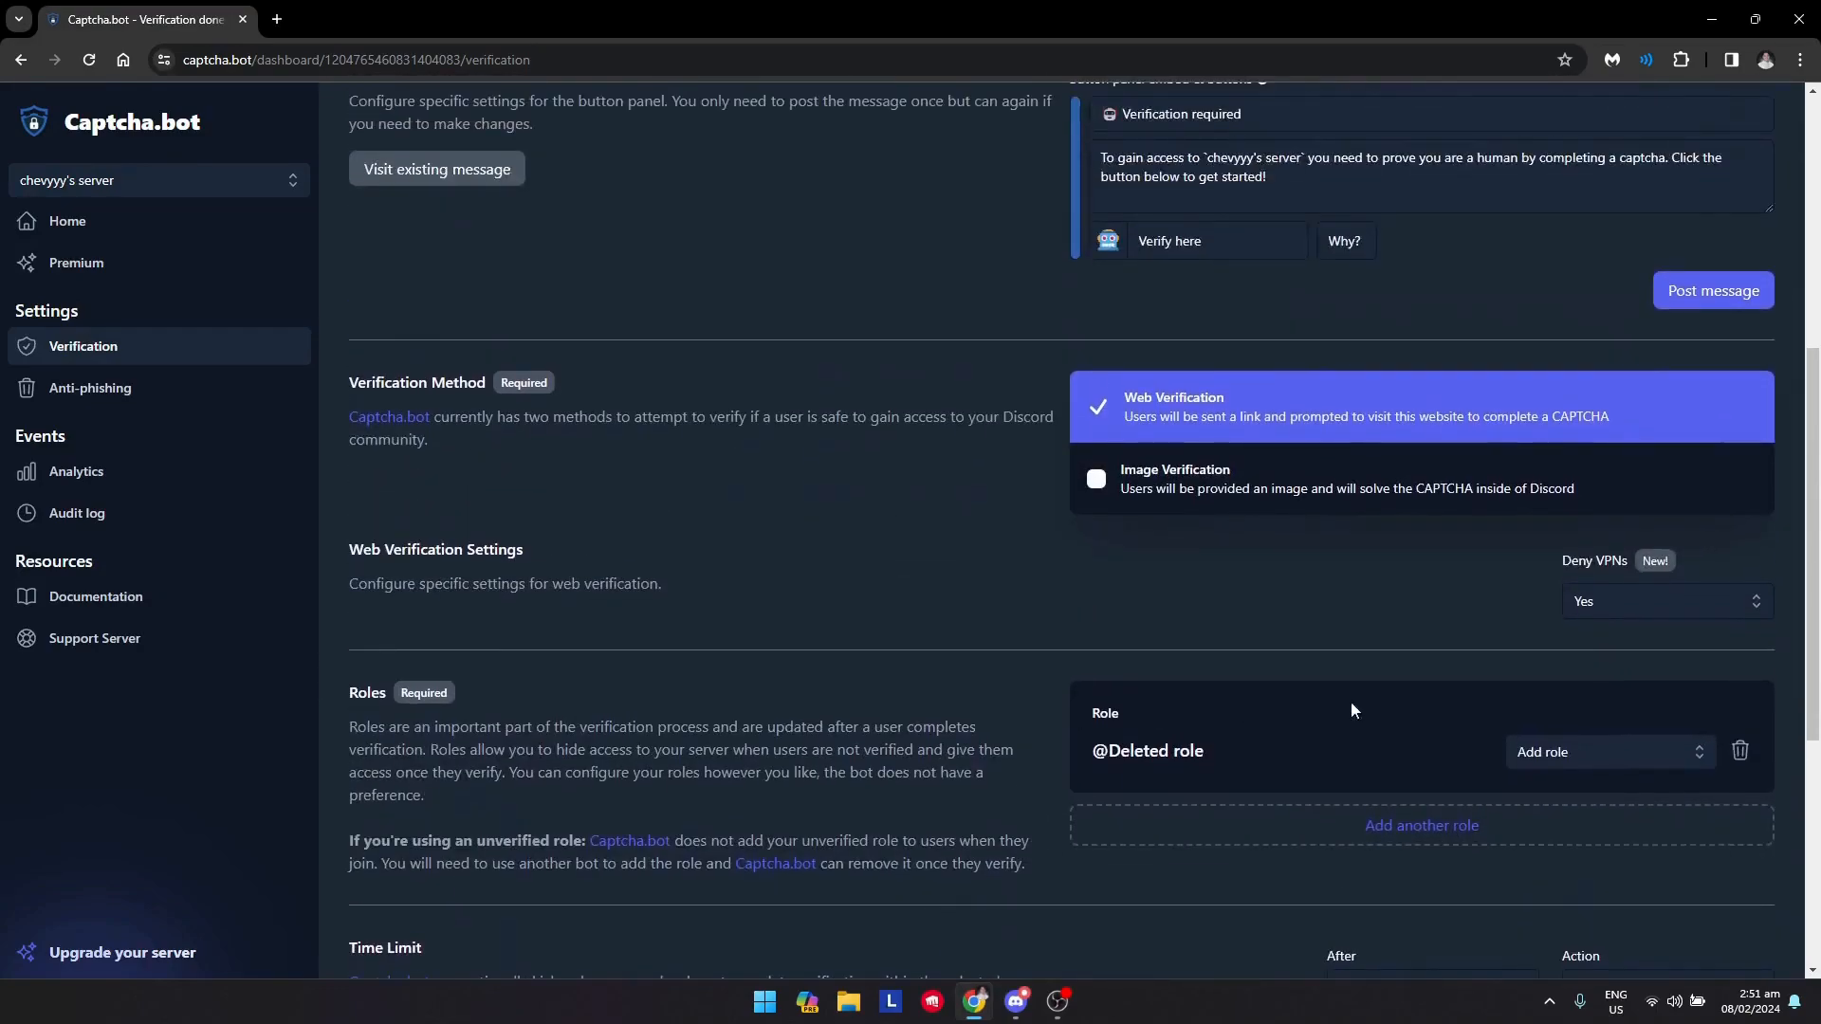
pyautogui.scroll(-5, 794, 791)
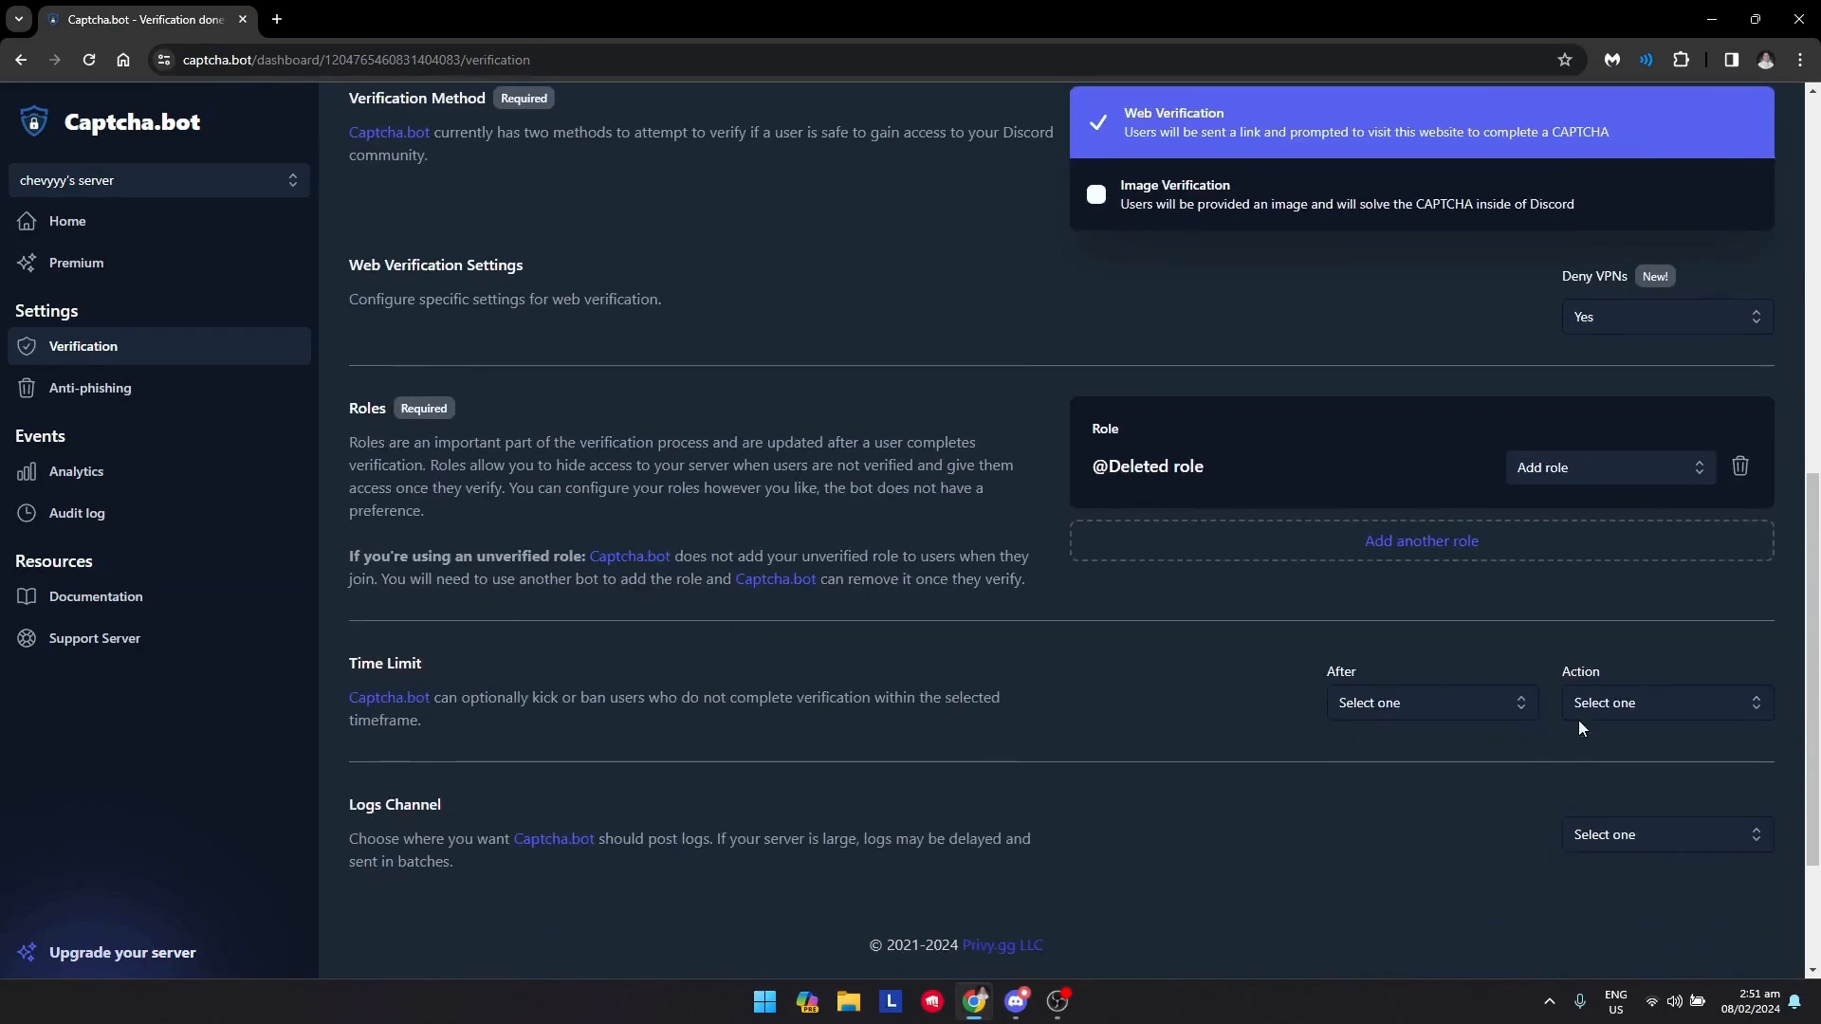
pyautogui.click(1569, 471)
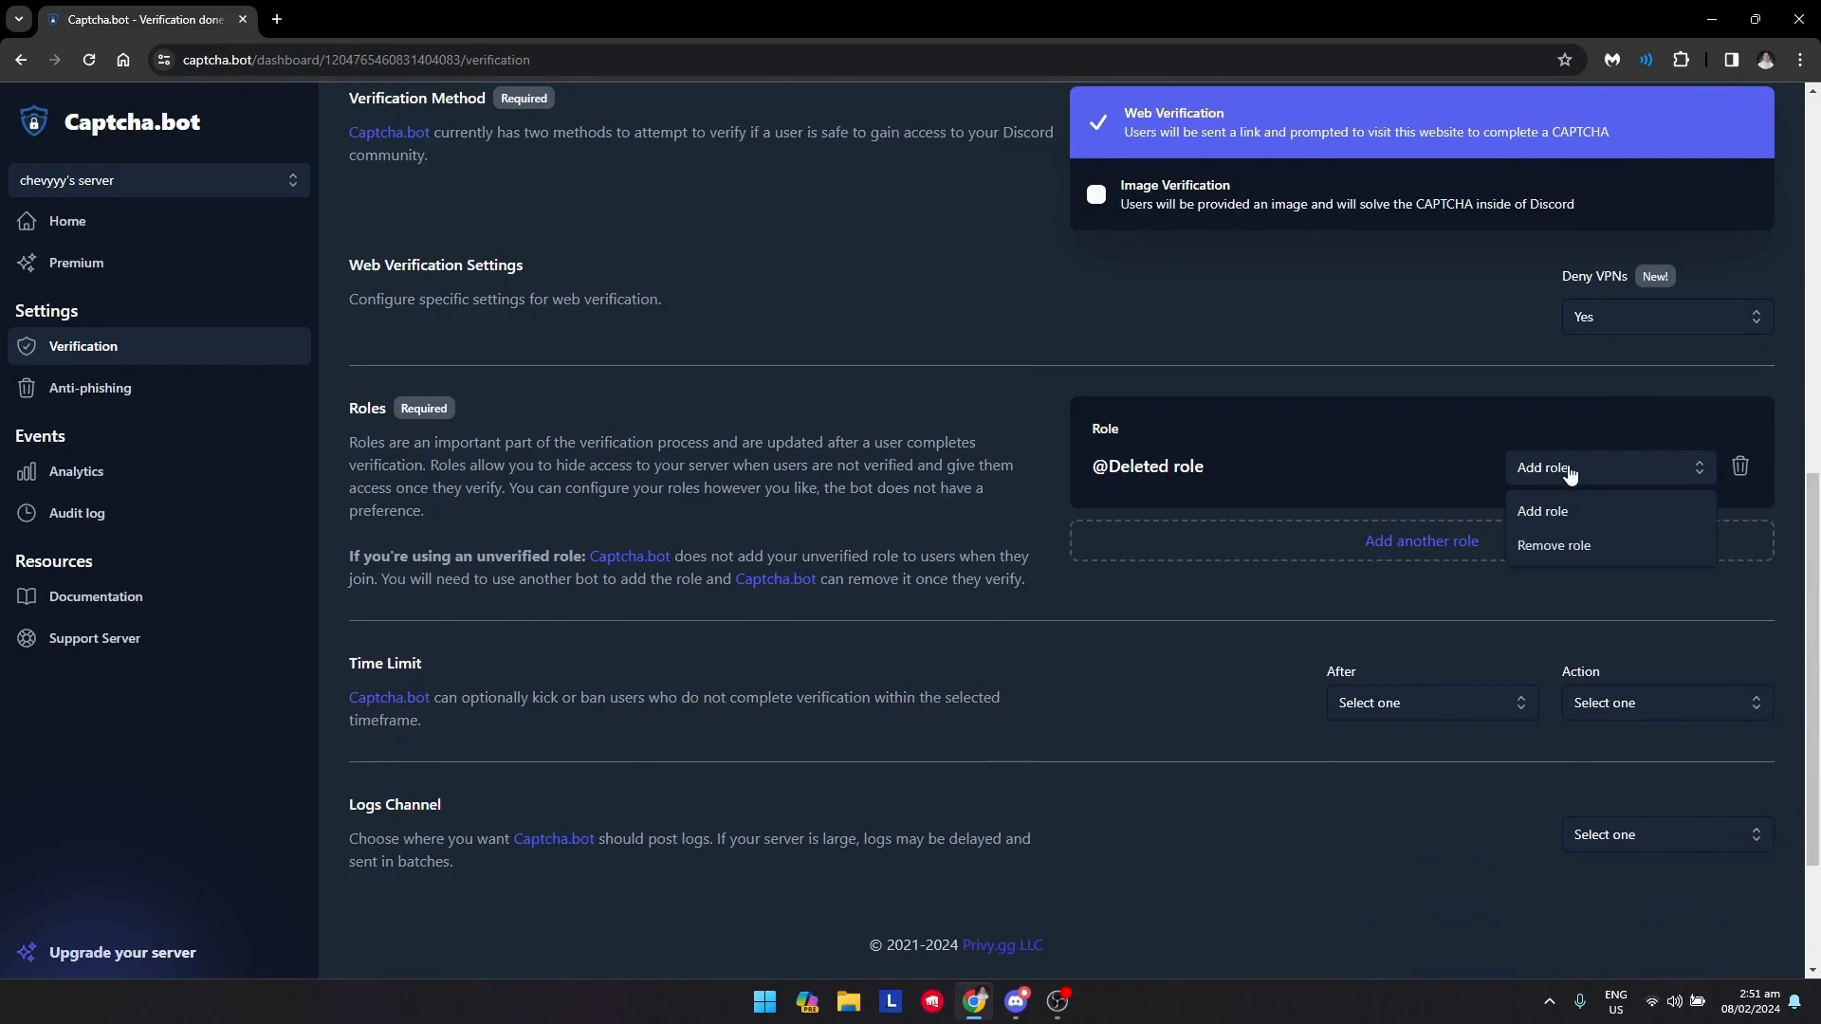
pyautogui.click(1550, 501)
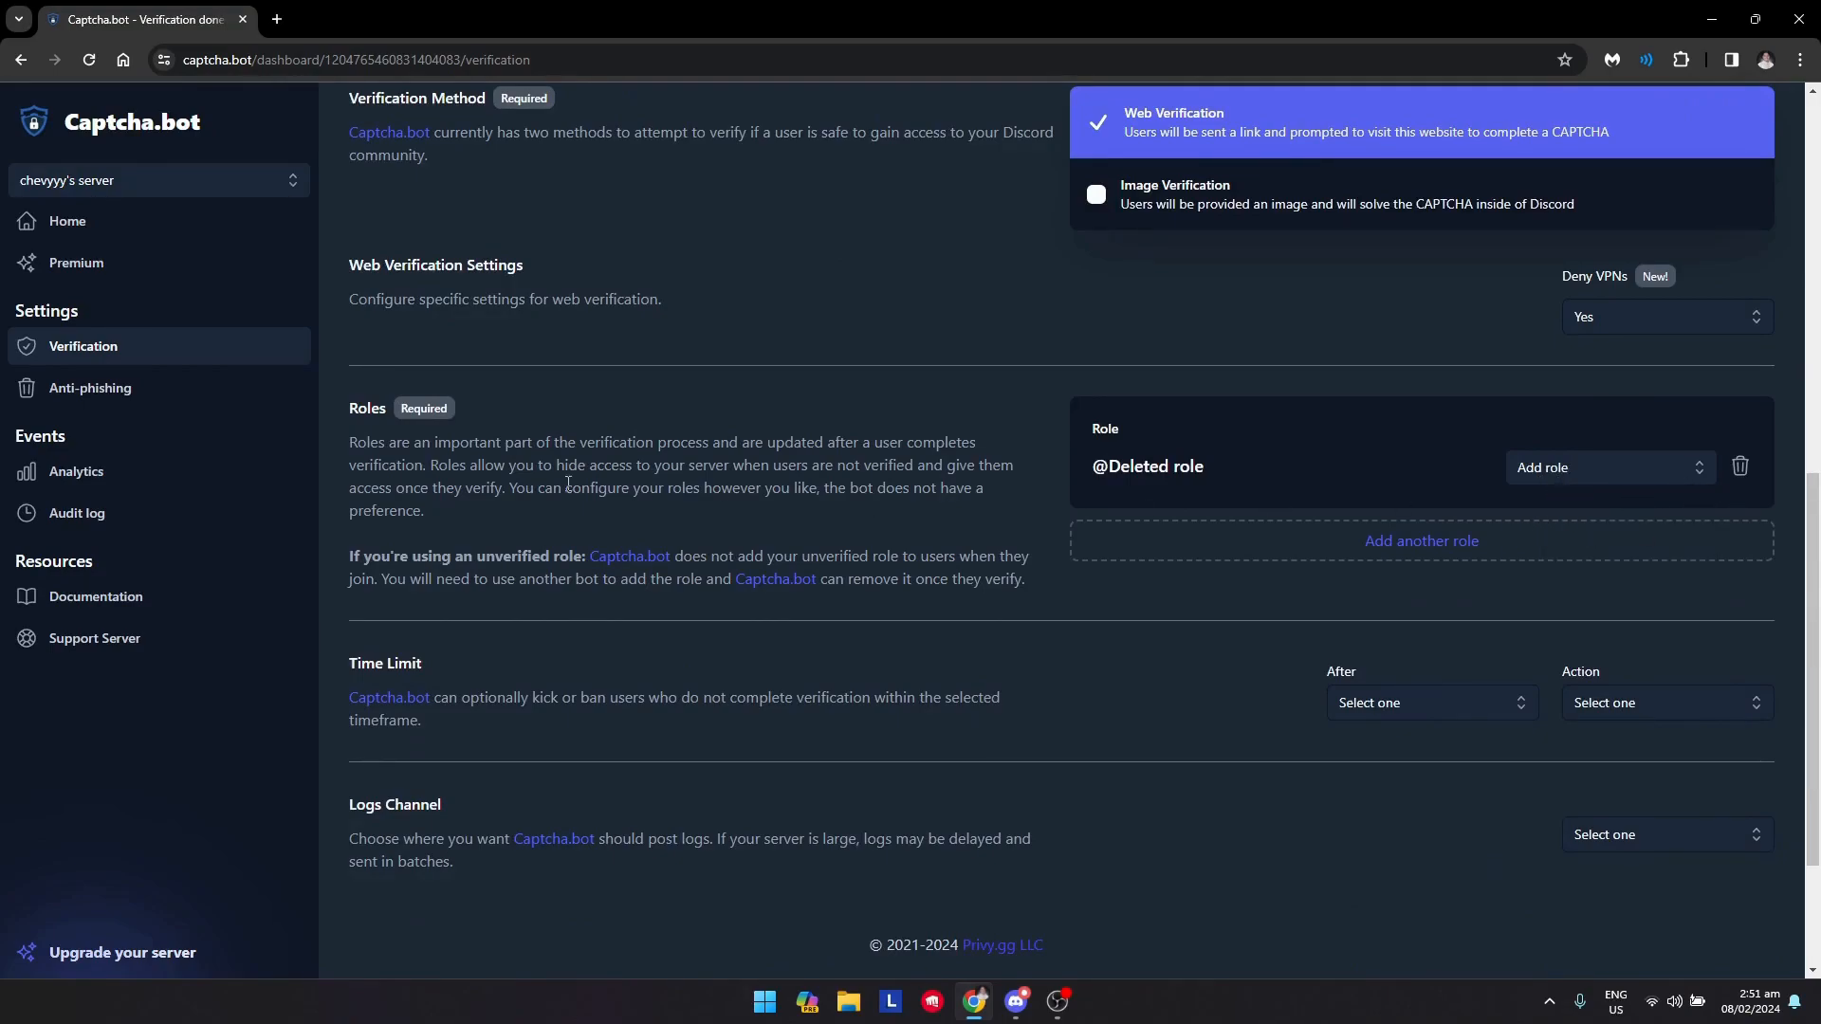
pyautogui.click(1740, 468)
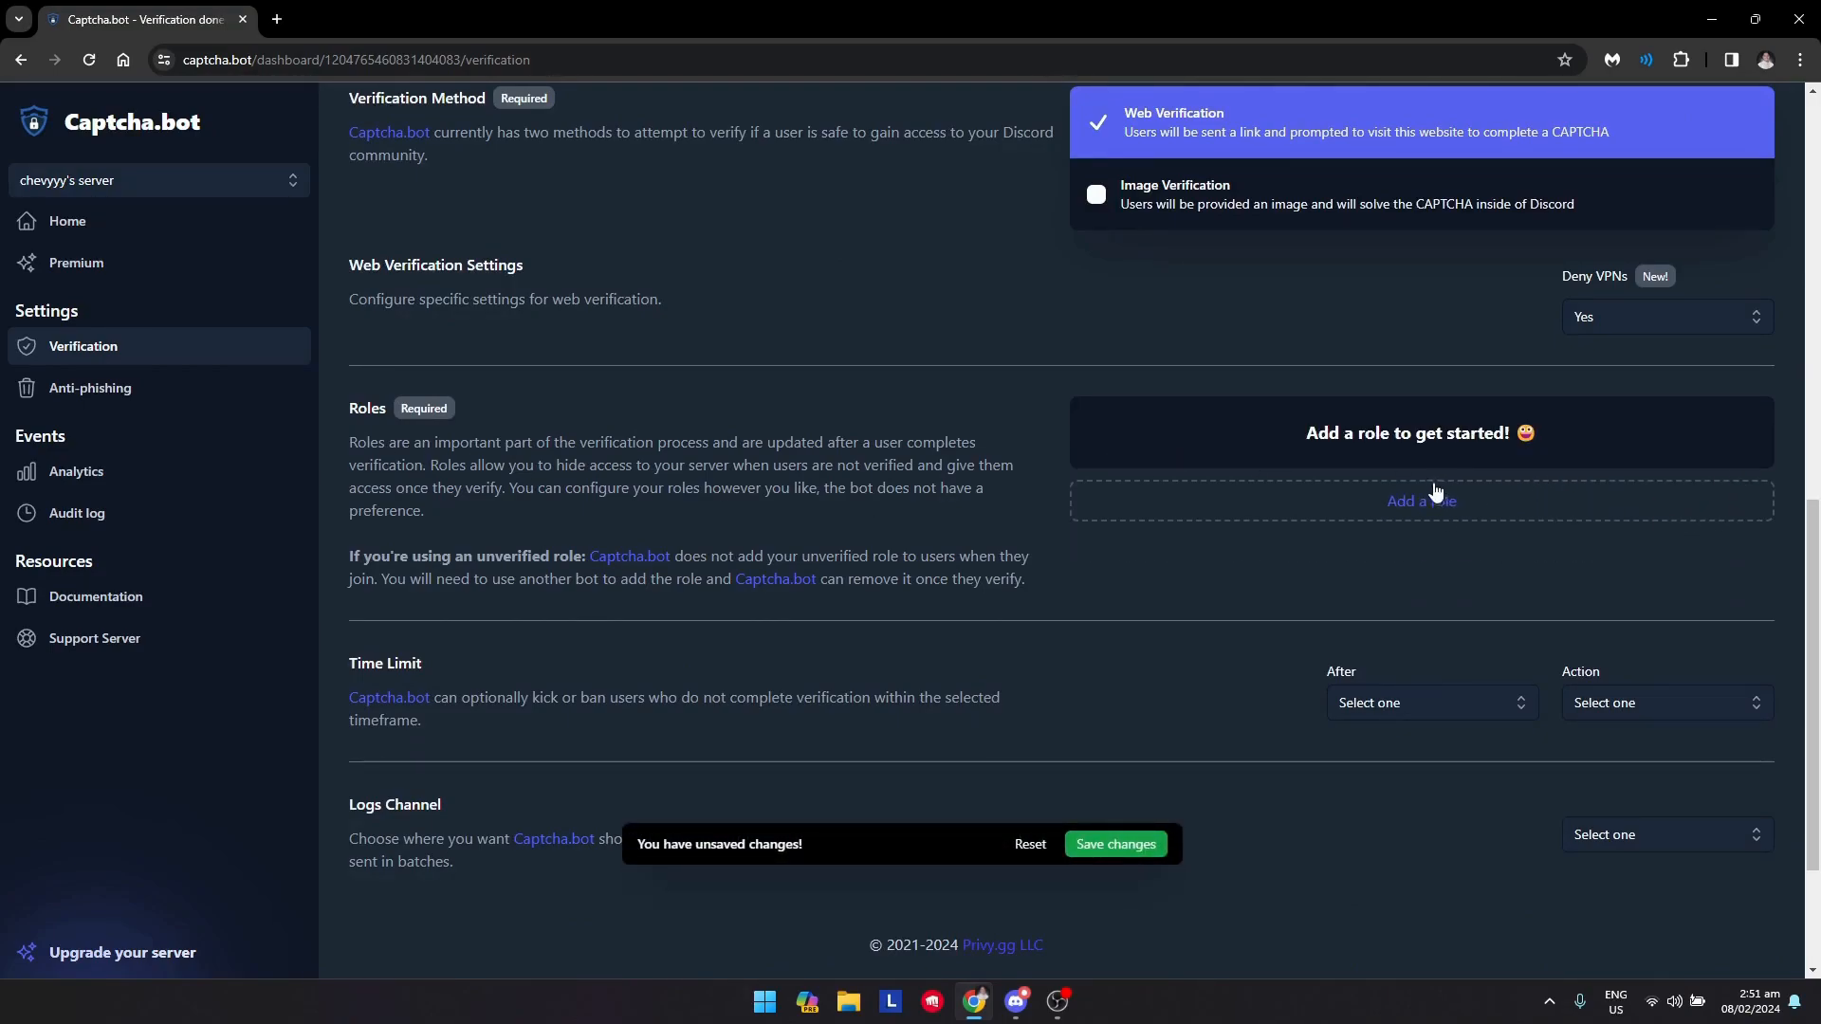
# Add the Verified Members role with the Add role action and save the changes
pyautogui.click(1418, 512)
pyautogui.click(1172, 584)
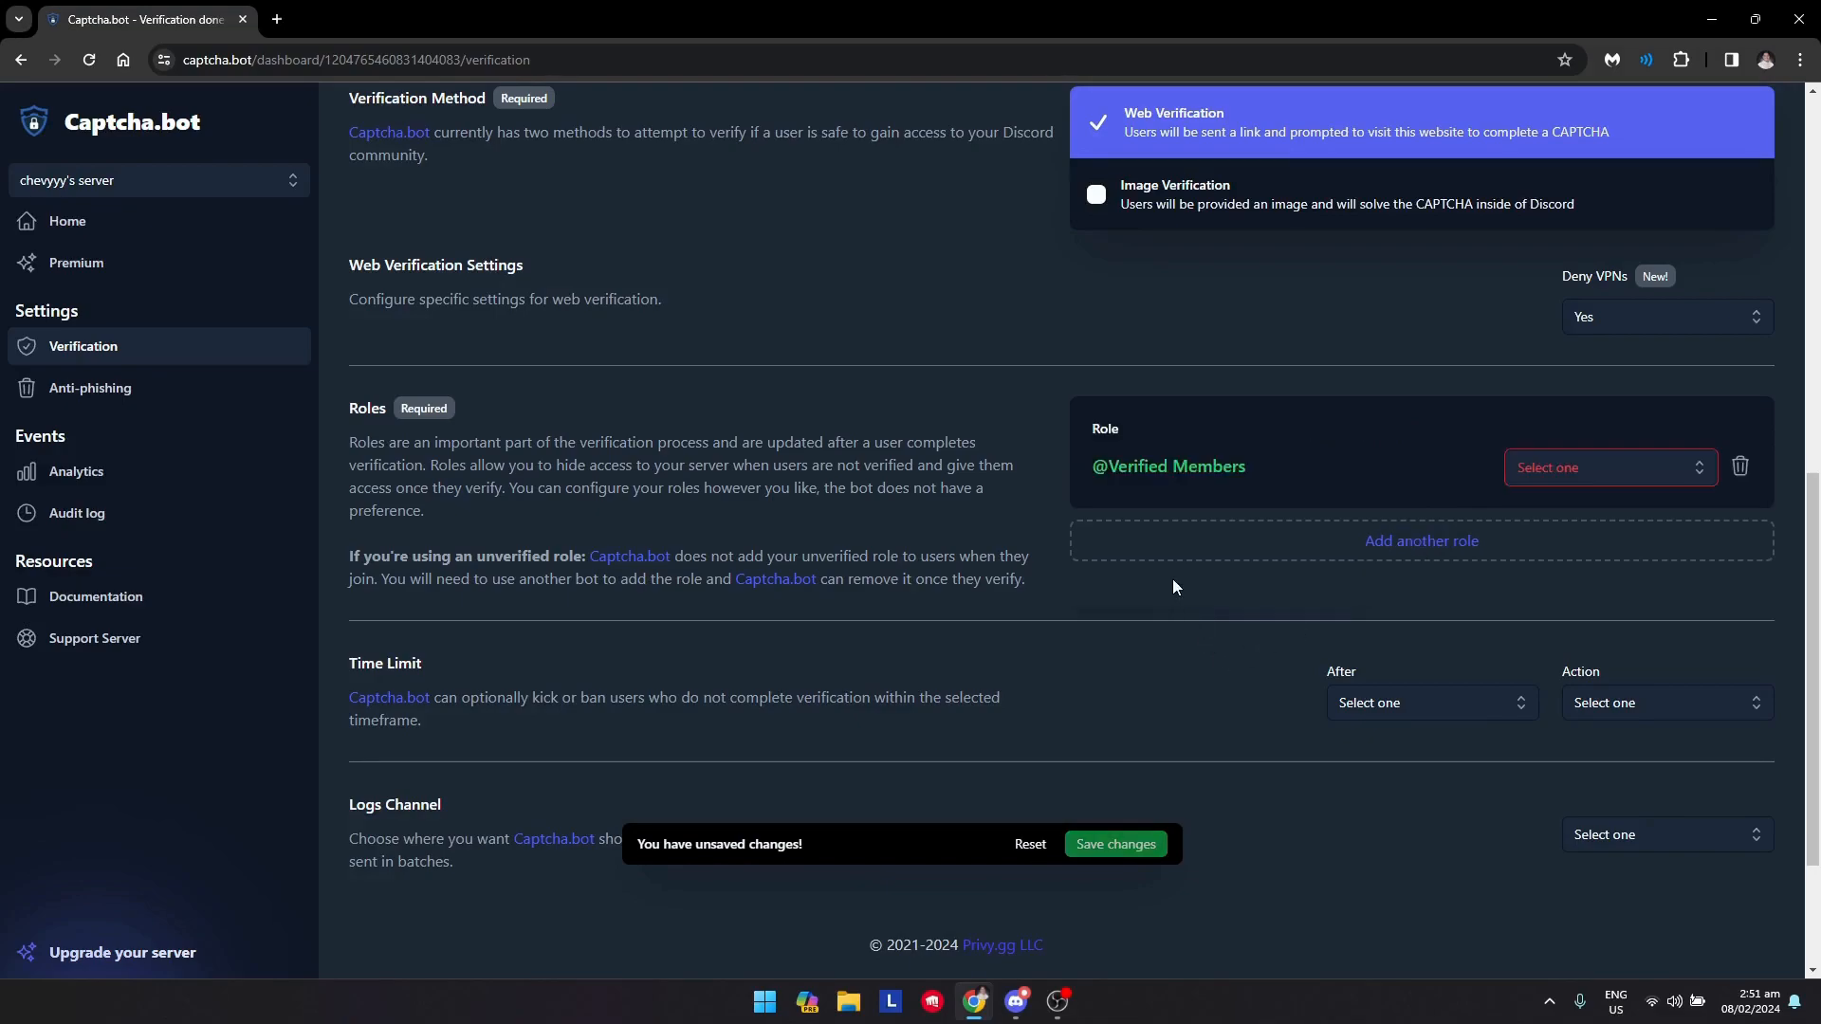
pyautogui.click(1582, 482)
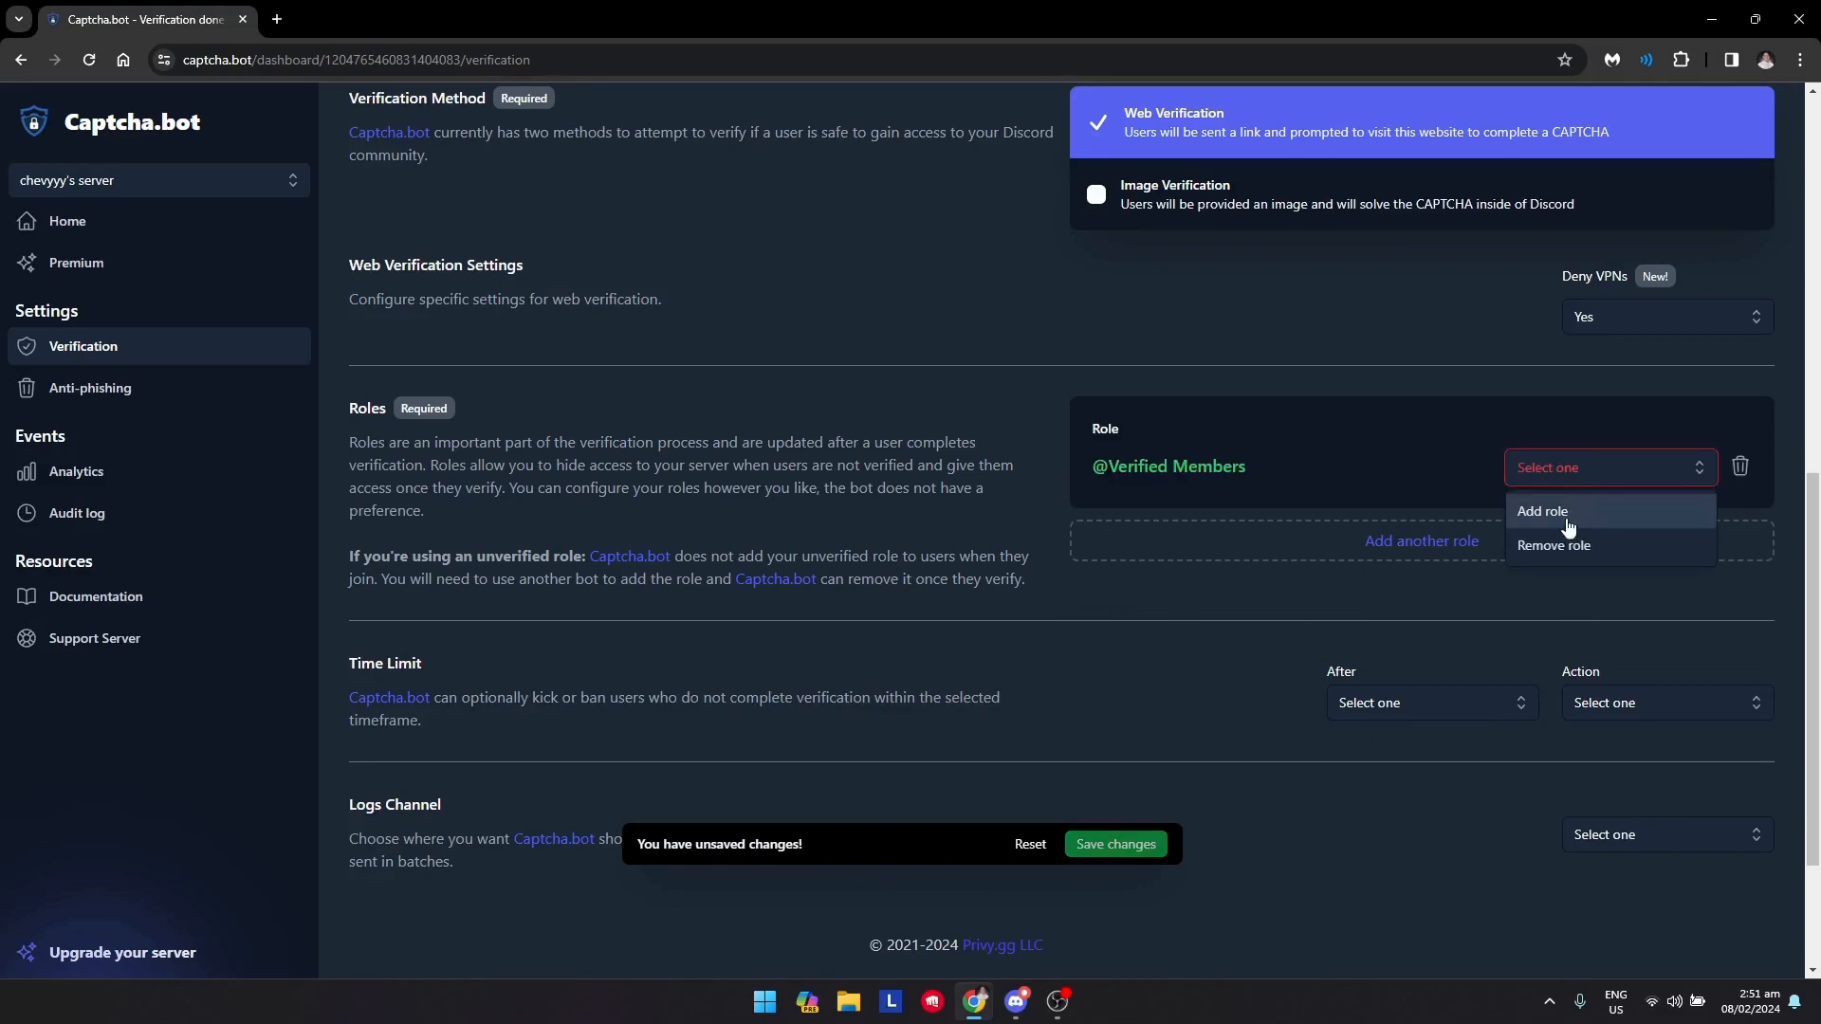
pyautogui.click(1567, 522)
pyautogui.click(1101, 842)
pyautogui.scroll(-1, 890, 737)
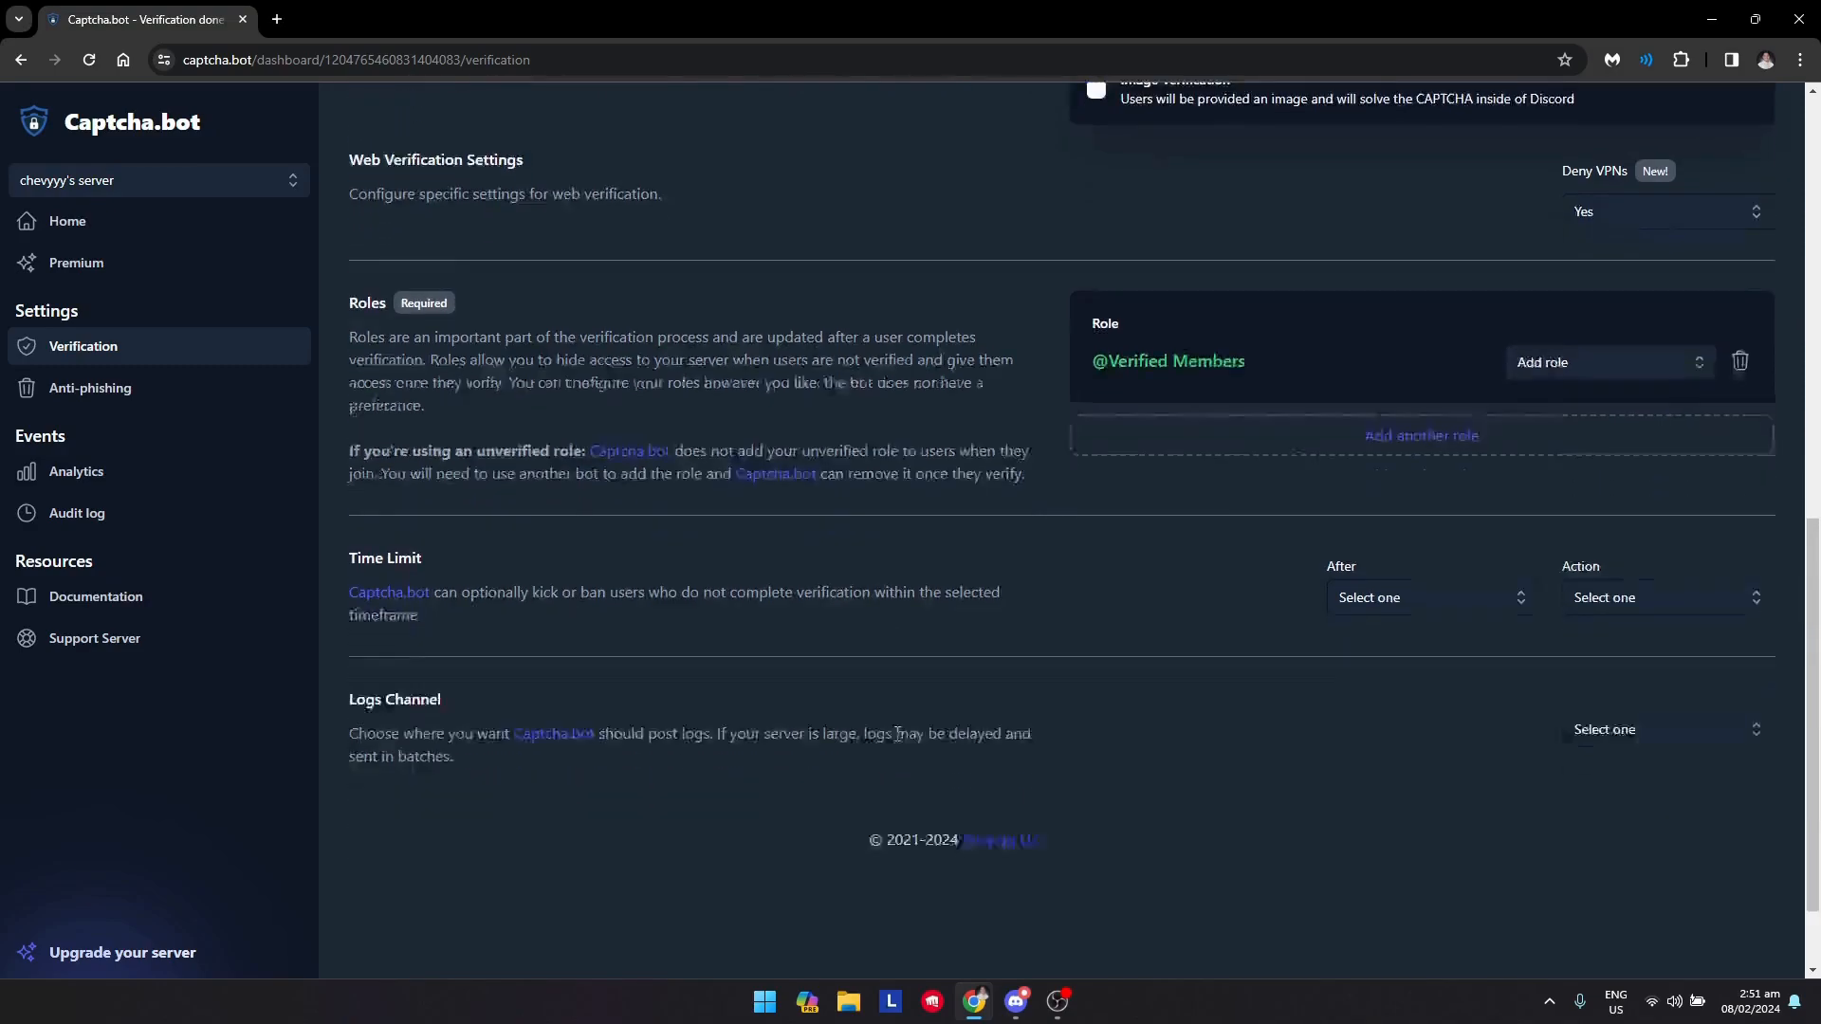
pyautogui.scroll(-1, 890, 738)
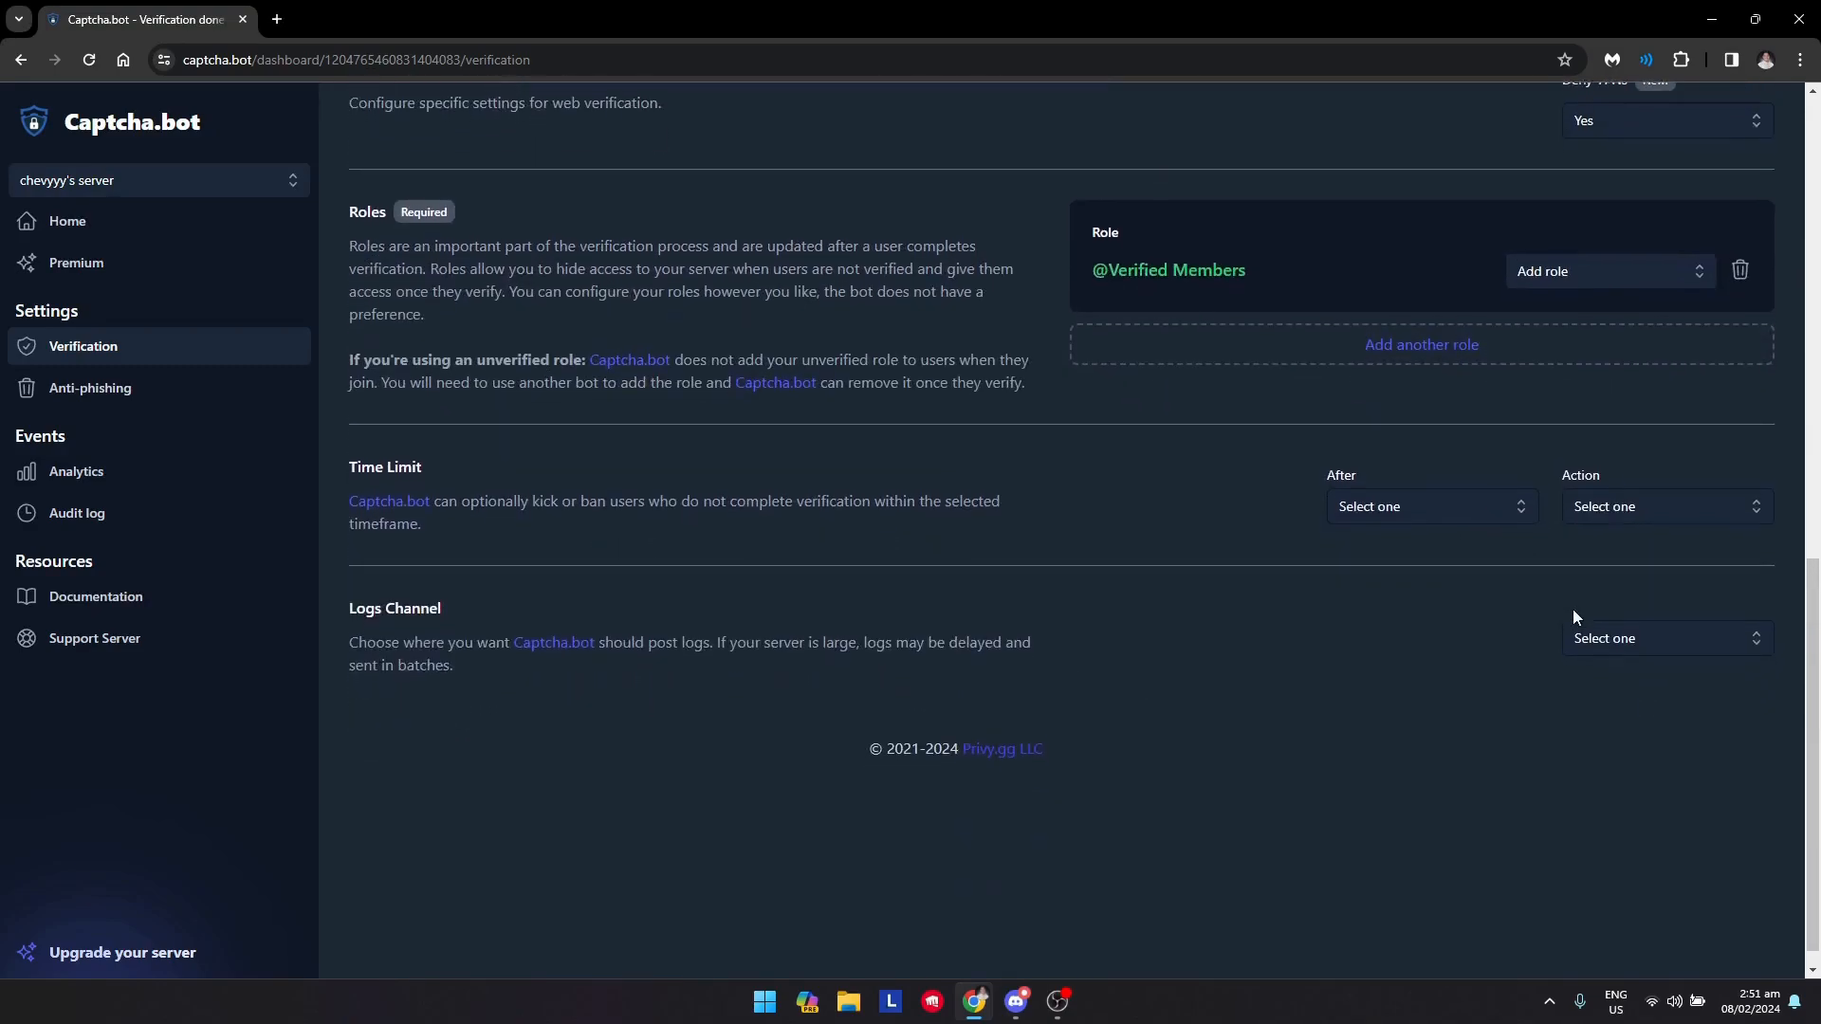
# Review the saved verification settings on the Captcha.bot dashboard page
pyautogui.scroll(10, 1025, 699)
pyautogui.scroll(-4, 626, 697)
pyautogui.scroll(4, 1244, 622)
pyautogui.scroll(-3, 1250, 681)
pyautogui.scroll(3, 1250, 681)
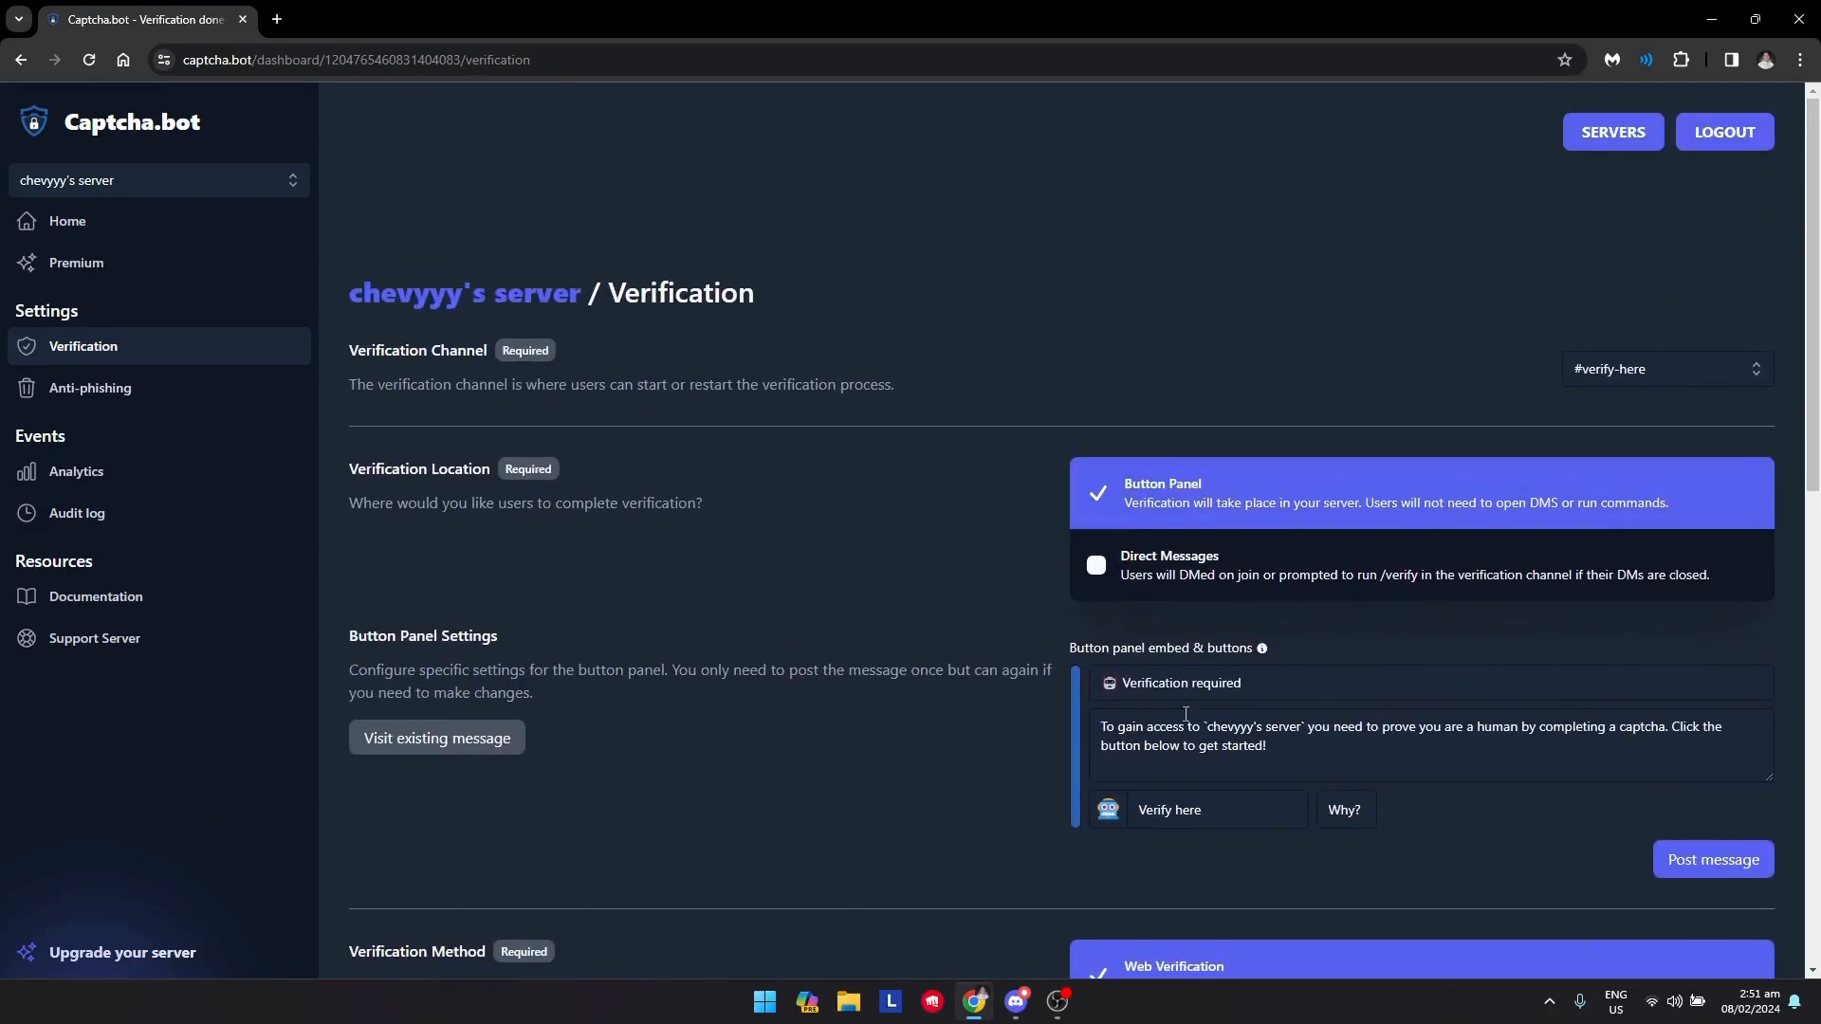
pyautogui.scroll(-3, 1183, 718)
pyautogui.scroll(1, 1042, 897)
pyautogui.scroll(-3, 1426, 790)
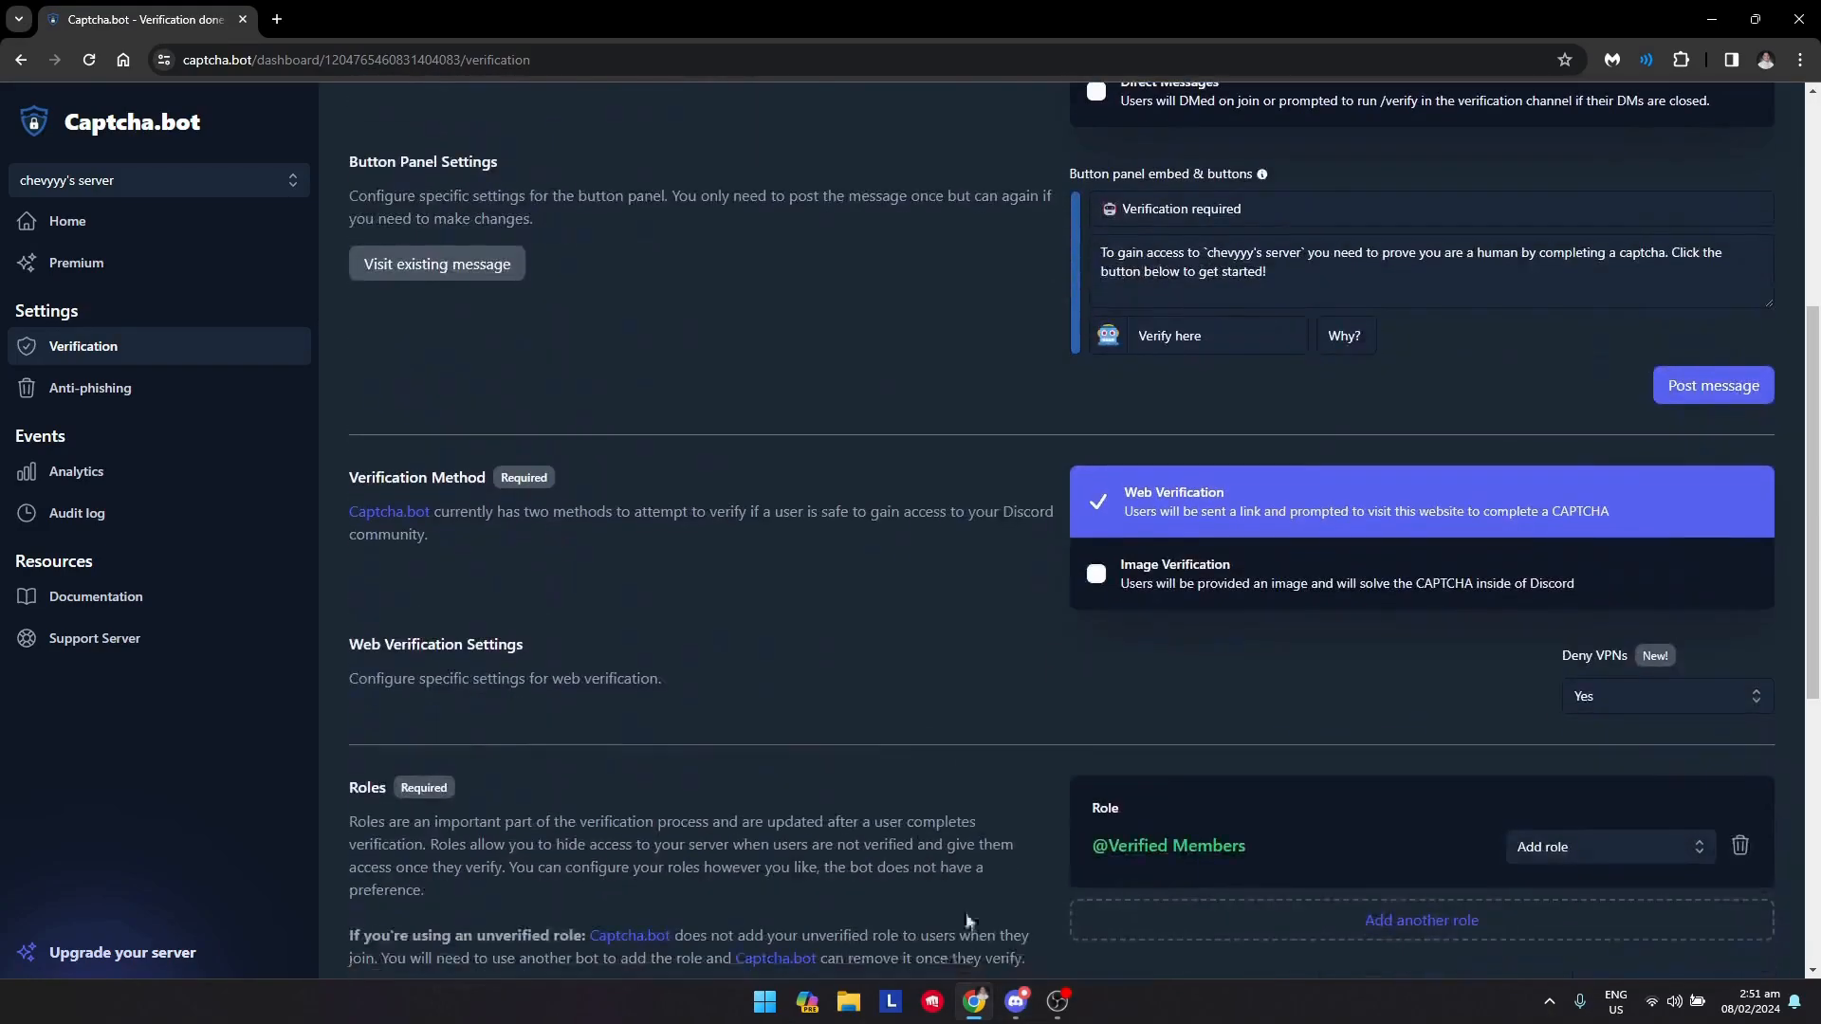
# Switch to Discord, start verification from the Verify here button in verify-here, and open the captcha link
pyautogui.click(1016, 1002)
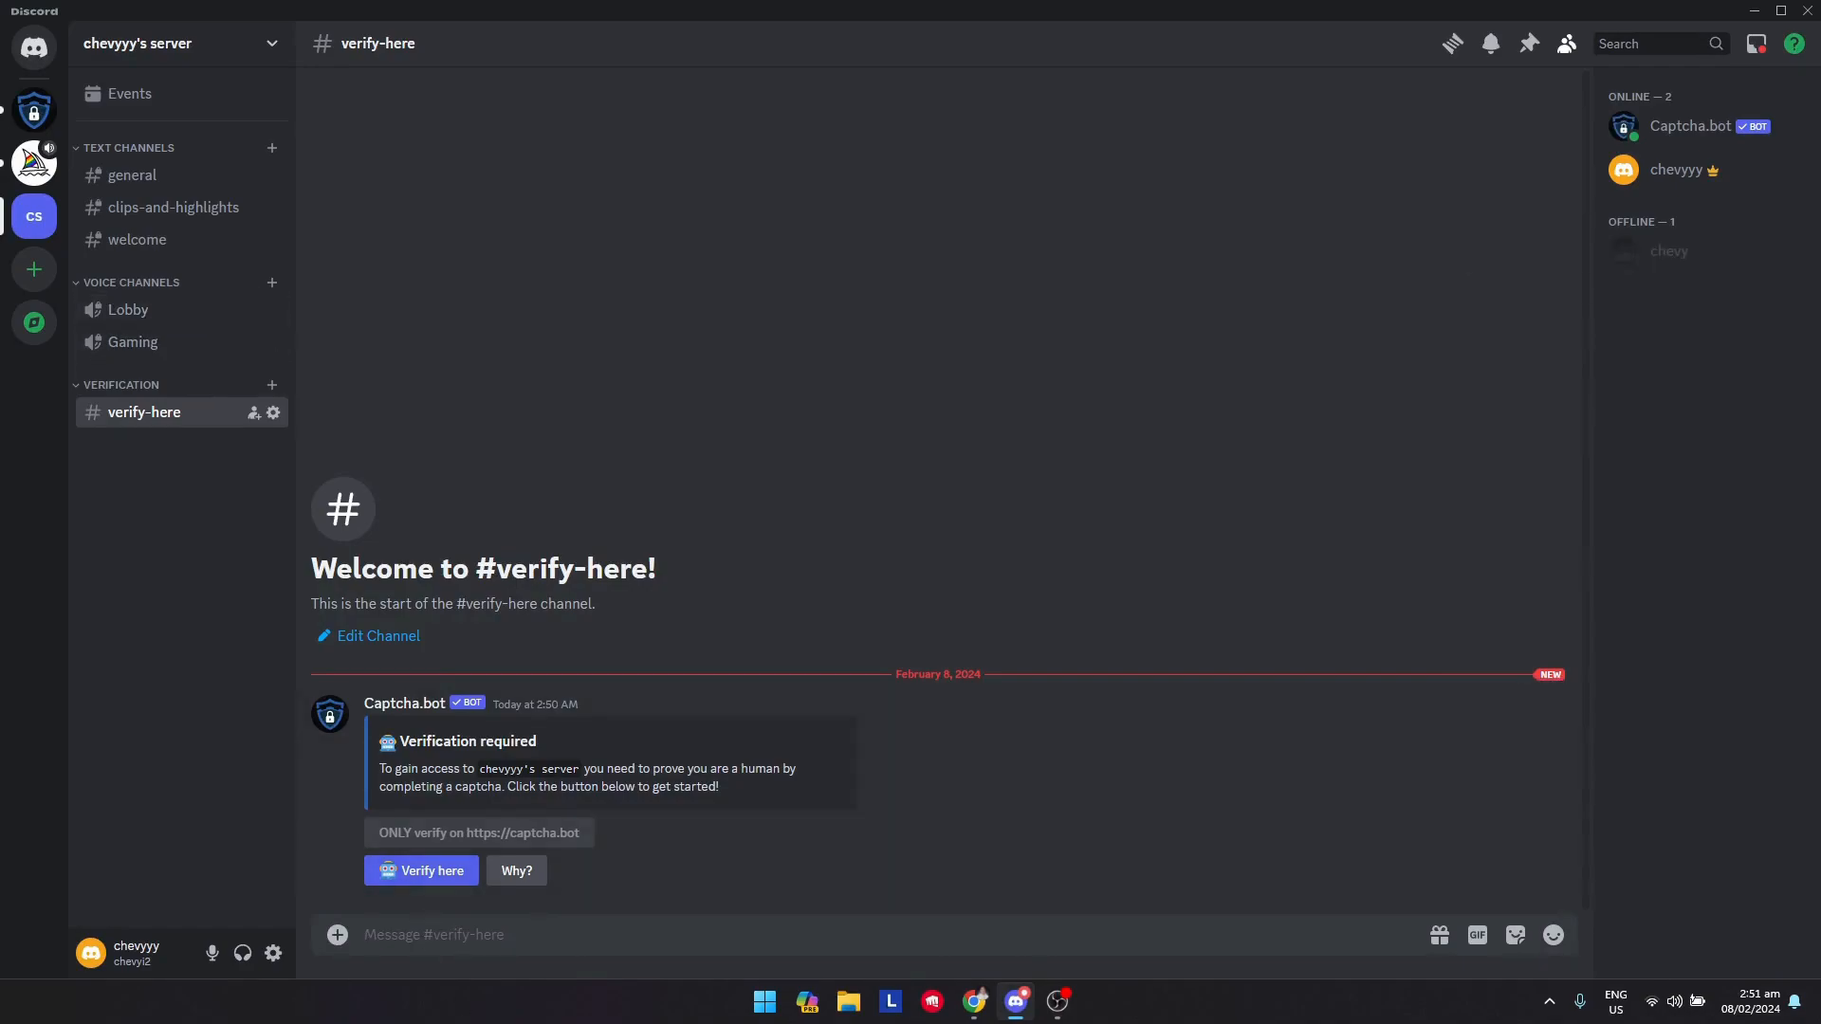
pyautogui.click(424, 875)
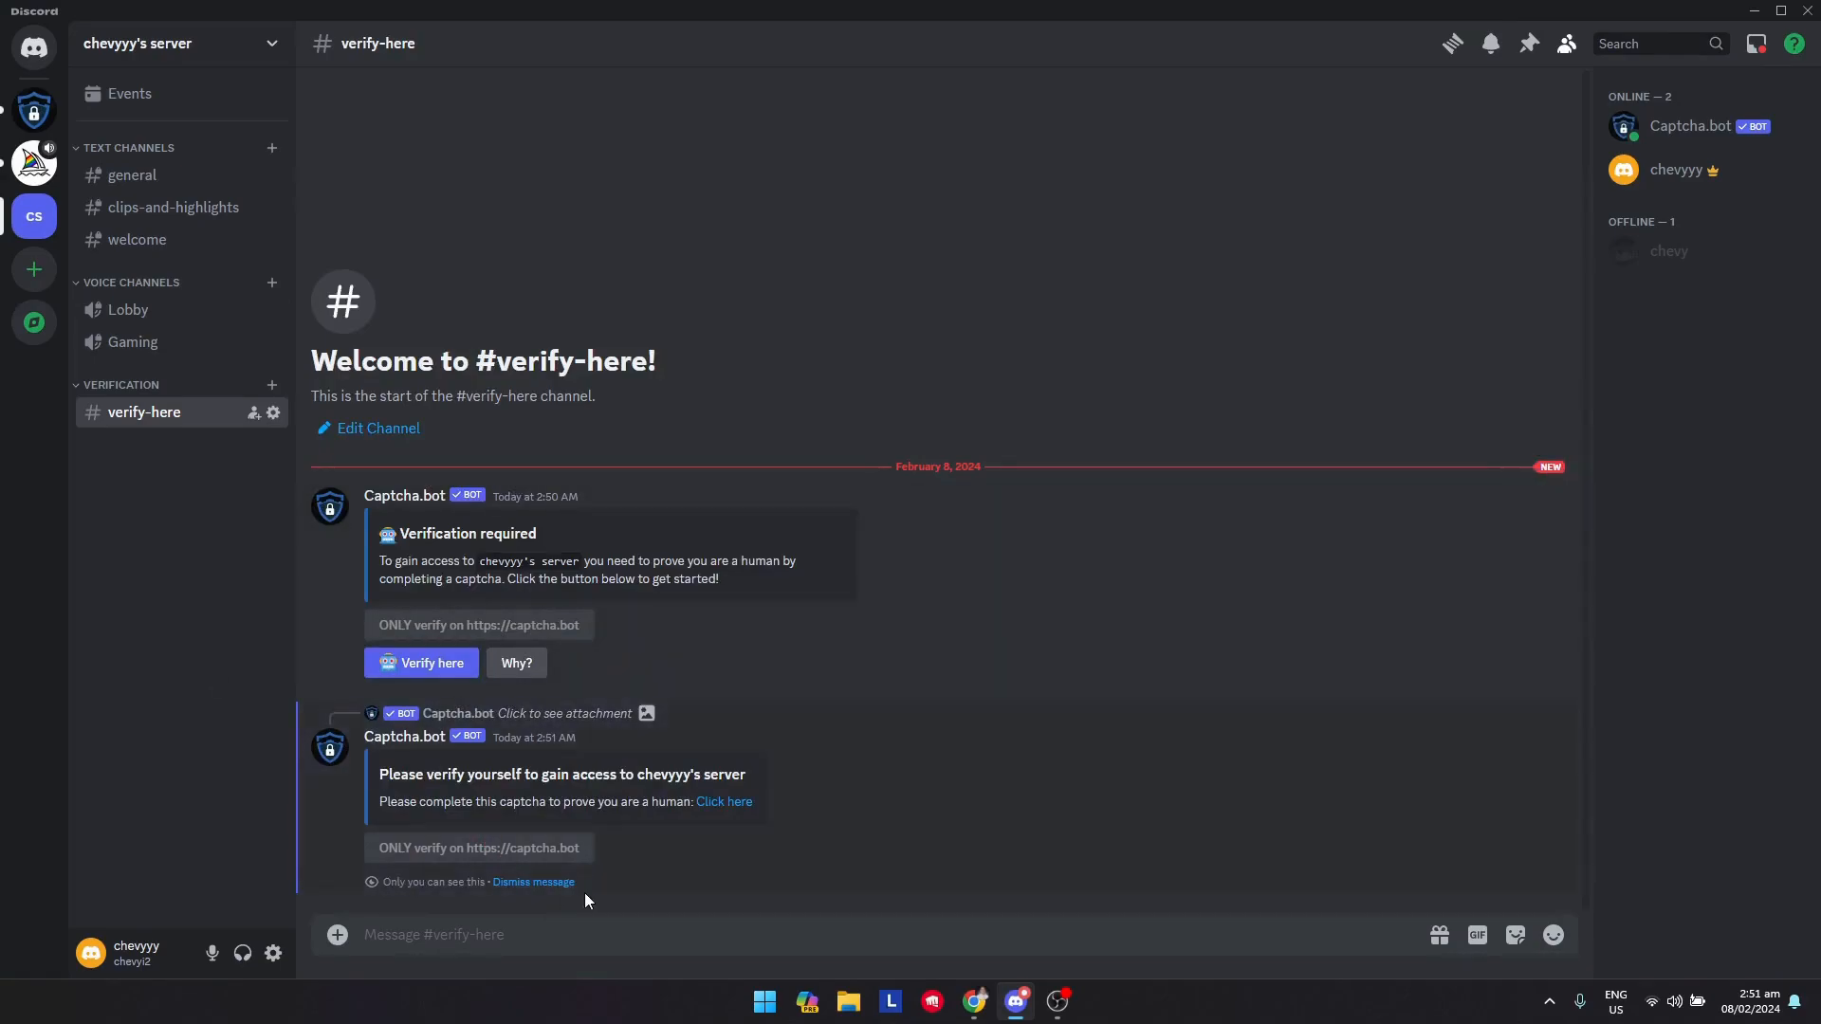
pyautogui.click(708, 809)
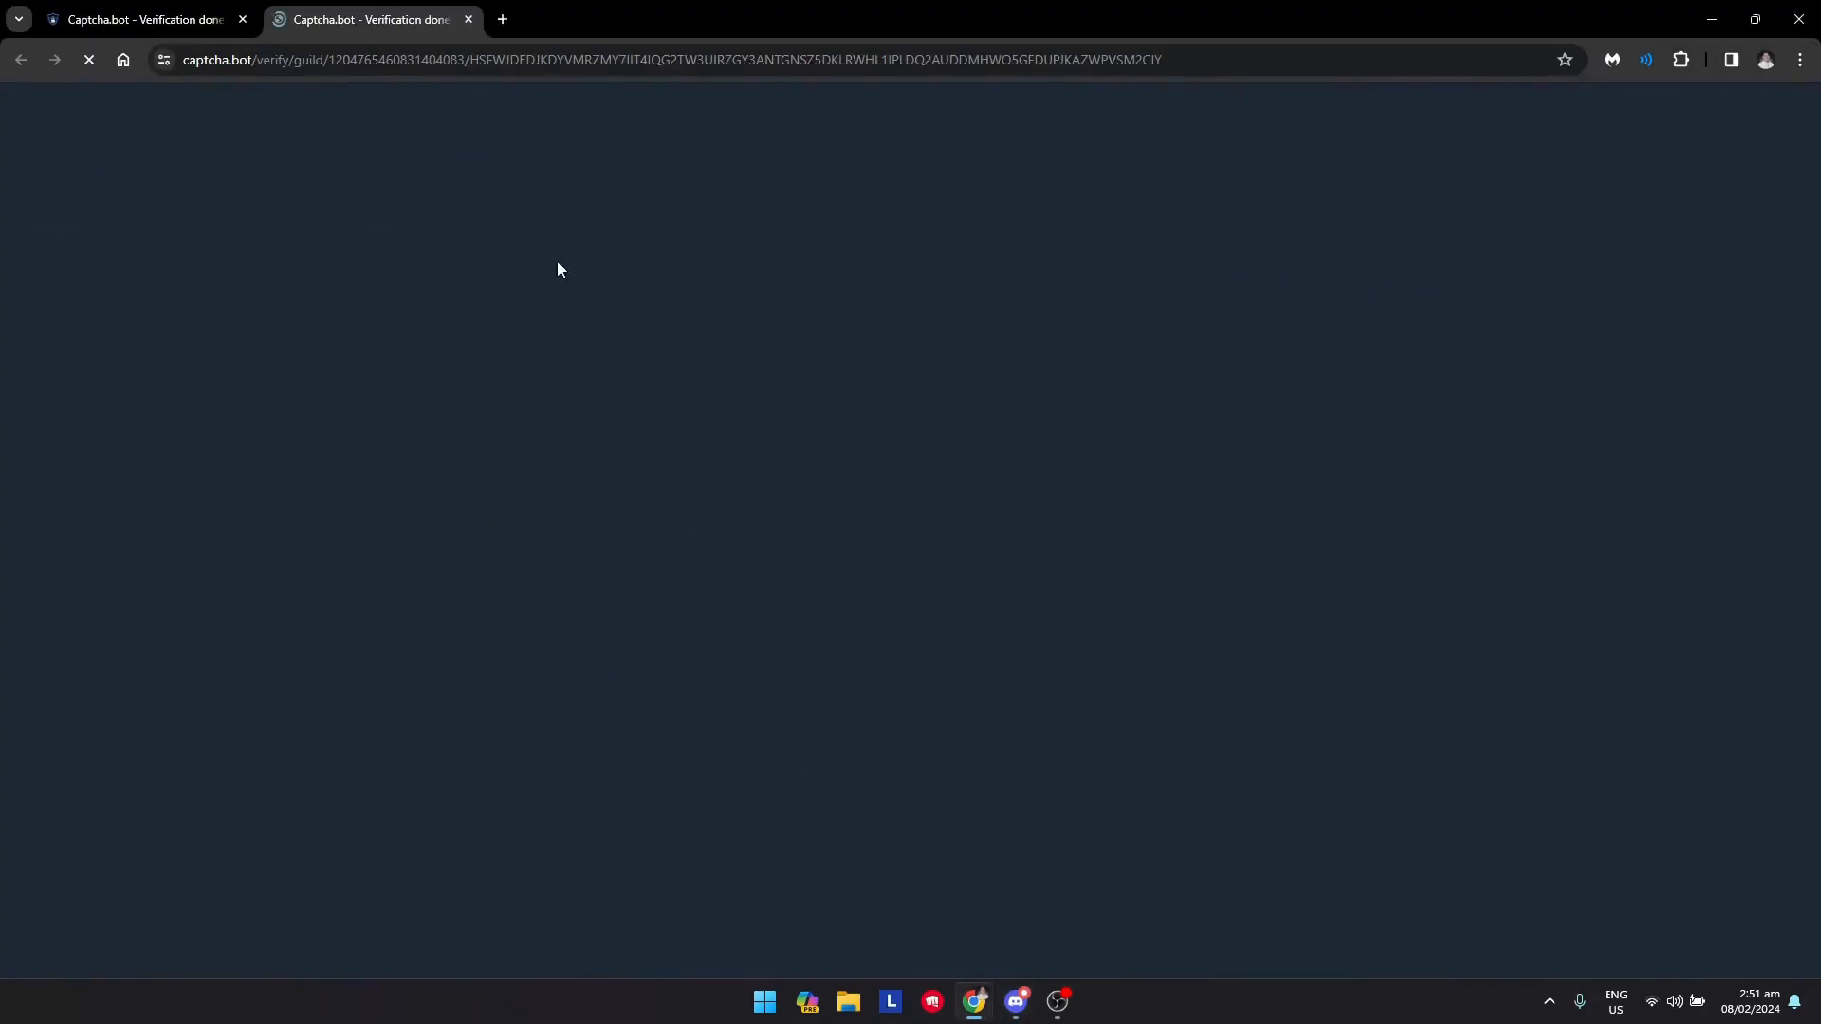
# Complete the CAPTCHA on the verification web page and hold the Verify button to finish verifying
pyautogui.click(509, 537)
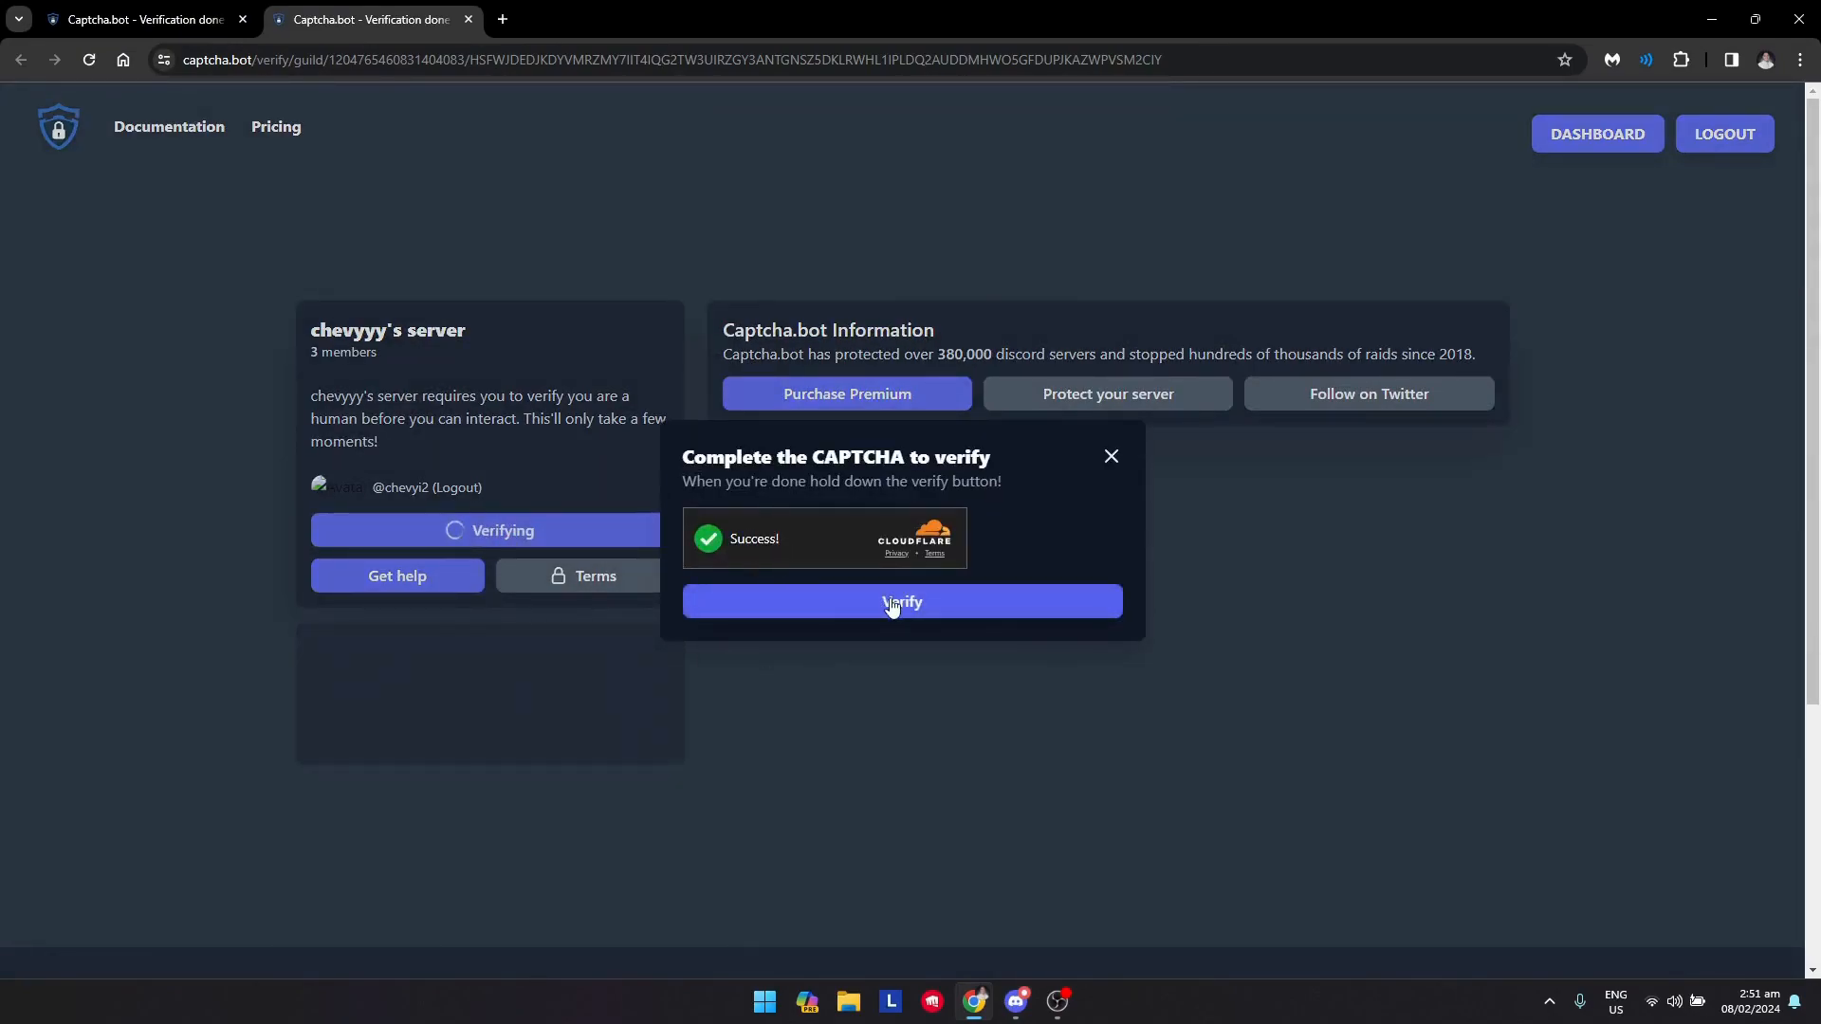
pyautogui.click(890, 602)
pyautogui.moveTo(892, 607); pyautogui.dragTo(937, 604)
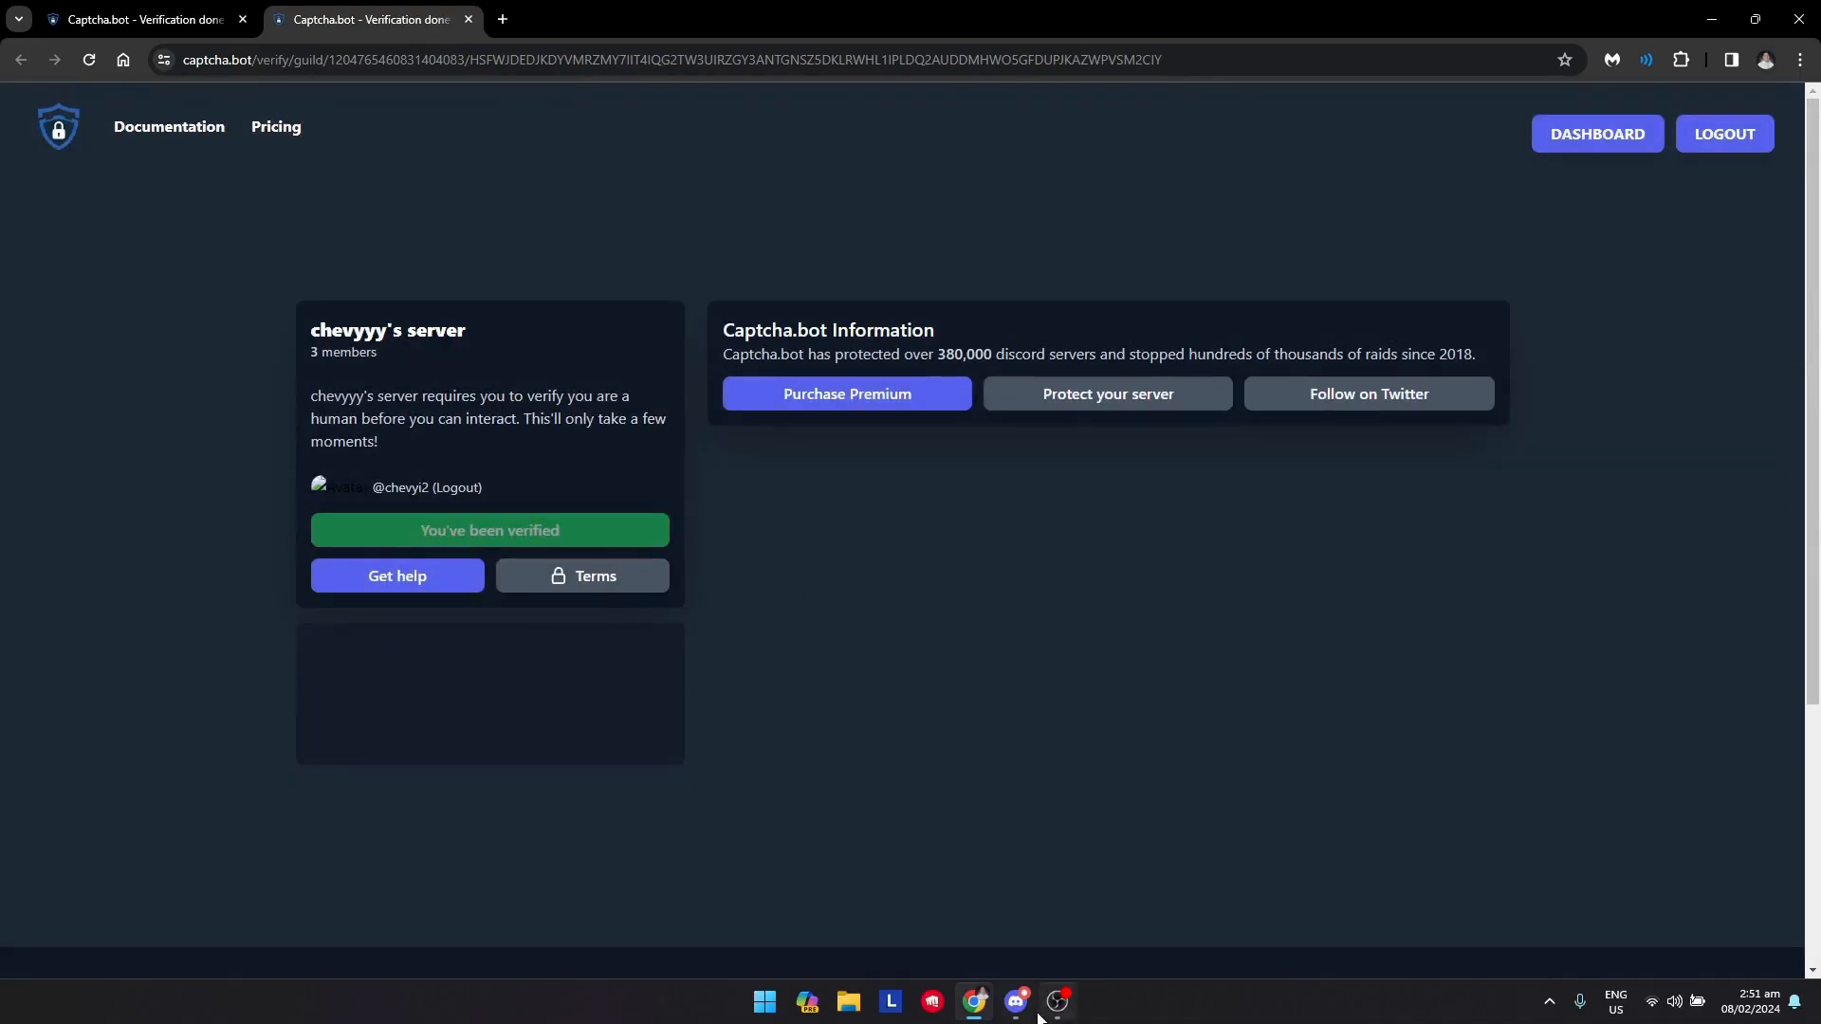
# Switch back to Discord to check the verify-here channel after verifying
pyautogui.click(1033, 1014)
pyautogui.click(1030, 1014)
pyautogui.click(1029, 996)
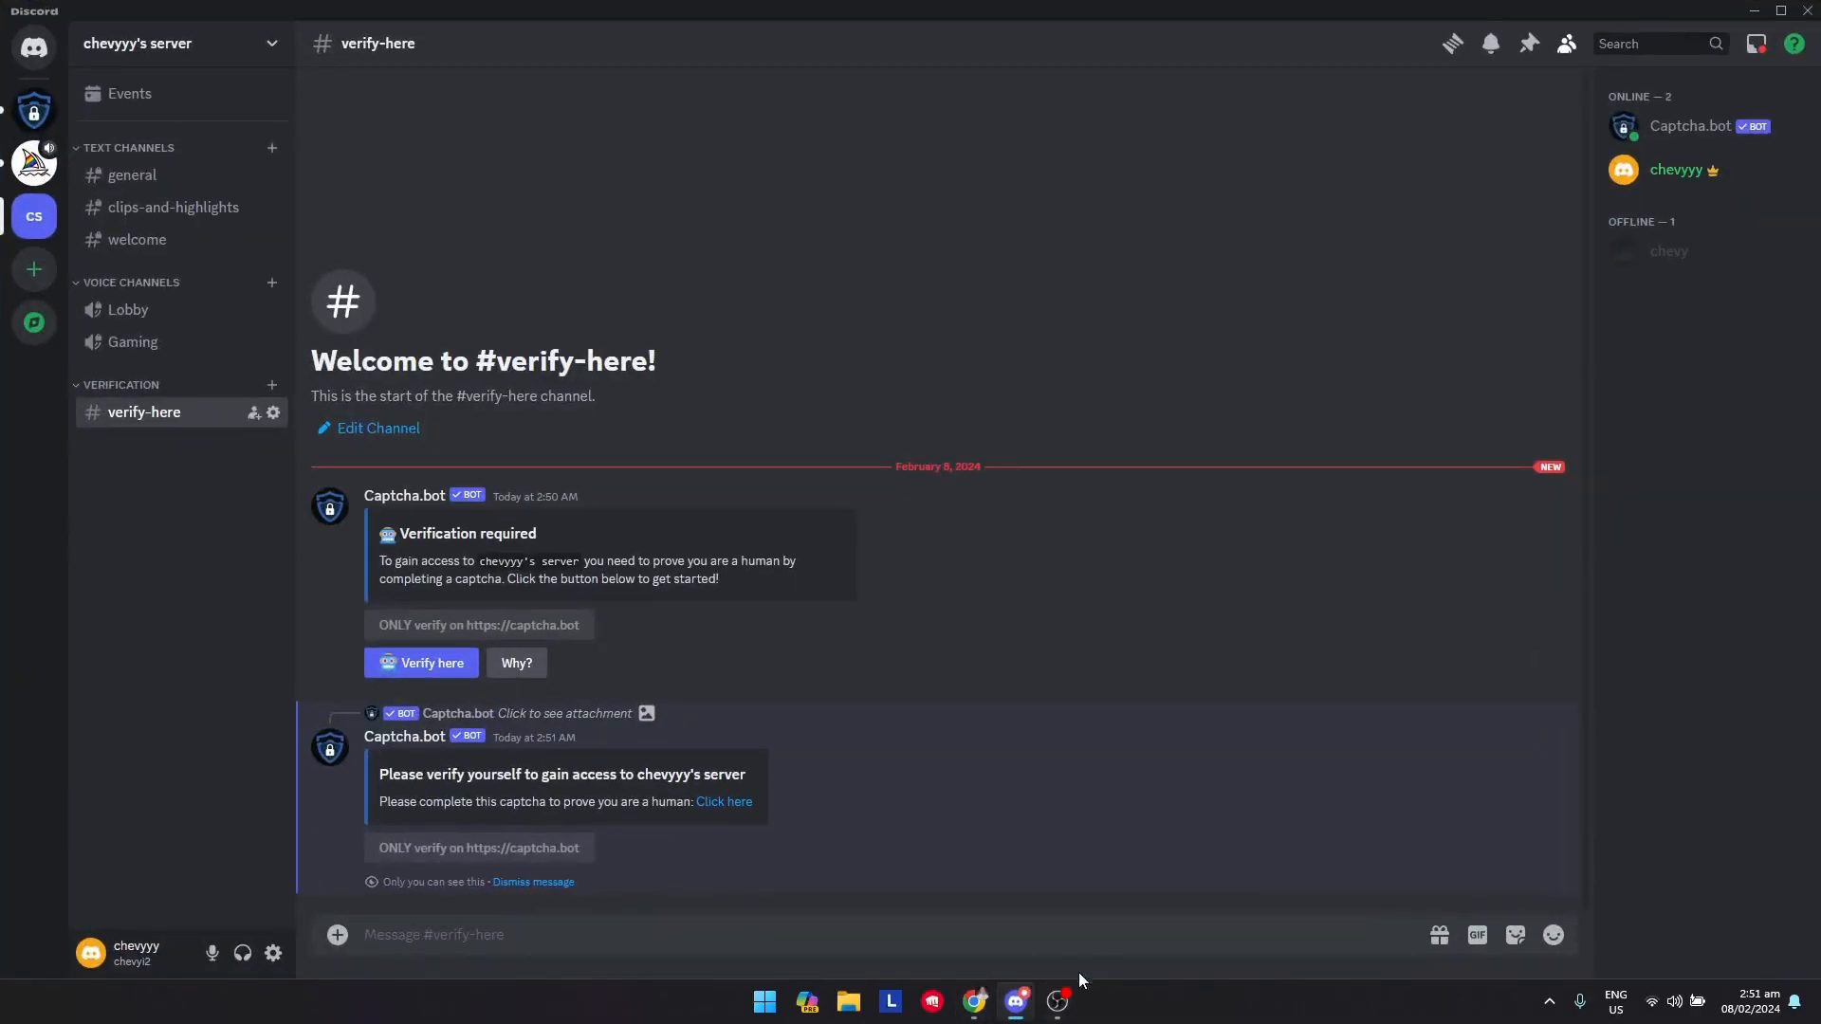